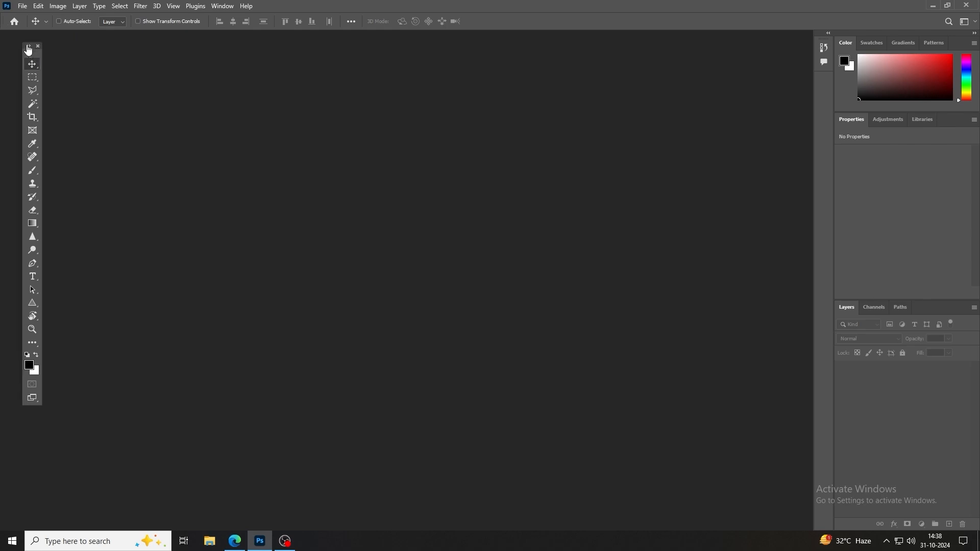
Move the floating tool palette closer to the edge of the workspace and expand it to two columns.
{"action": "left_click", "coordinate": [29, 46]}
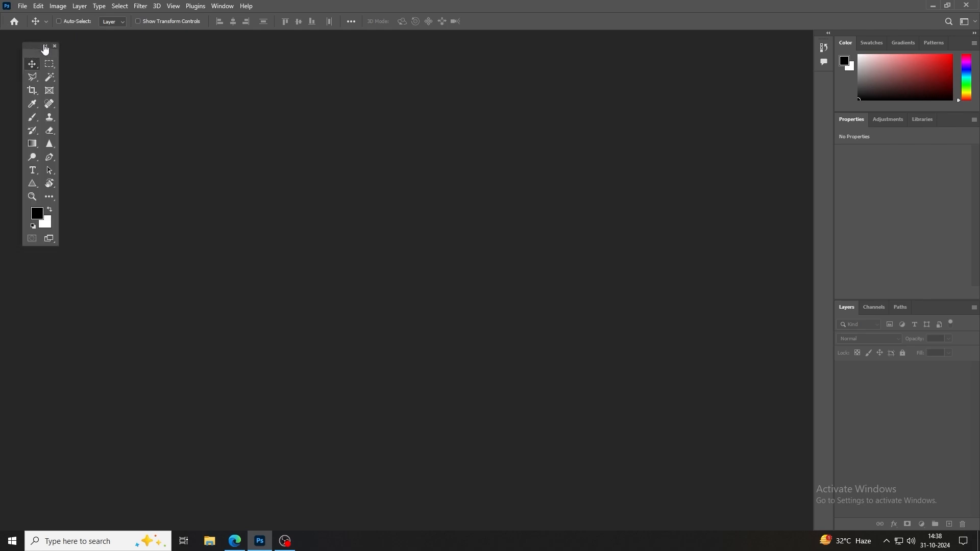
{"action": "left_click", "coordinate": [46, 46]}
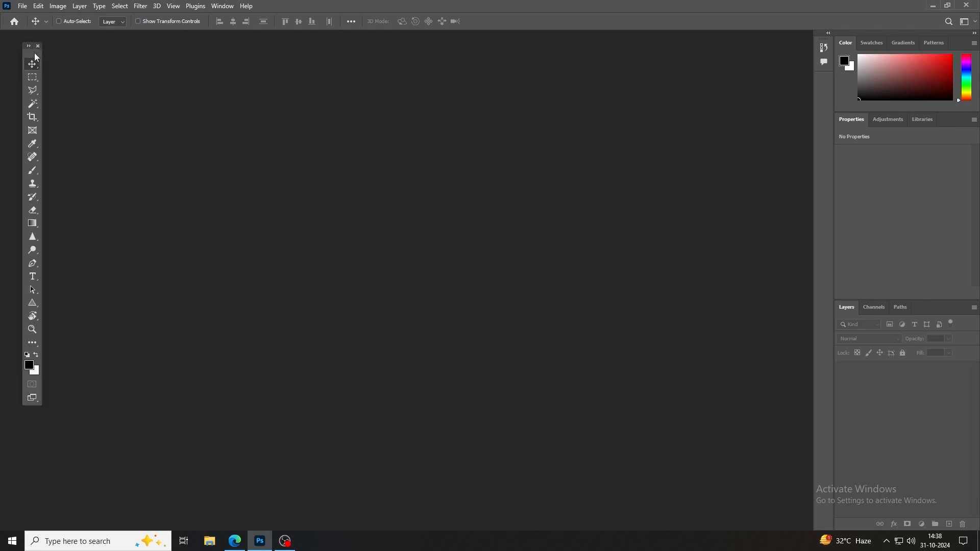
{"action": "left_click_drag", "start_coordinate": [36, 56], "coordinate": [22, 57]}
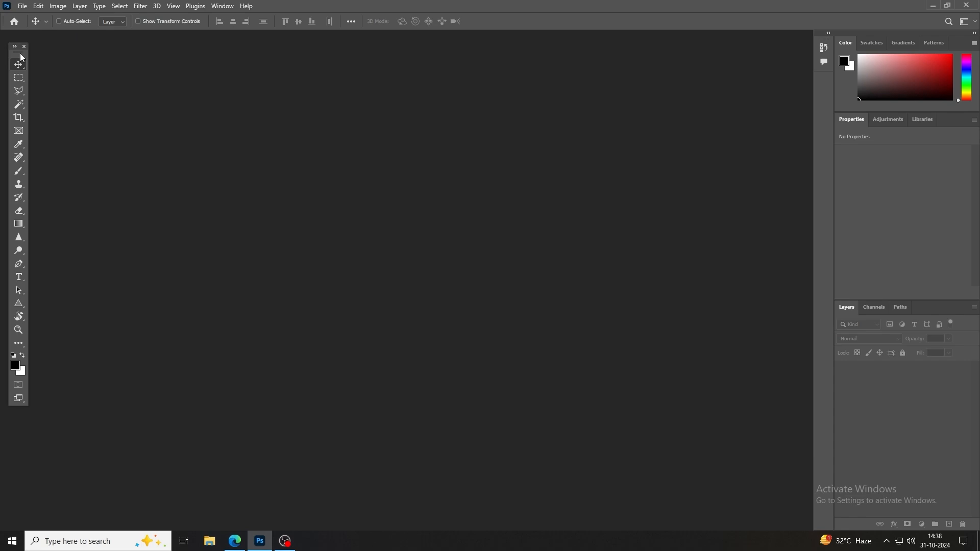
{"action": "double_click", "coordinate": [21, 53]}
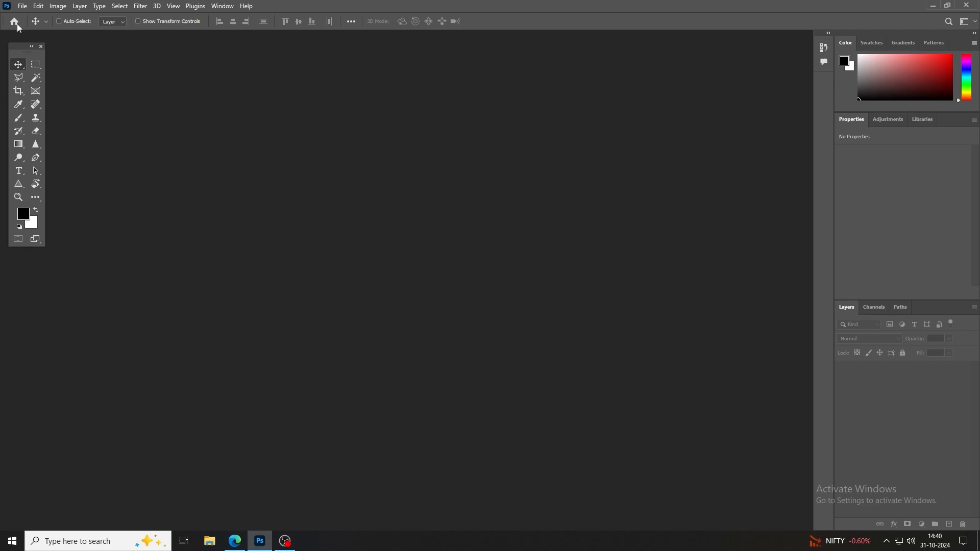
Start a new document and look through the recent and saved document presets.
{"action": "left_click", "coordinate": [23, 6]}
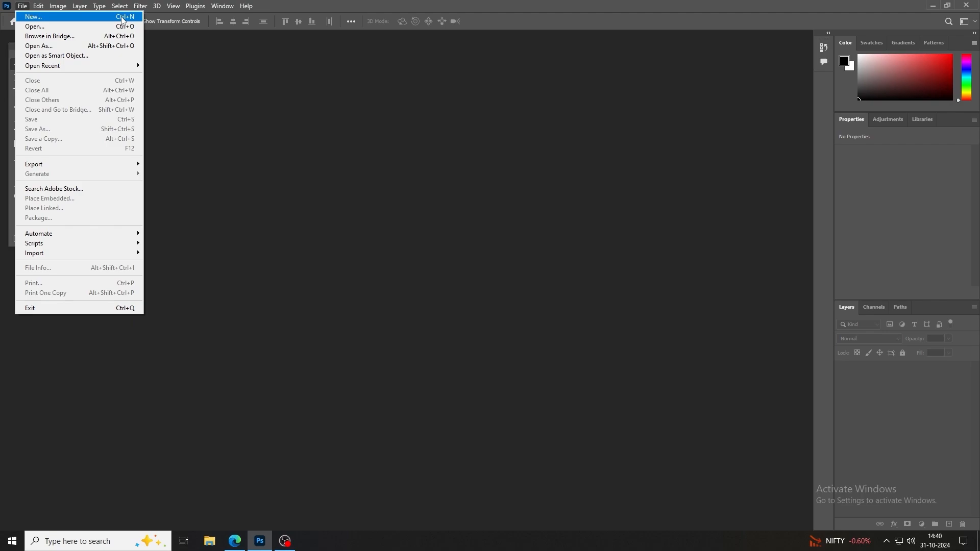
{"action": "left_click", "coordinate": [116, 18]}
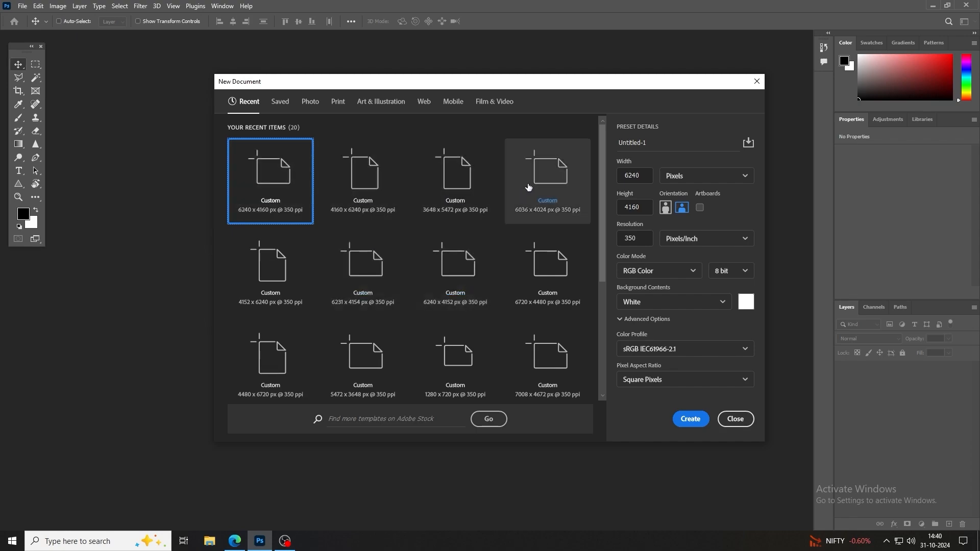
{"action": "scroll", "coordinate": [502, 329], "scroll_direction": "down", "scroll_amount": 4}
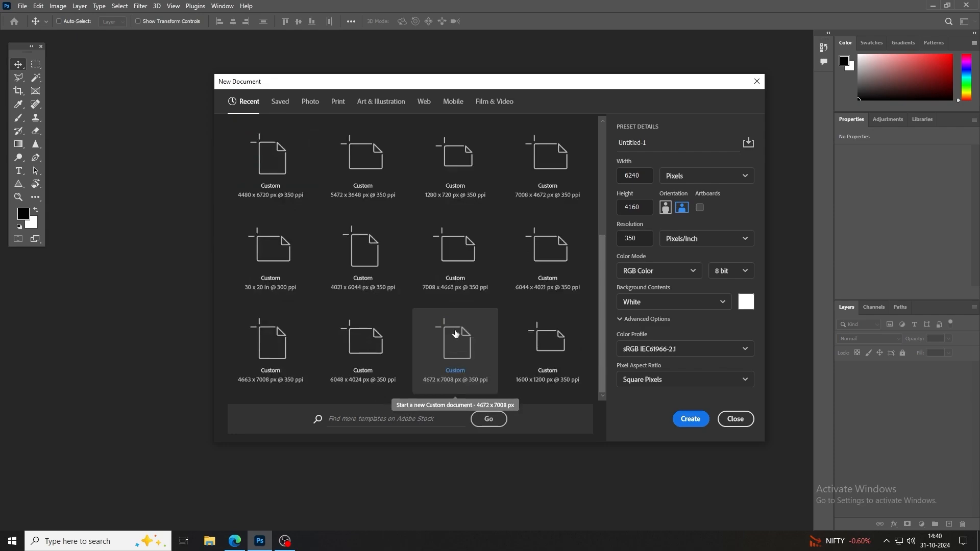
{"action": "scroll", "coordinate": [444, 232], "scroll_direction": "up", "scroll_amount": 4}
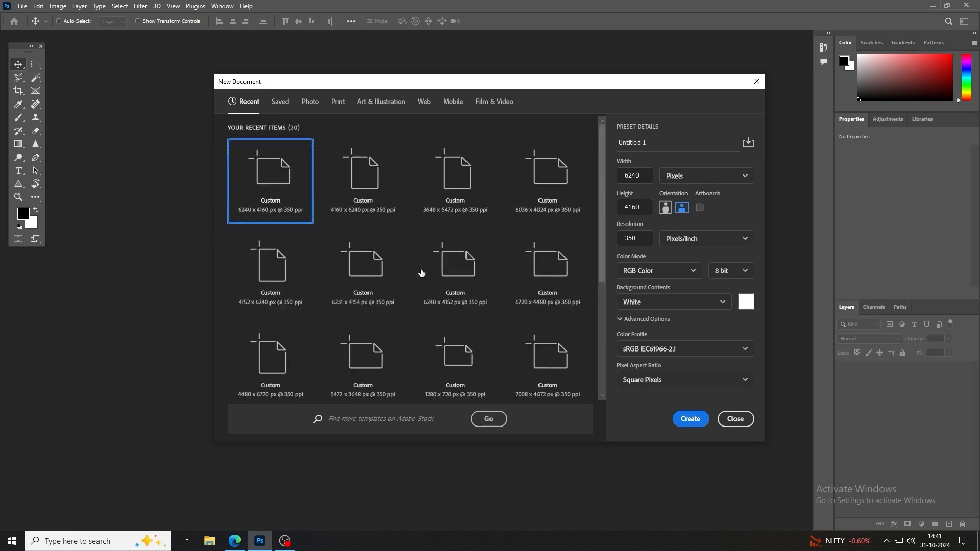
{"action": "left_click", "coordinate": [282, 106]}
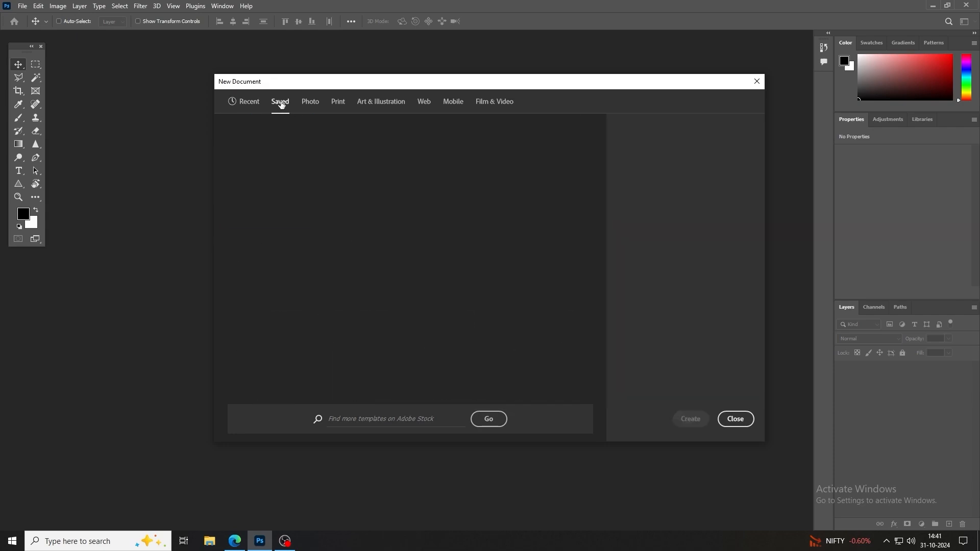
{"action": "left_click", "coordinate": [249, 102]}
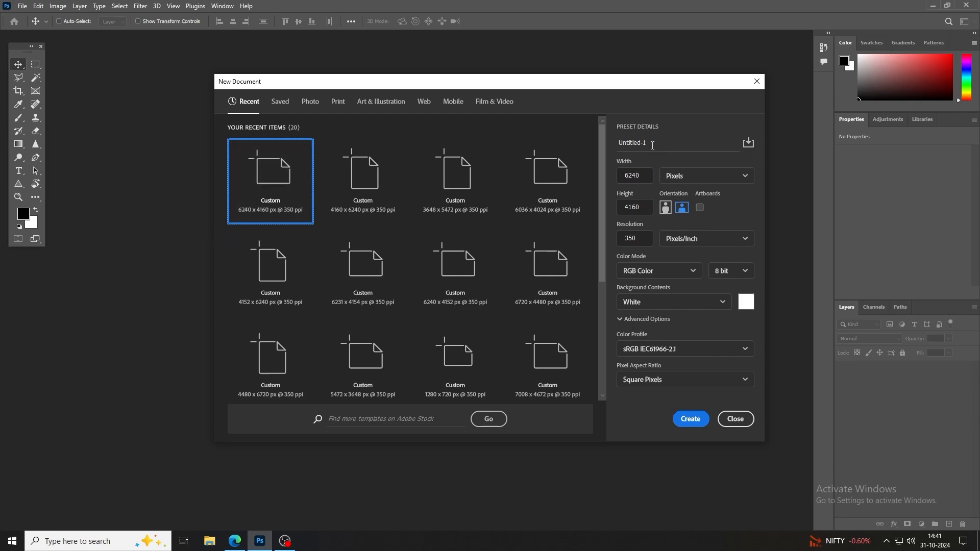
Name the new document 12x36, with inches as the size unit and pixels/inch as the resolution unit.
{"action": "left_click_drag", "start_coordinate": [657, 142], "coordinate": [621, 147]}
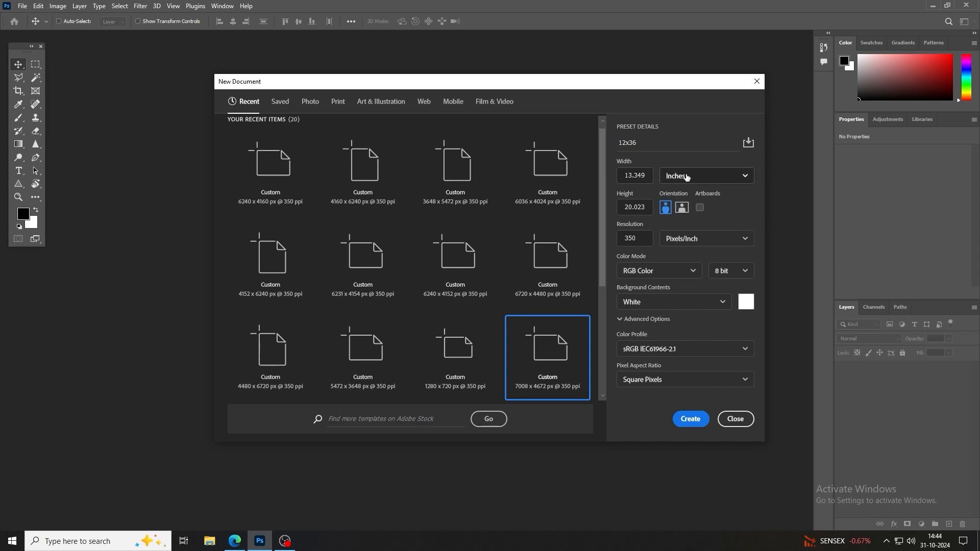
{"action": "left_click", "coordinate": [648, 176]}
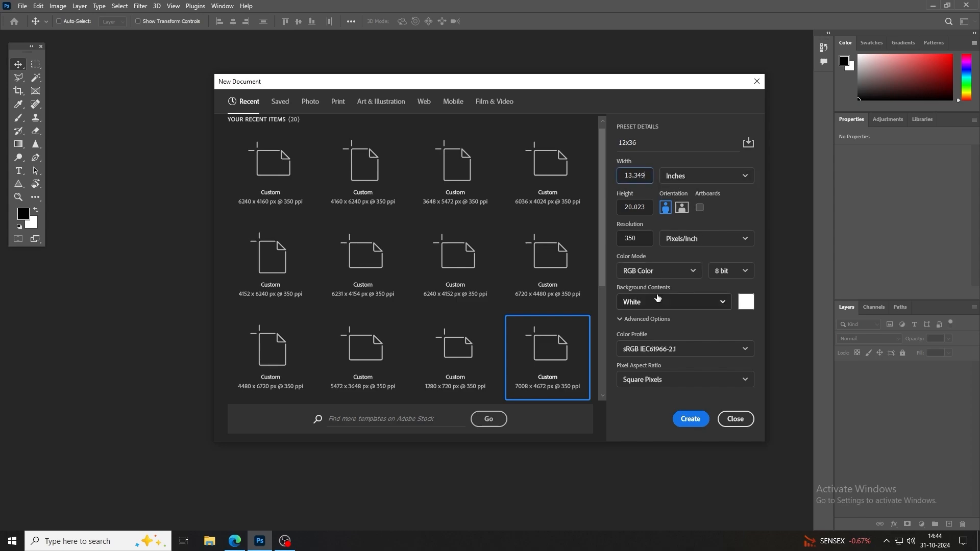
{"action": "left_click", "coordinate": [692, 244]}
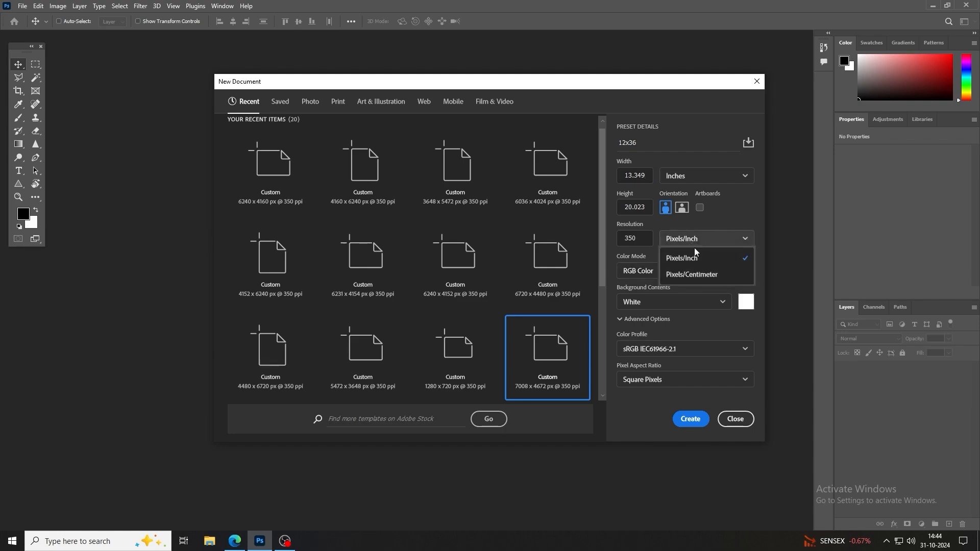
{"action": "left_click", "coordinate": [726, 263]}
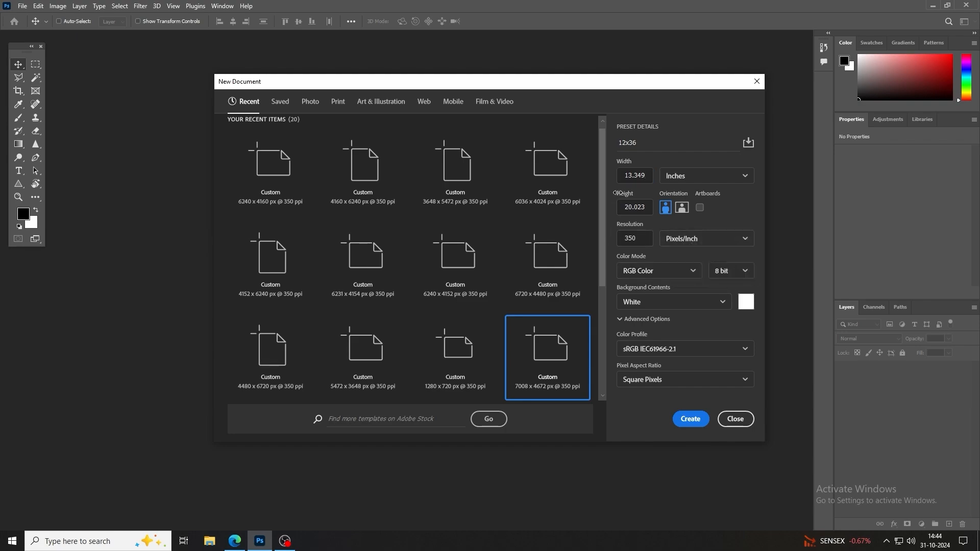
Set the new document's width to 36 inches, height to 12 inches and resolution to 300 pixels/inch.
{"action": "left_click", "coordinate": [646, 174]}
{"action": "left_click_drag", "start_coordinate": [646, 174], "coordinate": [621, 178]}
{"action": "type", "text": "36"}
{"action": "left_click_drag", "start_coordinate": [647, 207], "coordinate": [634, 206]}
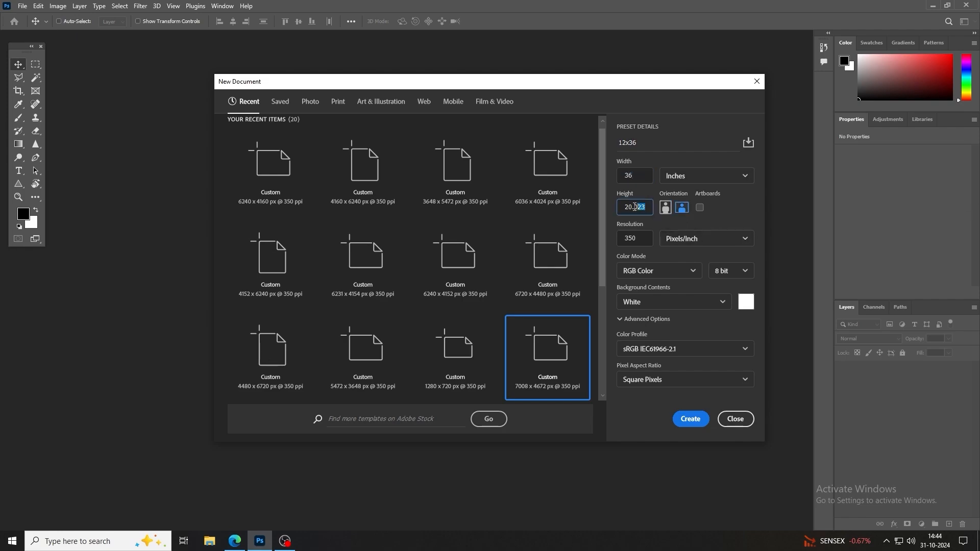
{"action": "type", "text": "12"}
{"action": "key", "text": "Tab"}
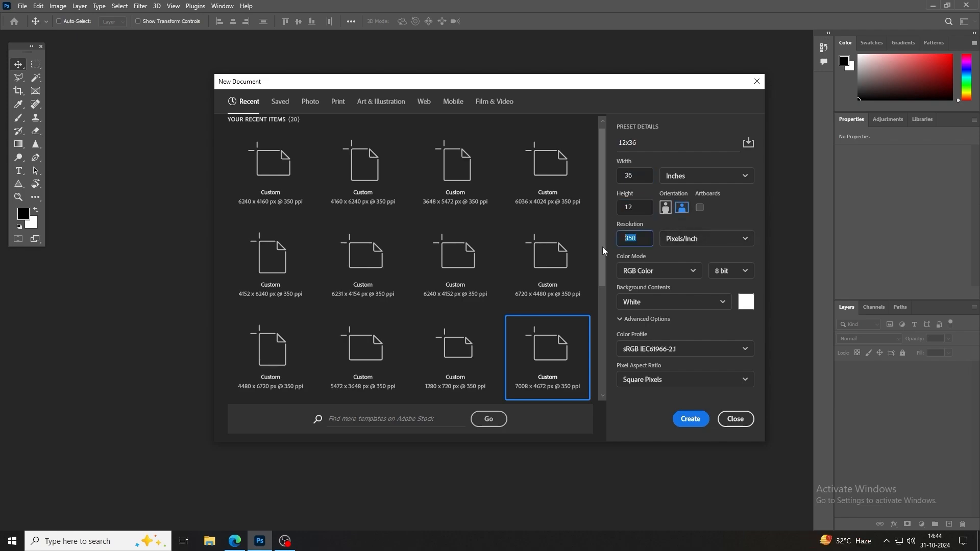
{"action": "type", "text": "300"}
Review the color mode and bit depth choices, keeping RGB Color and 8 bit.
{"action": "left_click", "coordinate": [670, 271]}
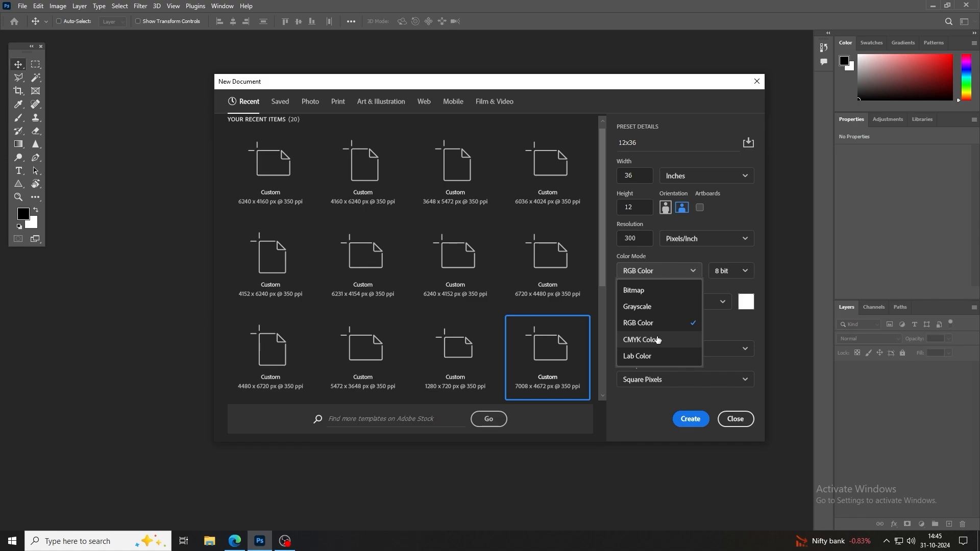
{"action": "left_click", "coordinate": [683, 324]}
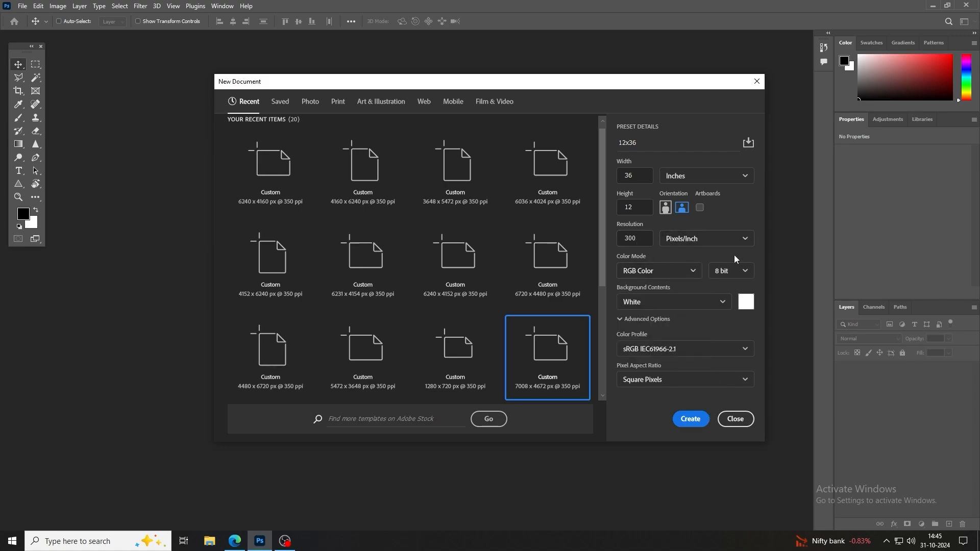
{"action": "left_click", "coordinate": [731, 272]}
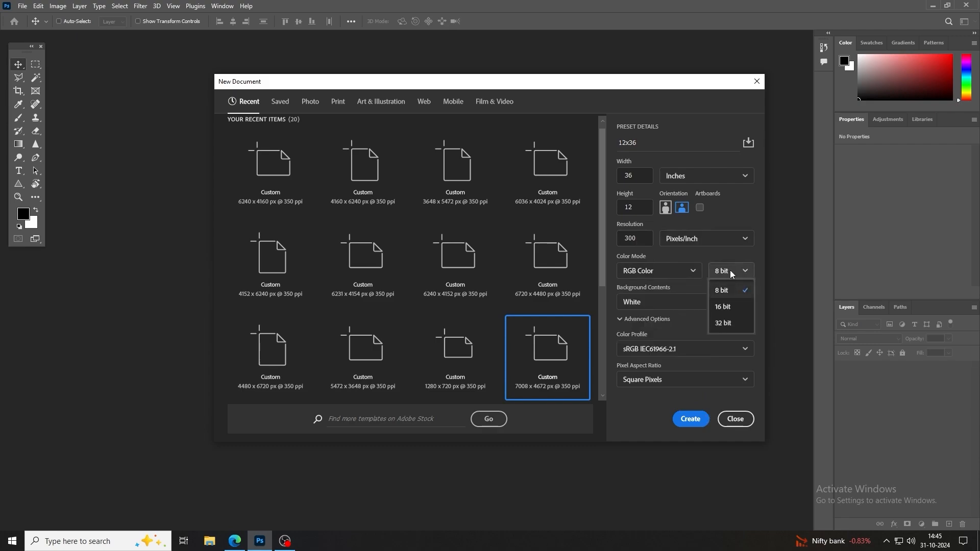
{"action": "left_click", "coordinate": [730, 272]}
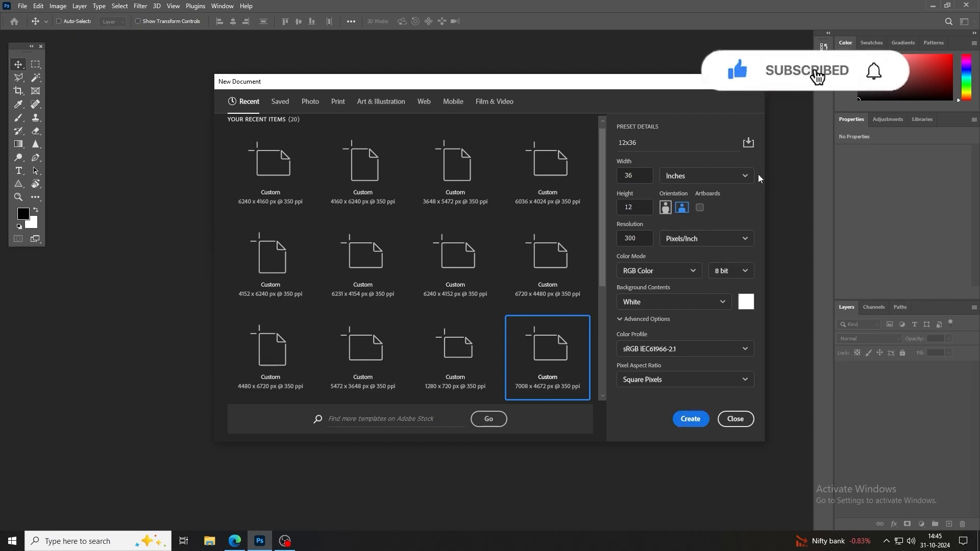
Save the document settings as a preset named 12x36 and create the blank document from it.
{"action": "left_click", "coordinate": [749, 143]}
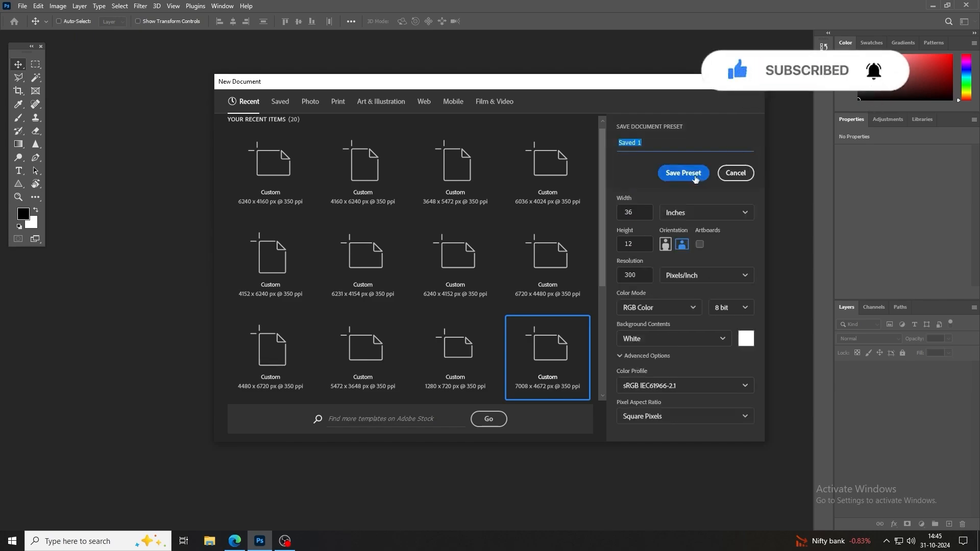
{"action": "type", "text": "12x36"}
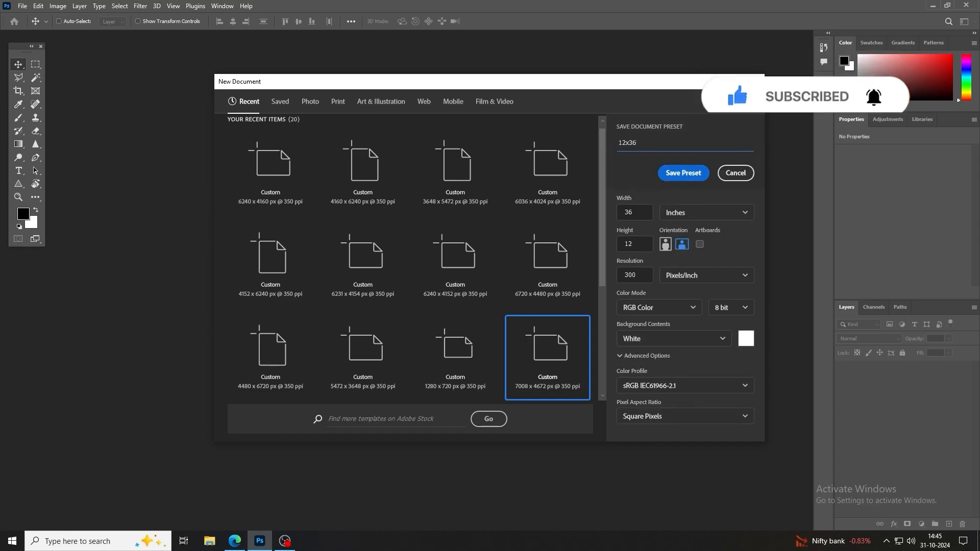
{"action": "left_click", "coordinate": [684, 173]}
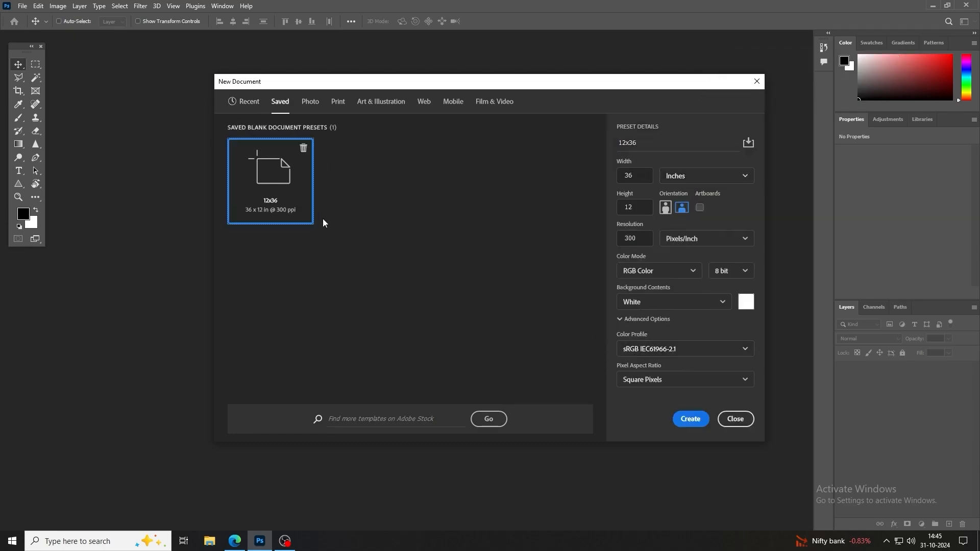
{"action": "left_click", "coordinate": [690, 419]}
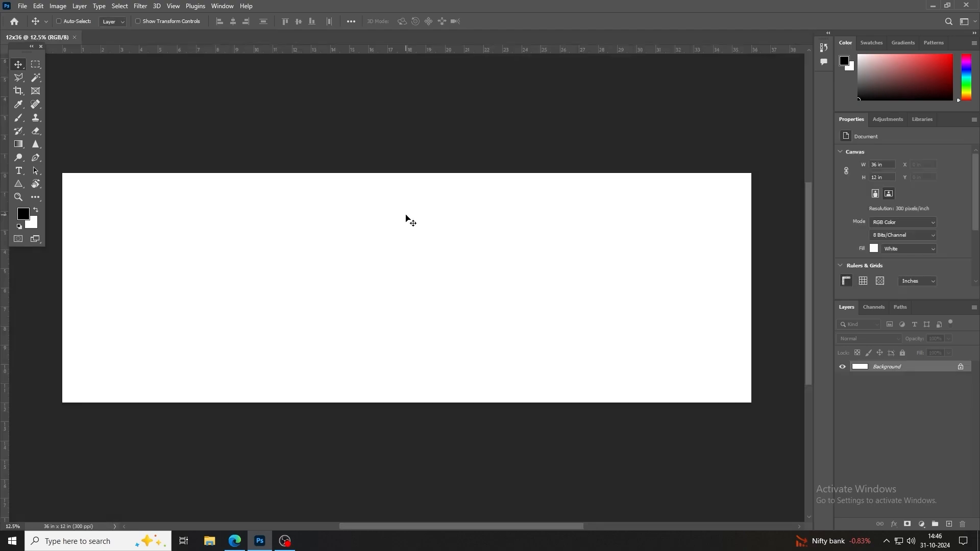
Close the blank 12x36 document and create a new one from the saved 12x36 preset.
{"action": "scroll", "coordinate": [409, 217], "scroll_direction": "down", "scroll_amount": 1}
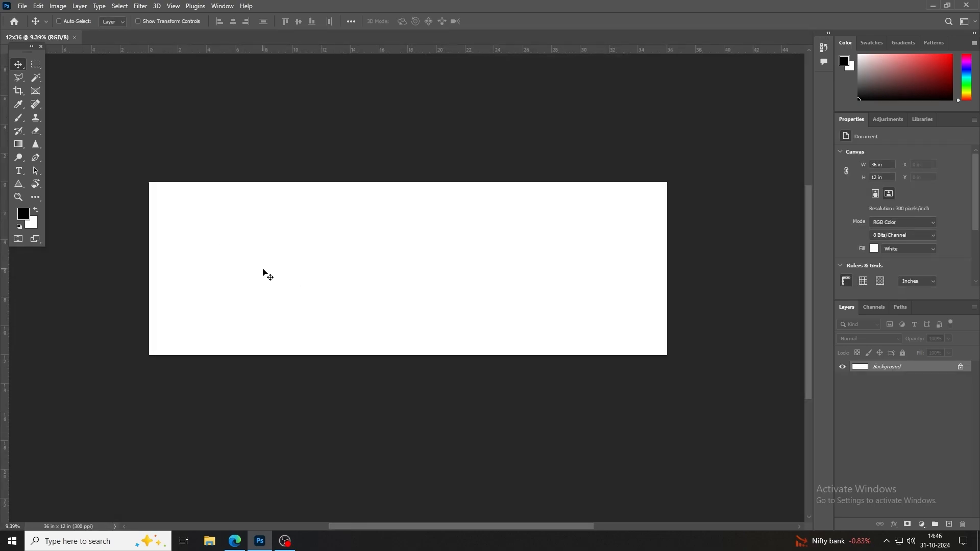
{"action": "left_click", "coordinate": [75, 37]}
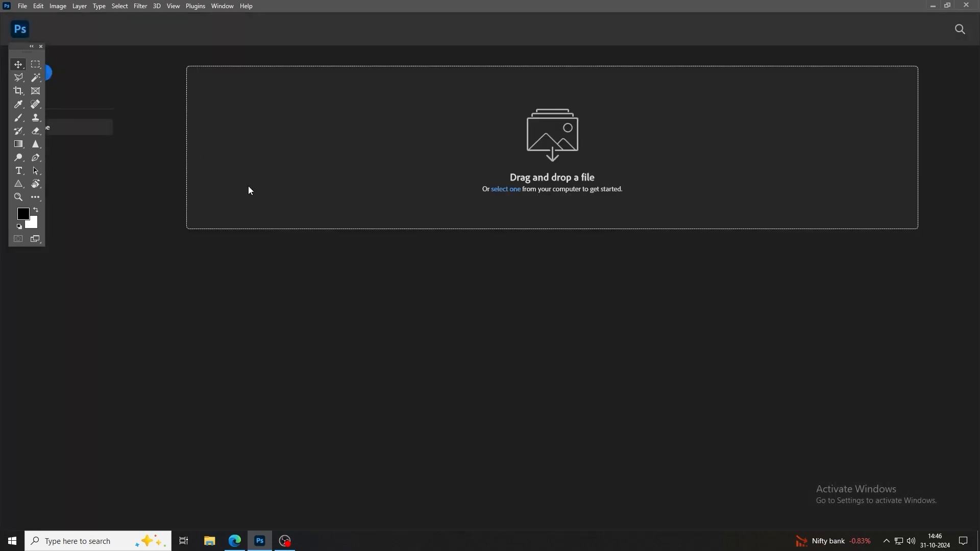
{"action": "left_click", "coordinate": [23, 6]}
{"action": "left_click", "coordinate": [31, 19]}
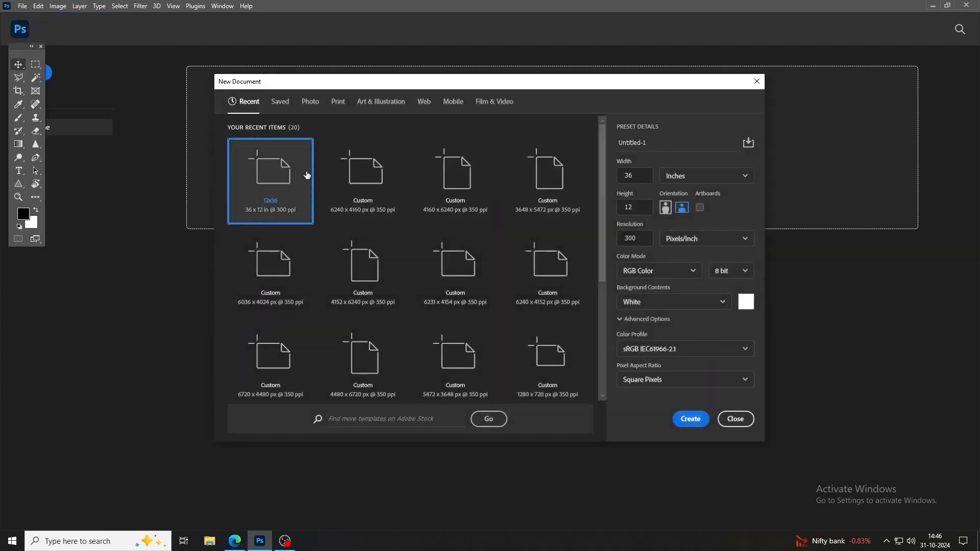
{"action": "left_click", "coordinate": [281, 103]}
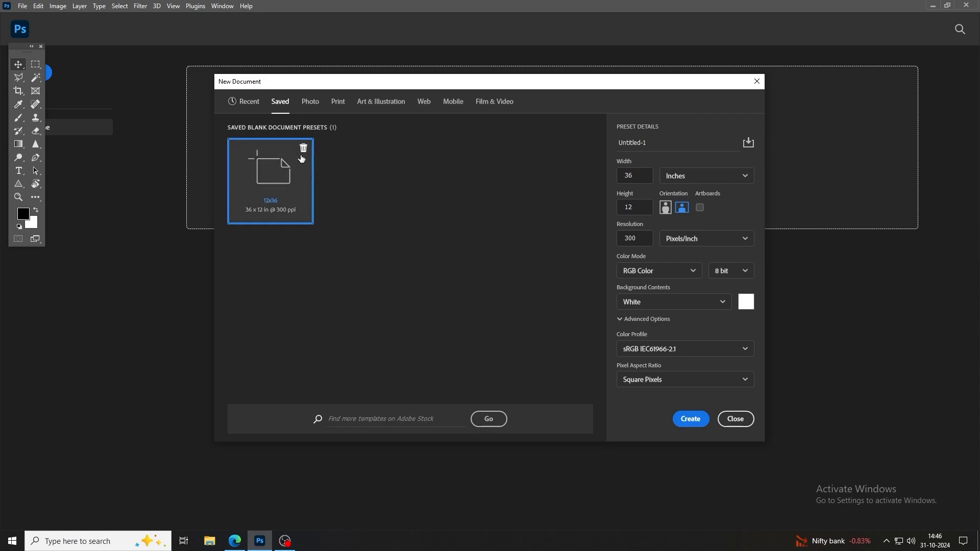
{"action": "double_click", "coordinate": [278, 188]}
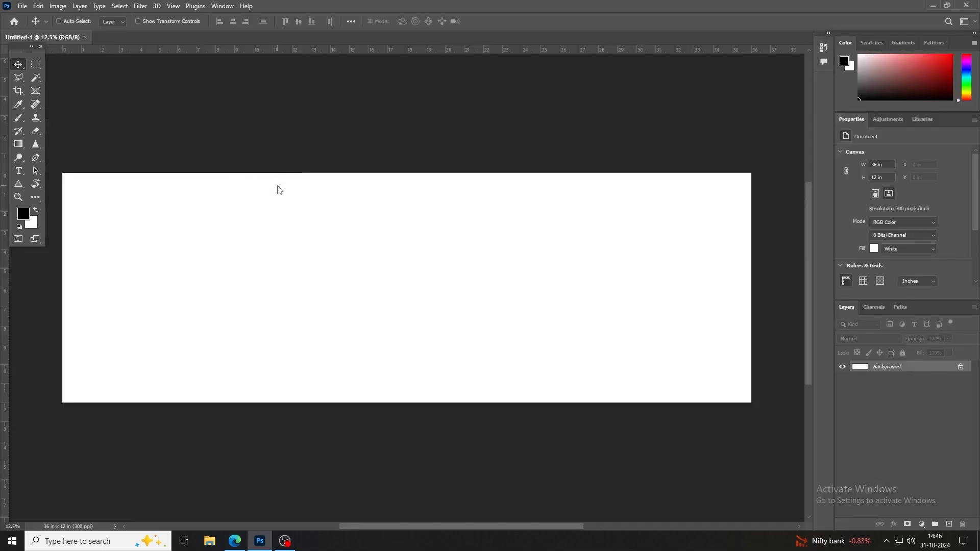
Close the blank 12x36 document and start setting up another new document.
{"action": "key", "text": "ctrl+w"}
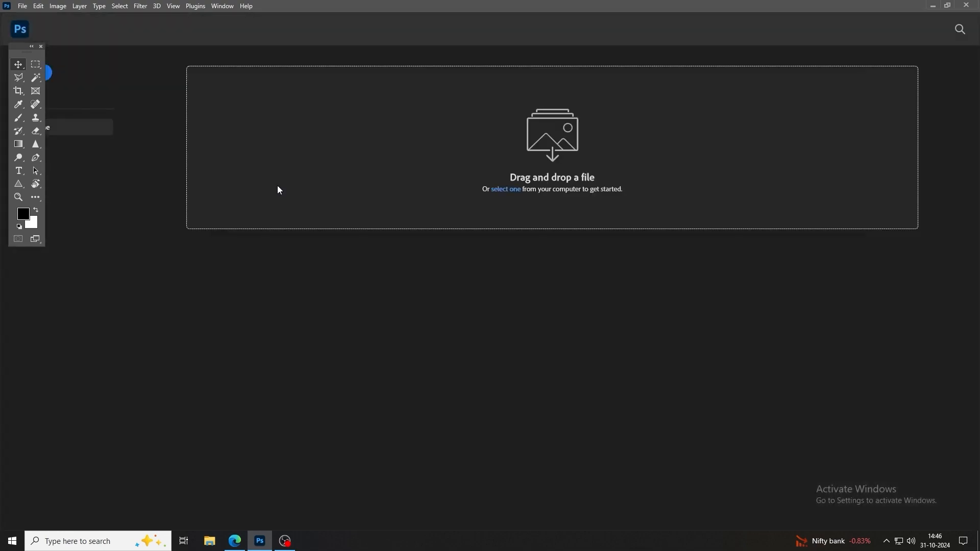
{"action": "left_click", "coordinate": [23, 6]}
{"action": "left_click", "coordinate": [35, 17]}
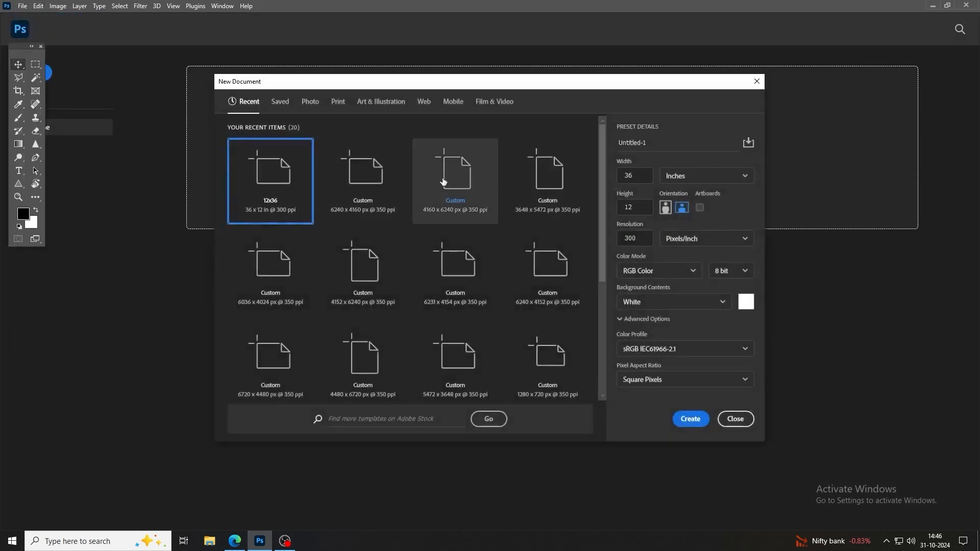
Review the blank document presets for Photo, Print, Art & Illustration, Web and Mobile, plus the saved and recent ones.
{"action": "left_click", "coordinate": [310, 101]}
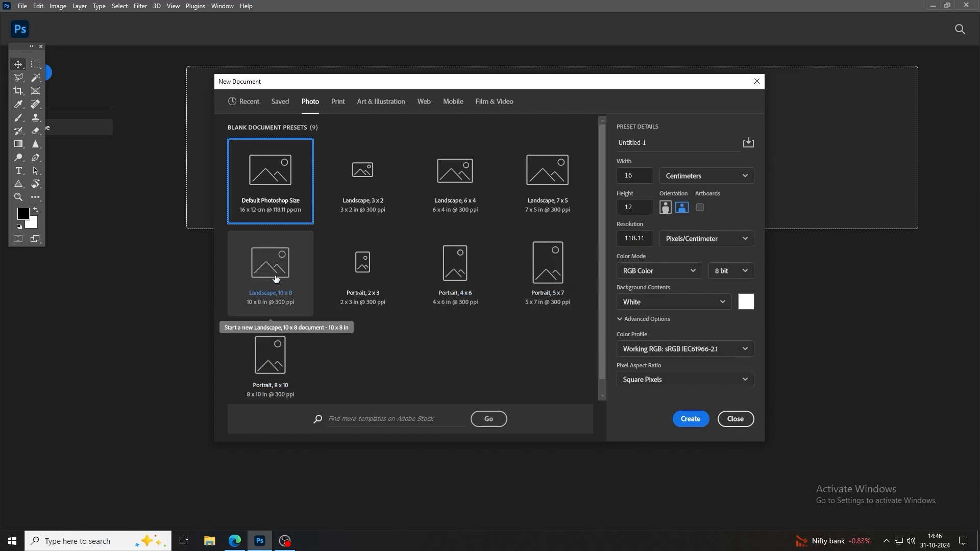
{"action": "left_click", "coordinate": [339, 102]}
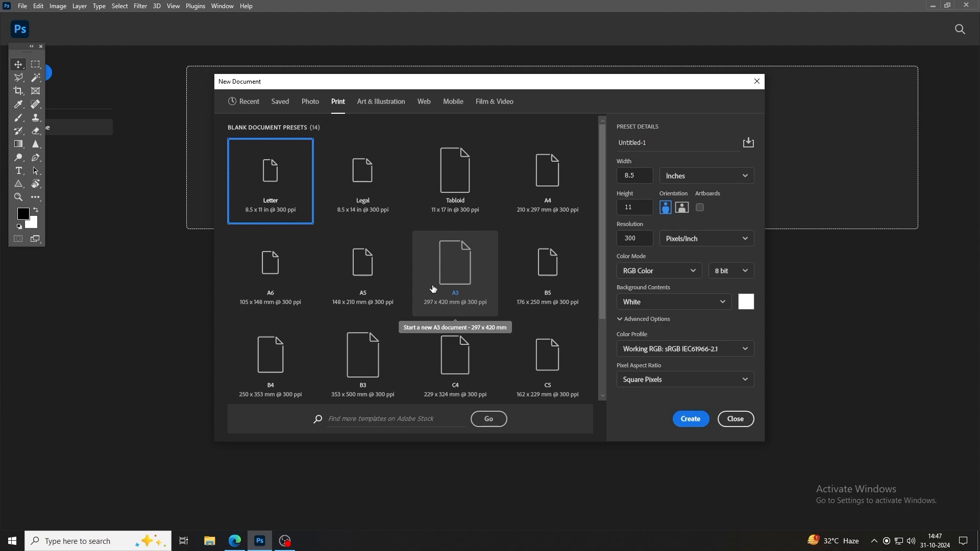
{"action": "scroll", "coordinate": [489, 328], "scroll_direction": "down", "scroll_amount": 2}
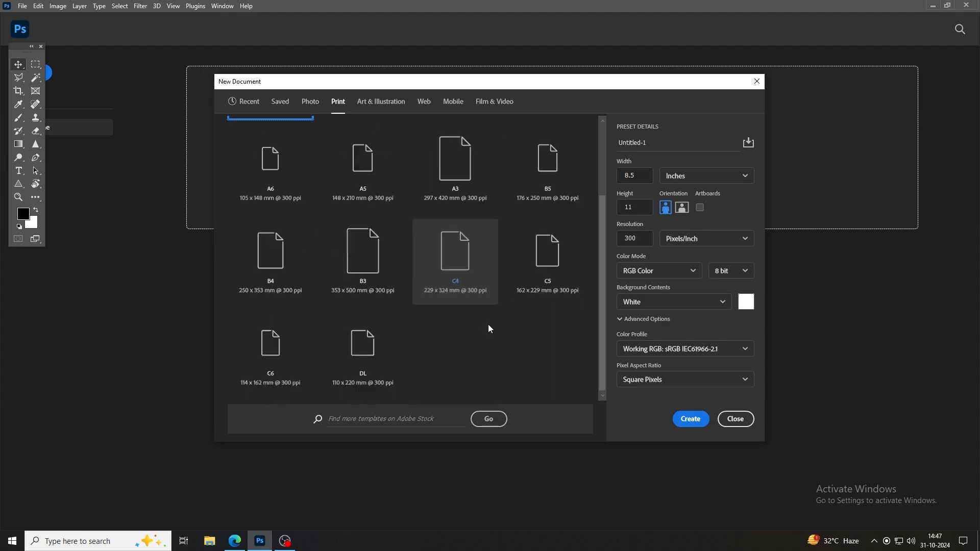
{"action": "scroll", "coordinate": [363, 256], "scroll_direction": "up", "scroll_amount": 2}
{"action": "left_click", "coordinate": [382, 102]}
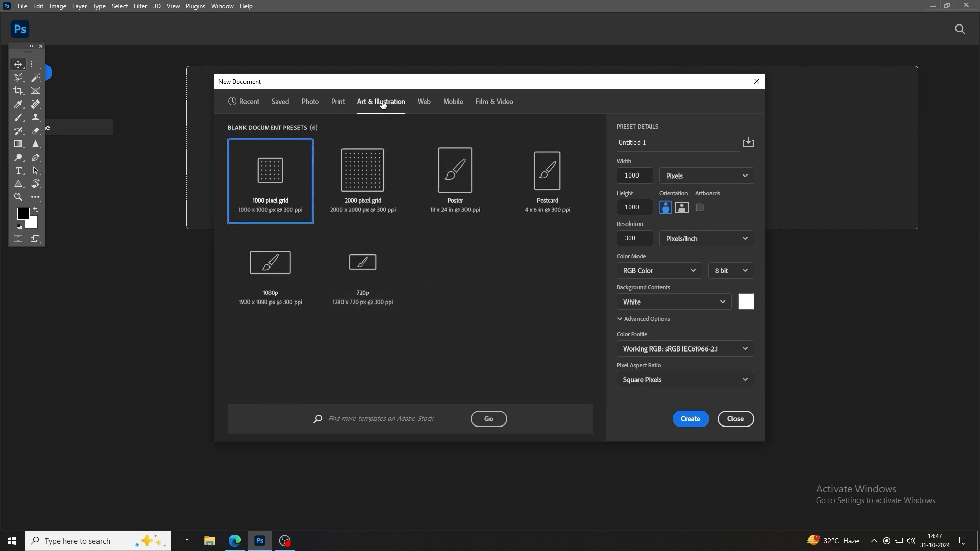
{"action": "left_click", "coordinate": [426, 103]}
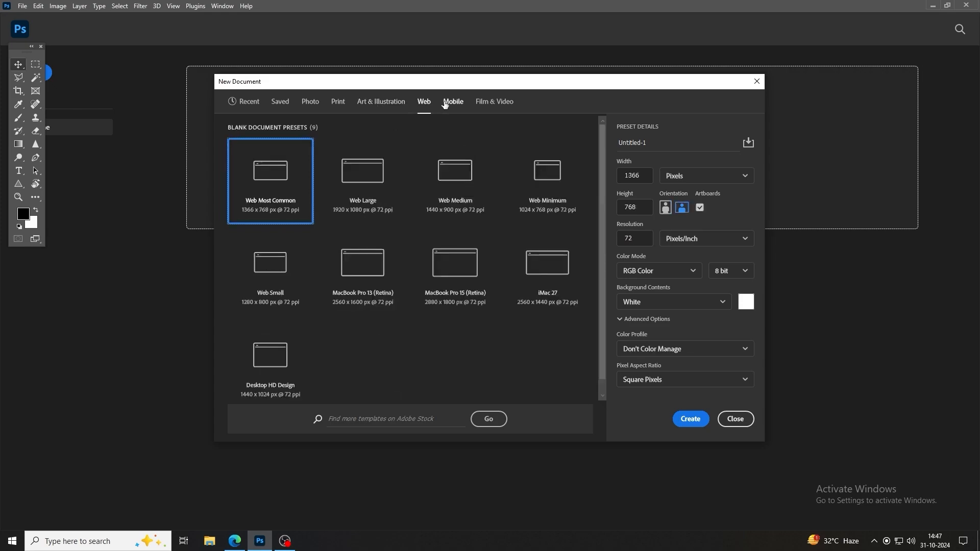
{"action": "left_click", "coordinate": [455, 103]}
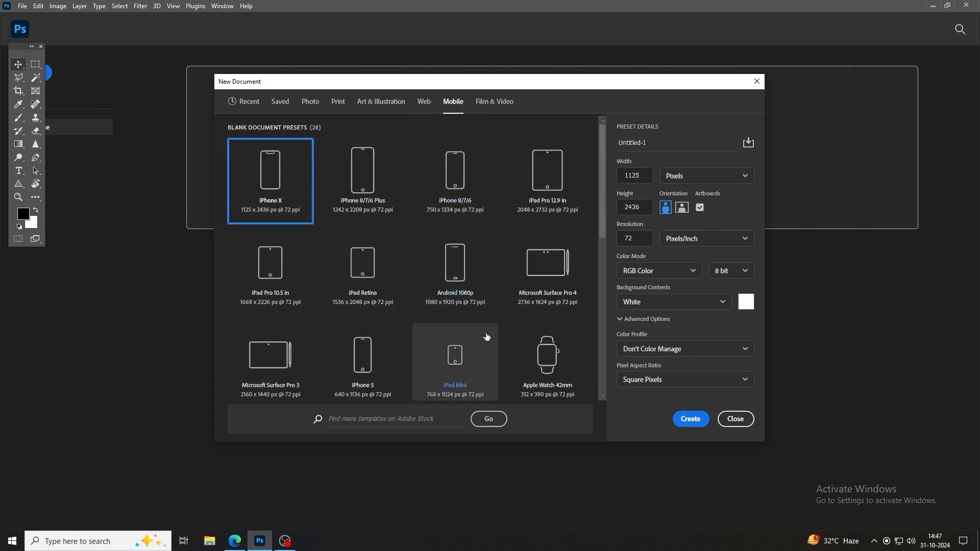
{"action": "scroll", "coordinate": [483, 329], "scroll_direction": "down", "scroll_amount": 1}
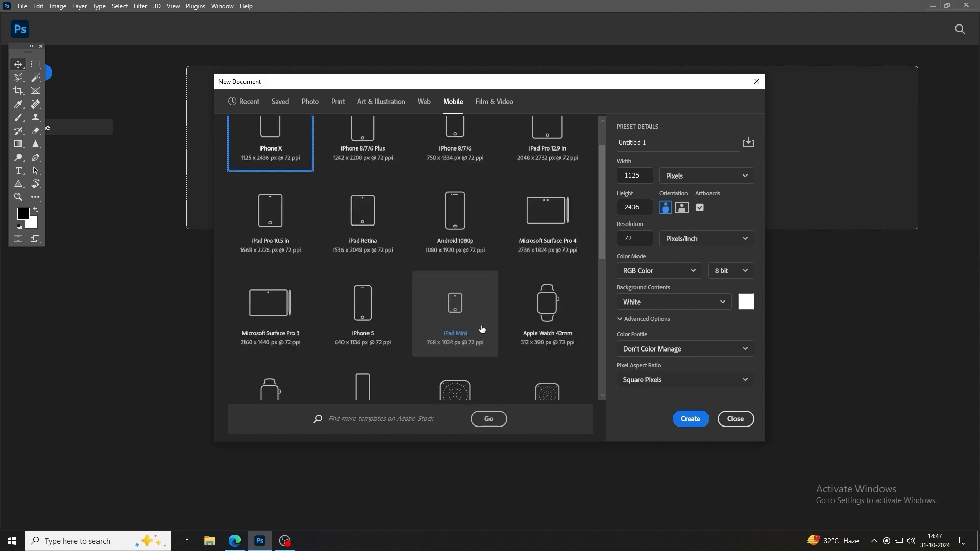
{"action": "scroll", "coordinate": [481, 329], "scroll_direction": "down", "scroll_amount": 1}
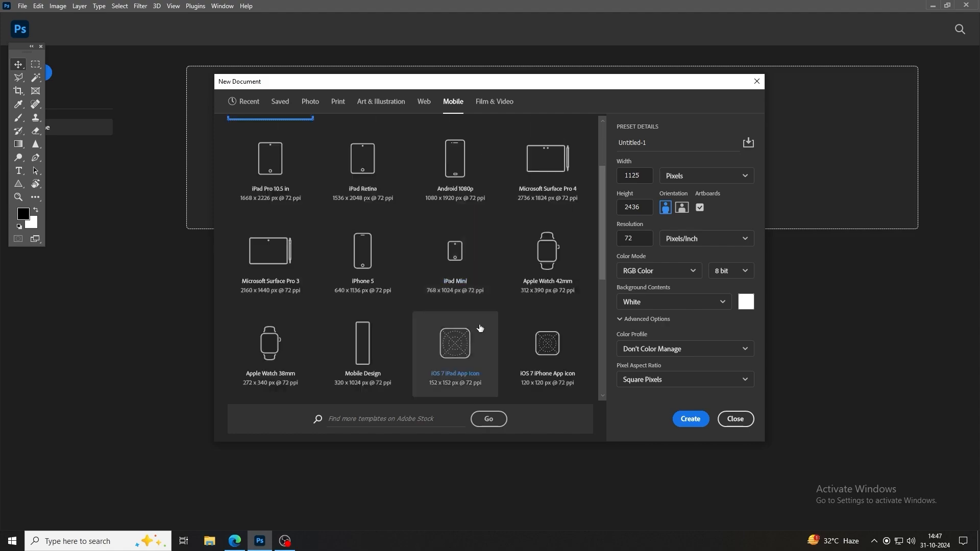
{"action": "scroll", "coordinate": [482, 329], "scroll_direction": "up", "scroll_amount": 2}
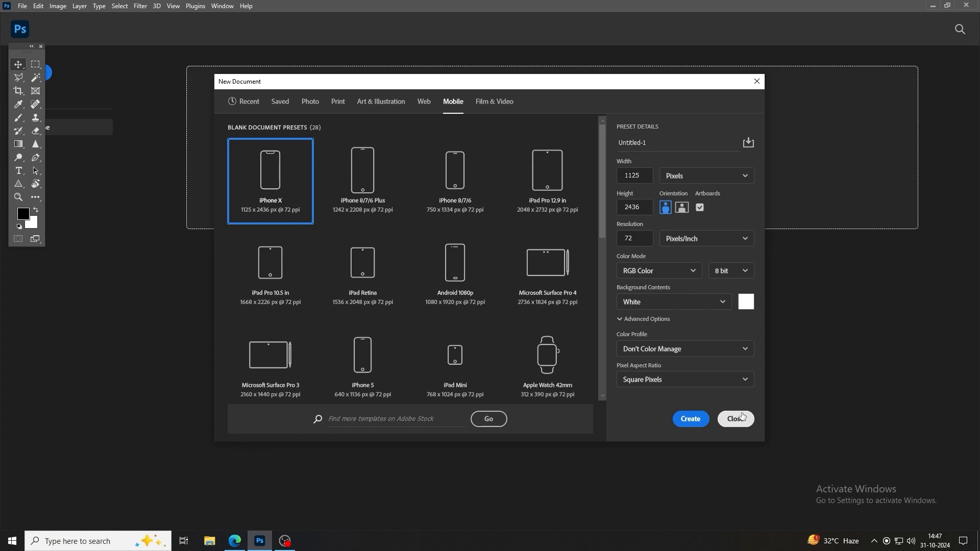
{"action": "left_click", "coordinate": [280, 105]}
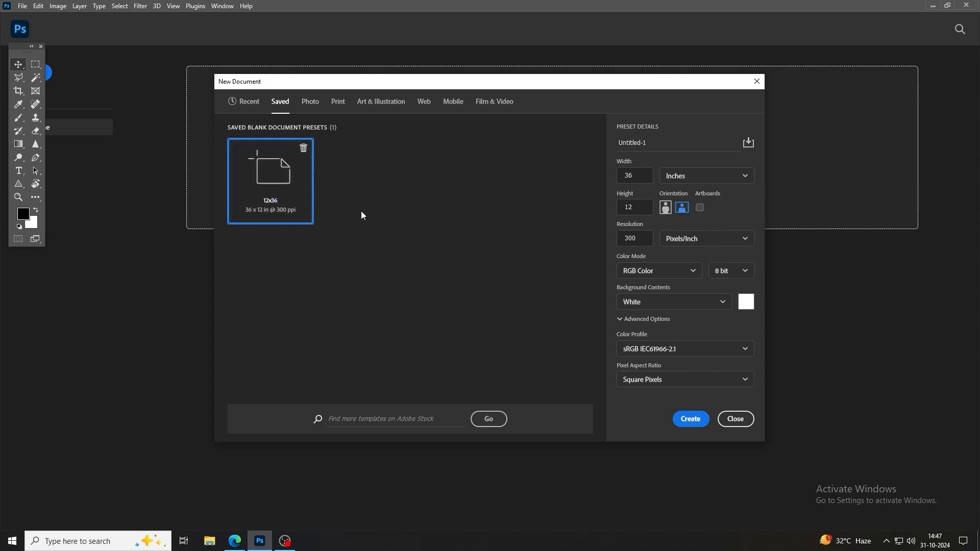
{"action": "left_click", "coordinate": [249, 104]}
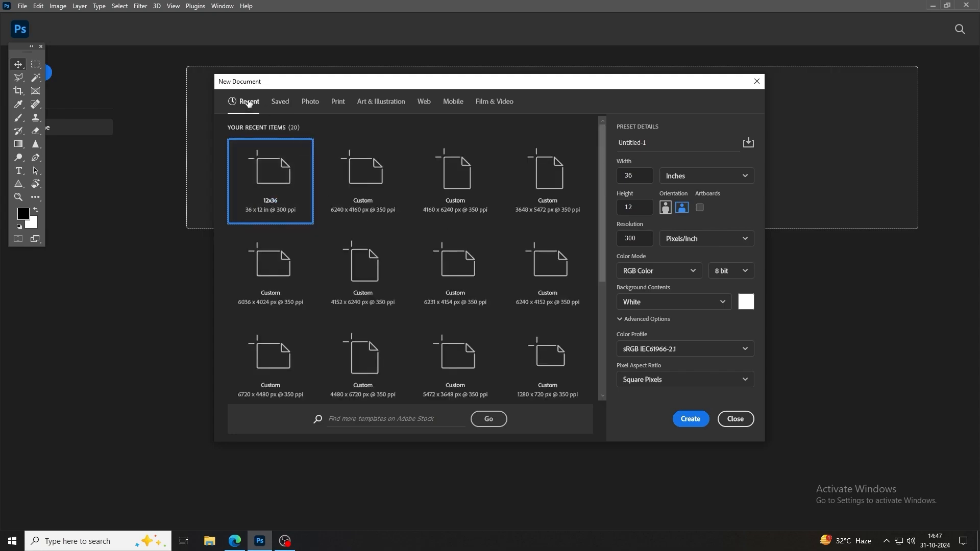
Create a blank document from the recent custom 6036 x 4024 px preset at 350 ppi.
{"action": "left_click", "coordinate": [641, 175]}
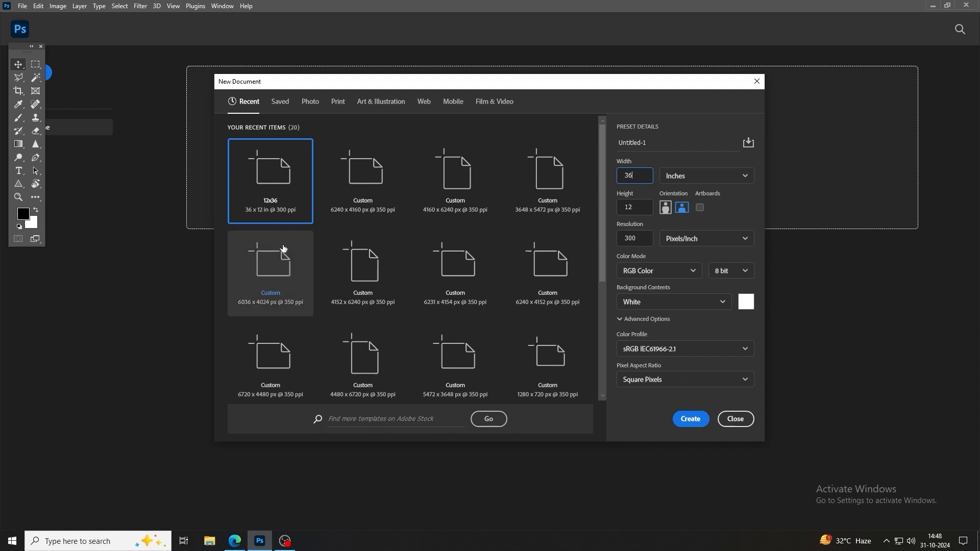
{"action": "left_click", "coordinate": [270, 281]}
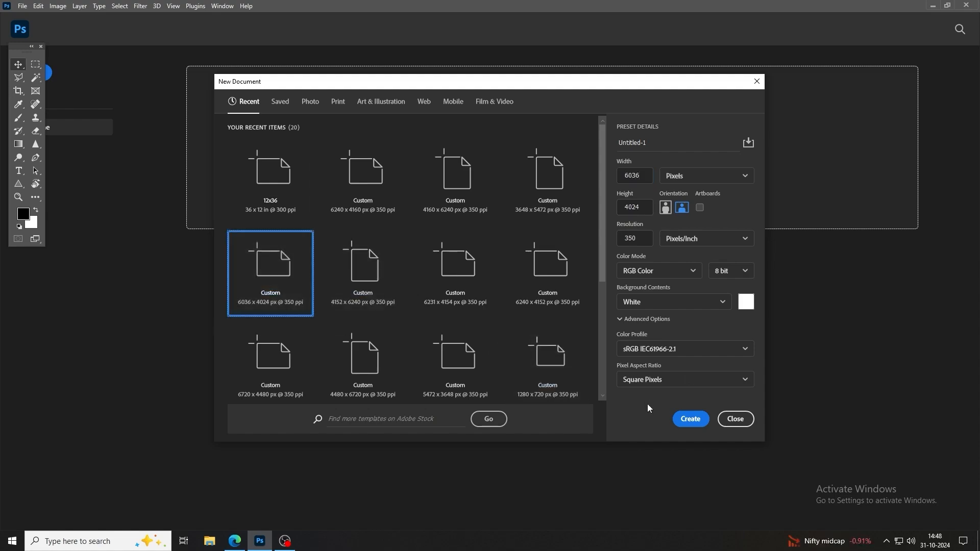
{"action": "left_click", "coordinate": [692, 419]}
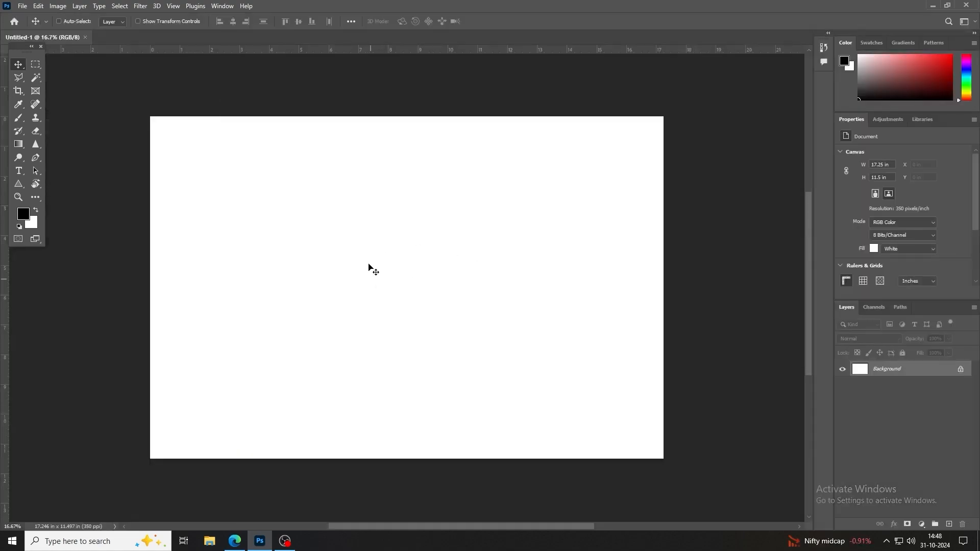
Make a black-filled rectangle about 2.43 x 1.79 in on its own layer and place a duplicate to its upper right.
{"action": "left_click_drag", "start_coordinate": [368, 266], "coordinate": [394, 267]}
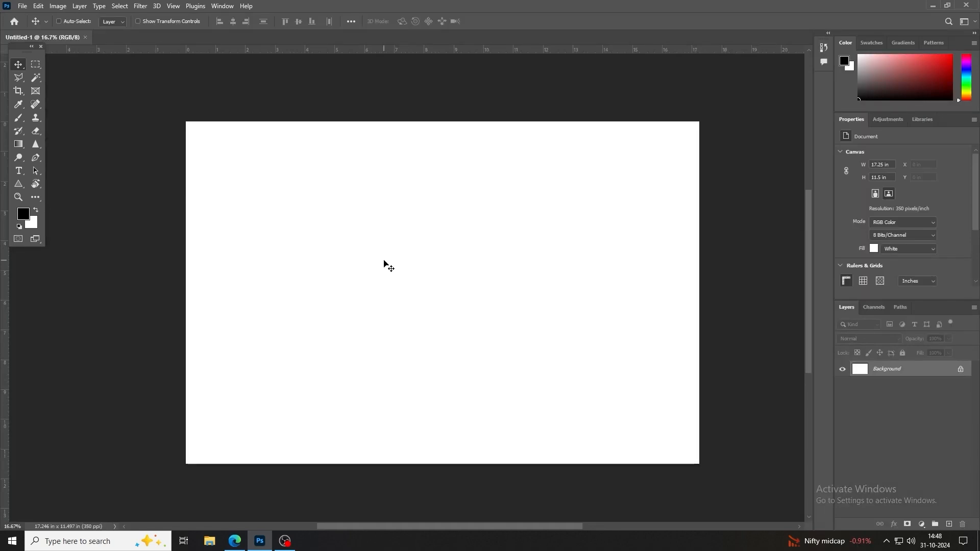
{"action": "key", "text": "m"}
{"action": "left_click_drag", "start_coordinate": [258, 199], "coordinate": [396, 218]}
{"action": "key", "text": "ctrl+j"}
{"action": "key", "text": "alt+shift+BackSpace"}
{"action": "key", "text": "v"}
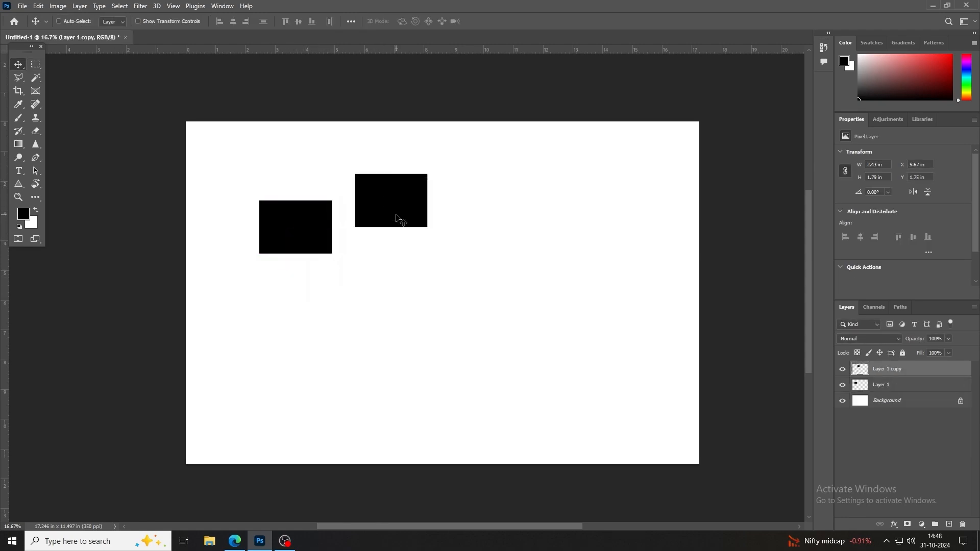
Recolor the duplicate rectangle to a light red with a colorized Hue/Saturation adjustment.
{"action": "key", "text": "ctrl+u"}
{"action": "left_click", "coordinate": [869, 214]}
{"action": "left_click_drag", "start_coordinate": [813, 212], "coordinate": [817, 212]}
{"action": "key", "text": "Return"}
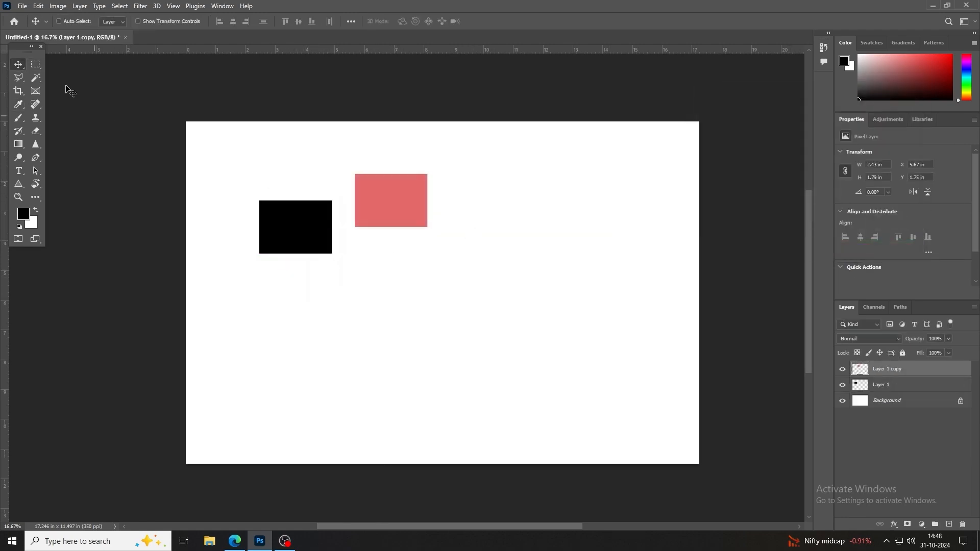
Move the red rectangle level with the black one, to about X 8.98 in, Y 2.65 in.
{"action": "left_click_drag", "start_coordinate": [23, 46], "coordinate": [21, 79]}
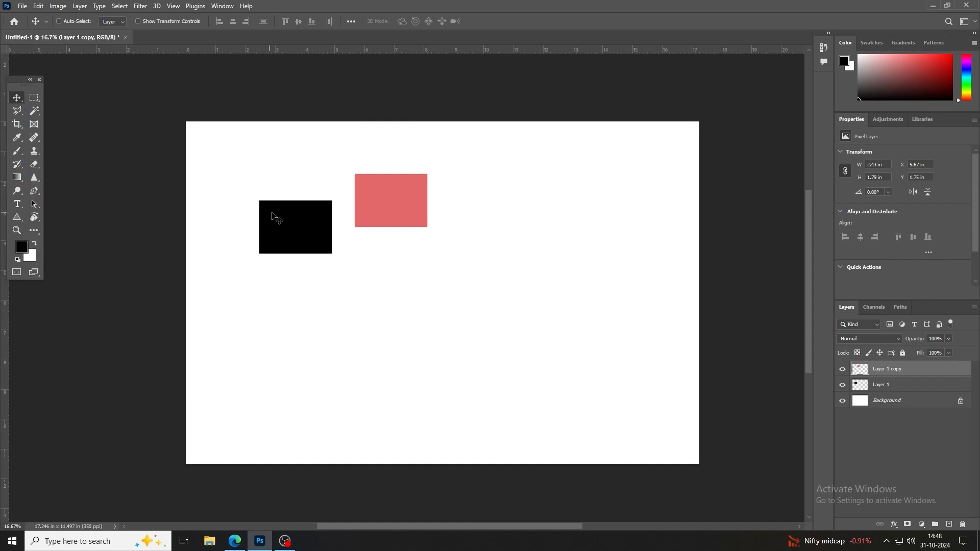
{"action": "left_click_drag", "start_coordinate": [391, 204], "coordinate": [459, 209]}
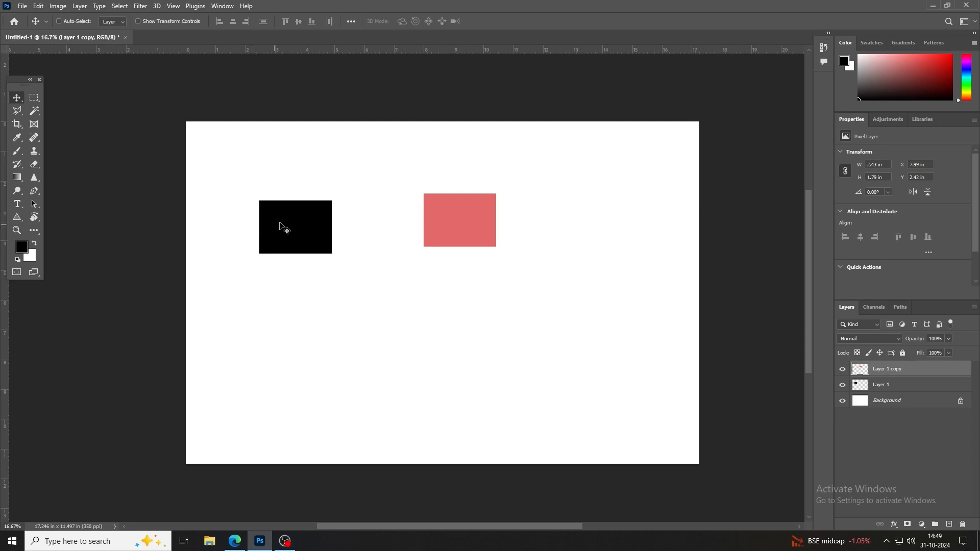
{"action": "left_click_drag", "start_coordinate": [284, 228], "coordinate": [313, 234]}
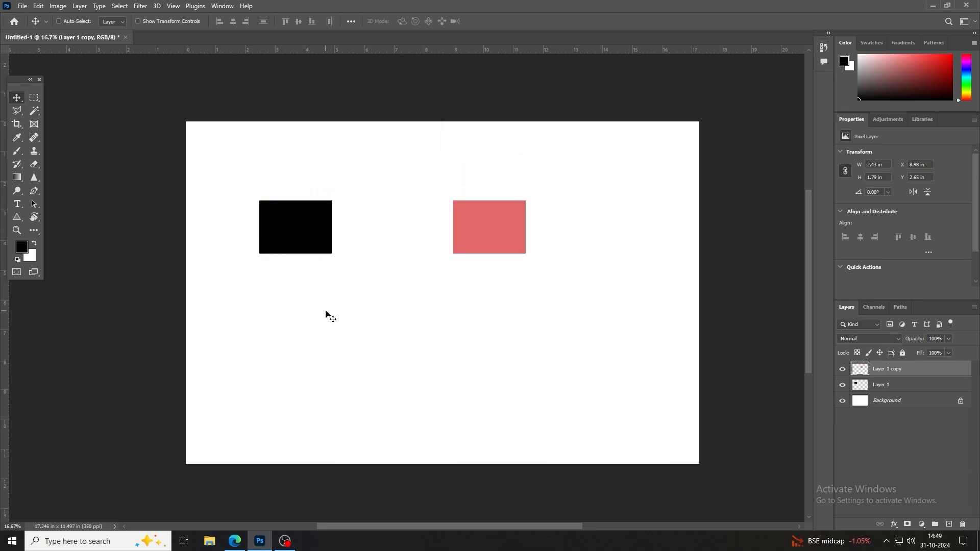
Select Layer 1 from the layers under the black rectangle on the canvas and move it to about X 3.36 in, Y 2.51 in.
{"action": "right_click", "coordinate": [305, 233]}
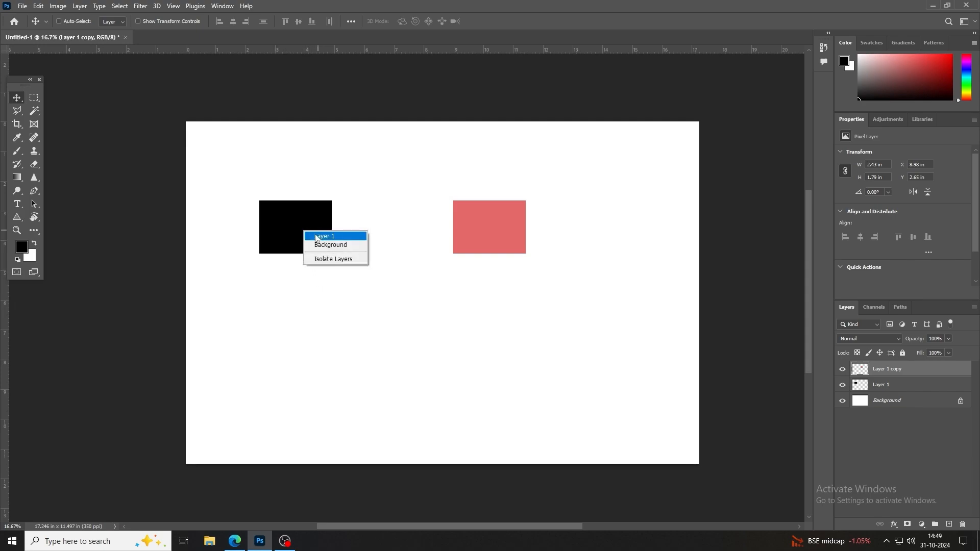
{"action": "right_click", "coordinate": [500, 222]}
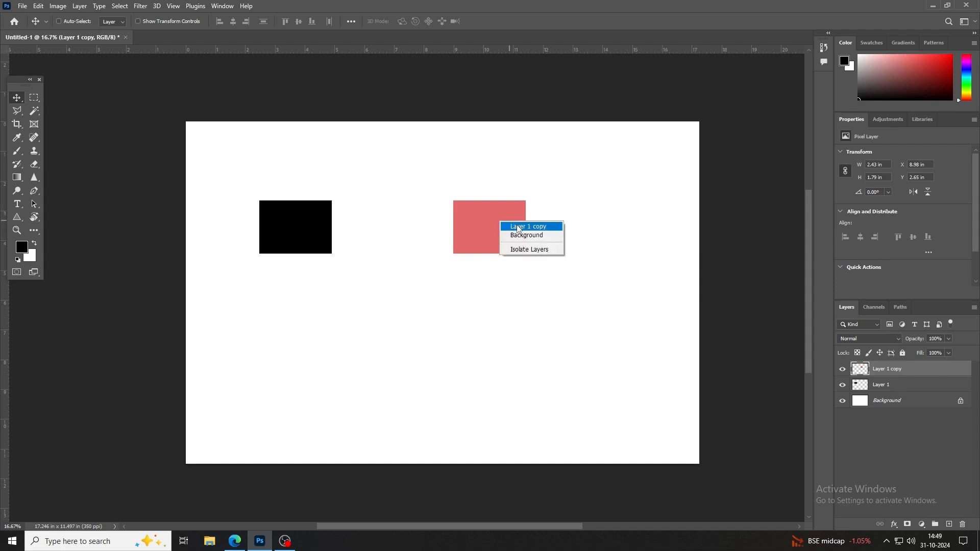
{"action": "right_click", "coordinate": [297, 230]}
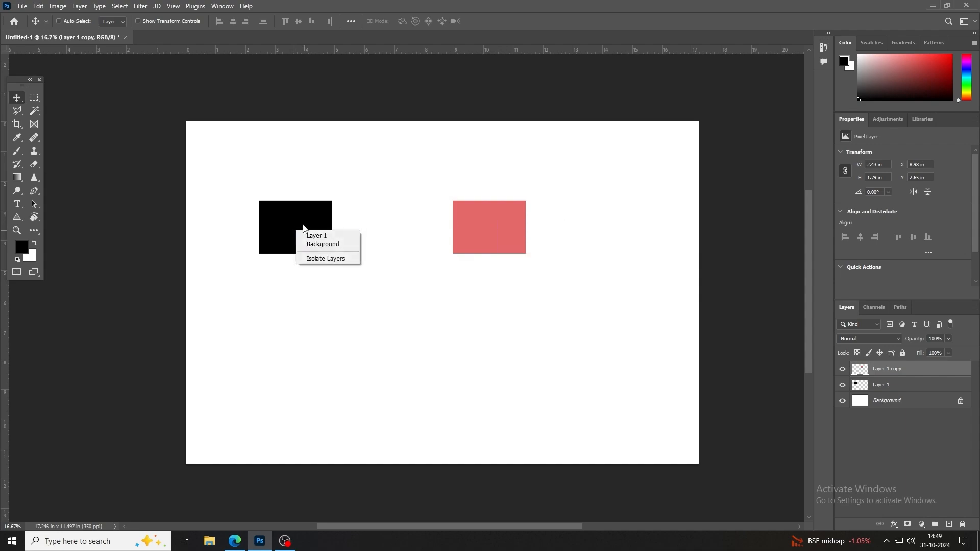
{"action": "right_click", "coordinate": [301, 223]}
{"action": "right_click", "coordinate": [287, 217]}
{"action": "left_click", "coordinate": [297, 221]}
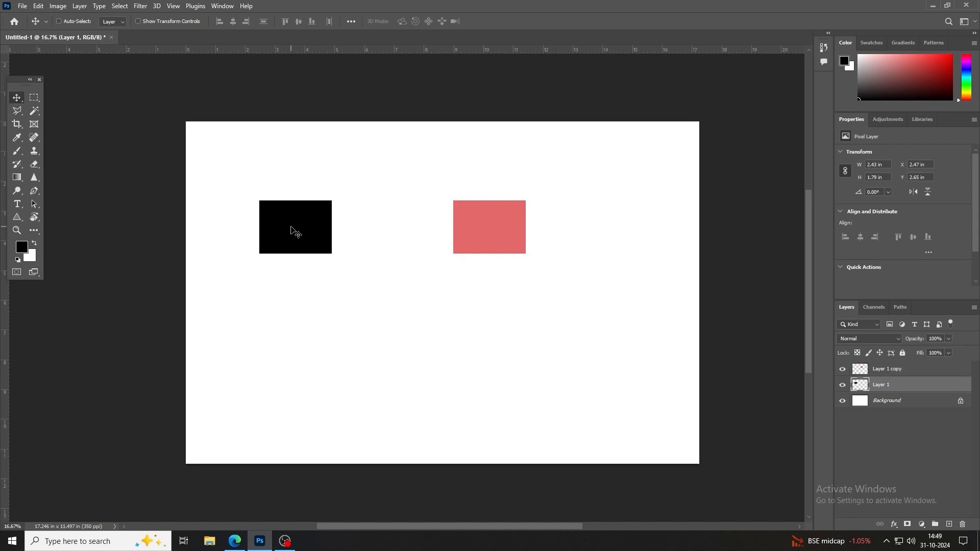
{"action": "right_click", "coordinate": [297, 221]}
{"action": "left_click", "coordinate": [307, 226]}
{"action": "left_click_drag", "start_coordinate": [312, 250], "coordinate": [339, 245]}
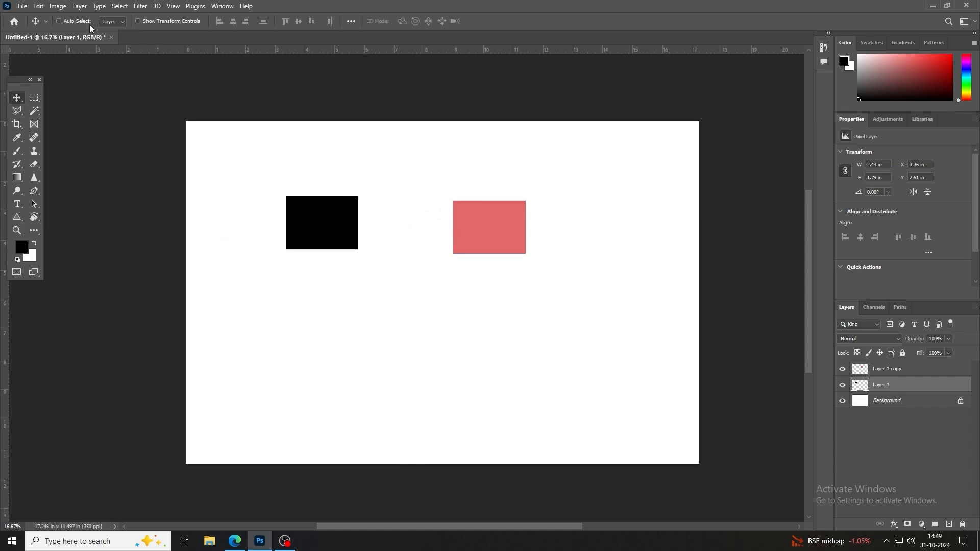
Turn on Auto-Select for layers and move both rectangles side by side, black at about X 2.28 in and red at about X 5.06 in.
{"action": "left_click", "coordinate": [58, 22]}
{"action": "left_click_drag", "start_coordinate": [328, 236], "coordinate": [305, 219]}
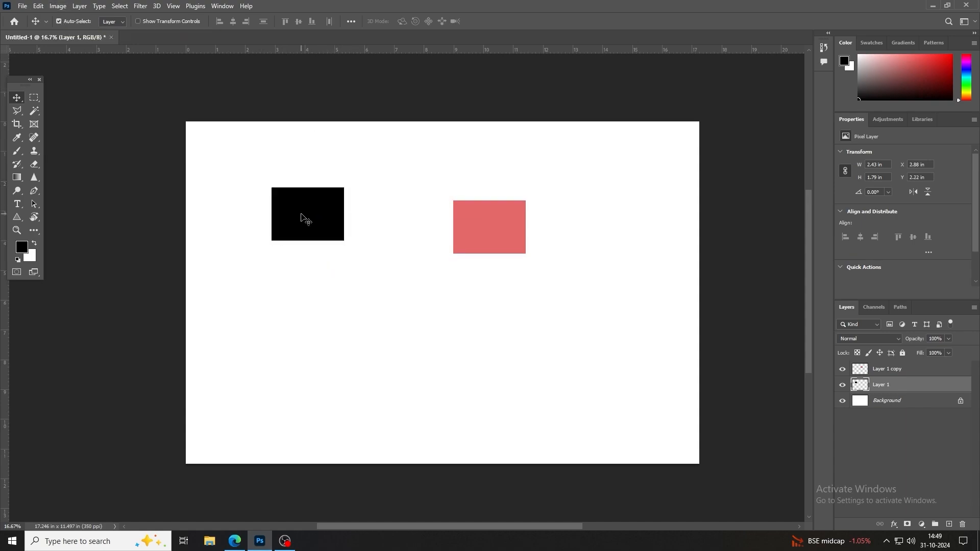
{"action": "left_click_drag", "start_coordinate": [474, 226], "coordinate": [300, 297]}
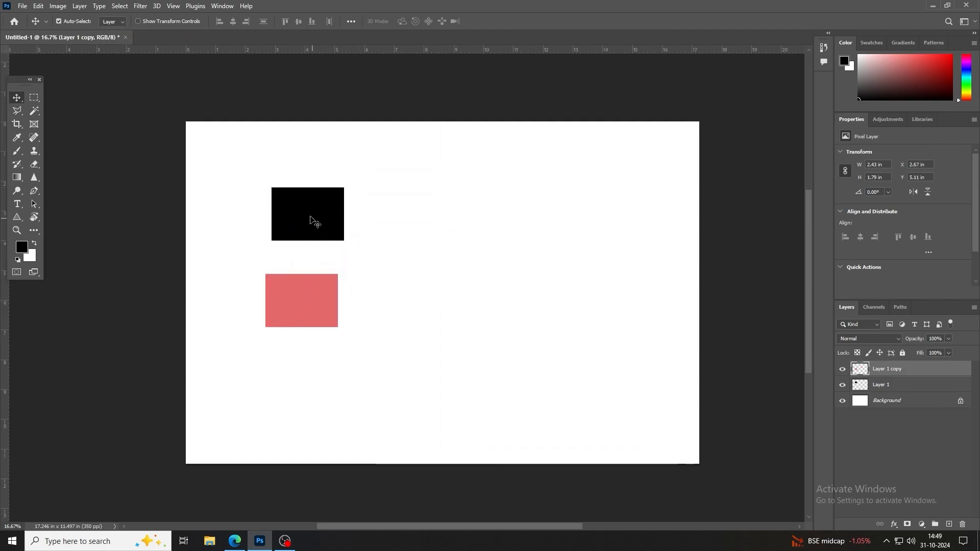
{"action": "left_click_drag", "start_coordinate": [311, 220], "coordinate": [350, 220]}
{"action": "left_click_drag", "start_coordinate": [334, 275], "coordinate": [470, 222]}
{"action": "left_click", "coordinate": [327, 214]}
{"action": "left_click_drag", "start_coordinate": [361, 221], "coordinate": [304, 300]}
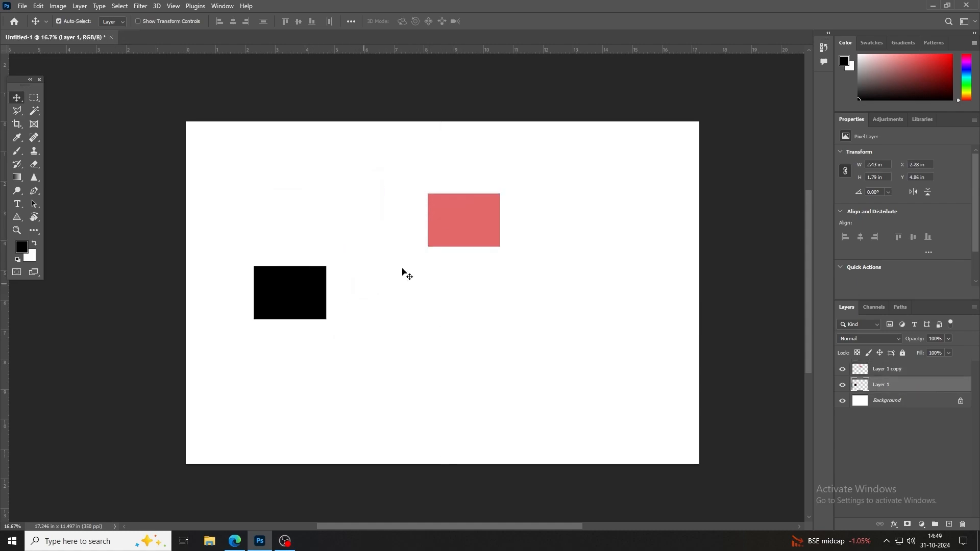
{"action": "left_click_drag", "start_coordinate": [462, 217], "coordinate": [369, 287]}
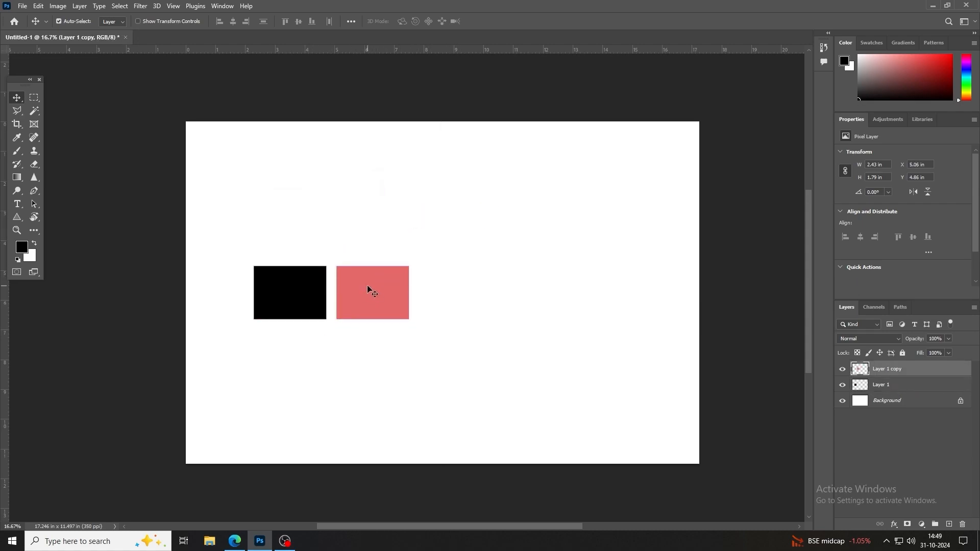
Show the transform controls and scale the red rectangle proportionally to about 137%.
{"action": "left_click", "coordinate": [138, 22]}
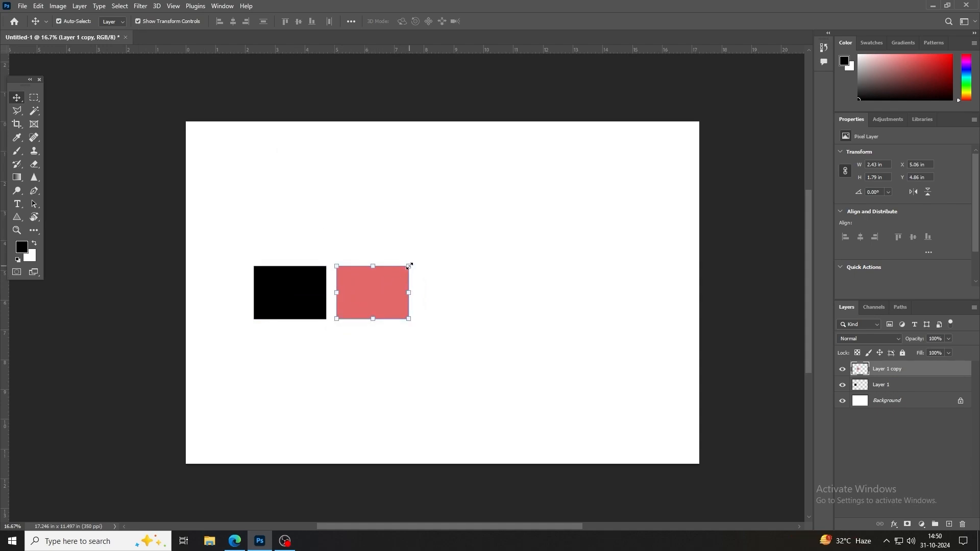
{"action": "left_click_drag", "start_coordinate": [409, 266], "coordinate": [431, 240]}
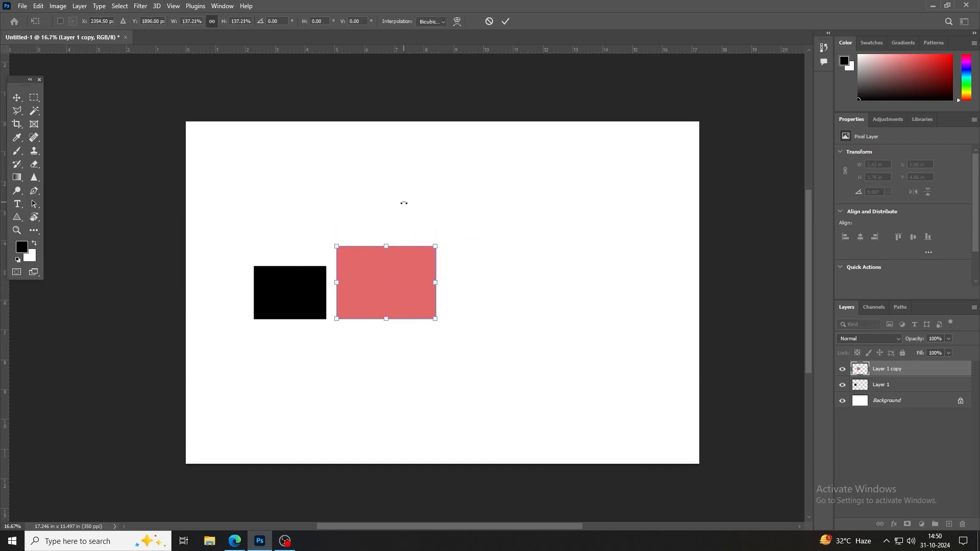
{"action": "key", "text": "Return"}
Scale the black rectangle proportionally to about 191% and move it to about X 1.7 in, Y 1.76 in.
{"action": "left_click", "coordinate": [301, 298]}
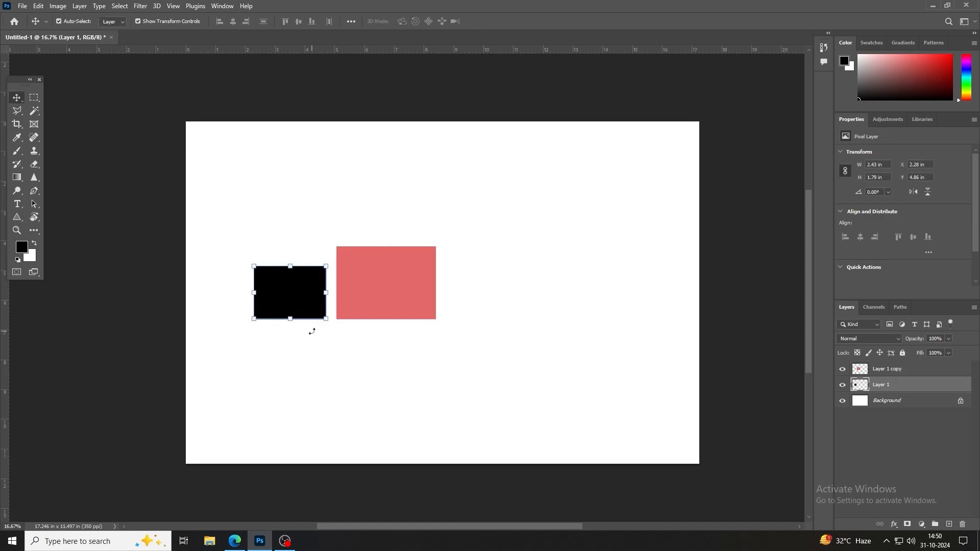
{"action": "left_click_drag", "start_coordinate": [292, 321], "coordinate": [290, 365]}
{"action": "mouse_move", "coordinate": [295, 265]}
{"action": "left_mouse_down"}
{"action": "mouse_move", "coordinate": [295, 210]}
{"action": "mouse_move", "coordinate": [290, 263]}
{"action": "left_mouse_up"}
{"action": "left_click_drag", "start_coordinate": [280, 313], "coordinate": [296, 222]}
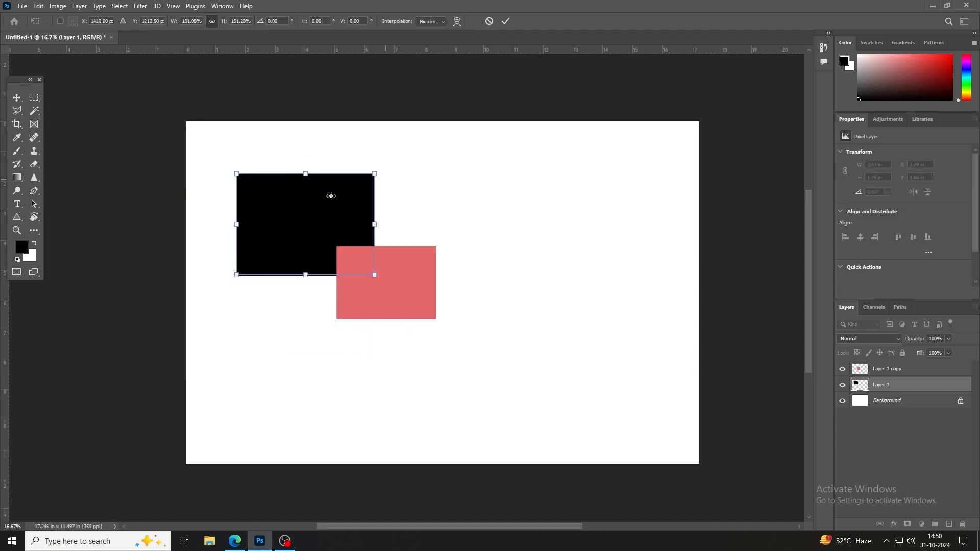
{"action": "key", "text": "Return"}
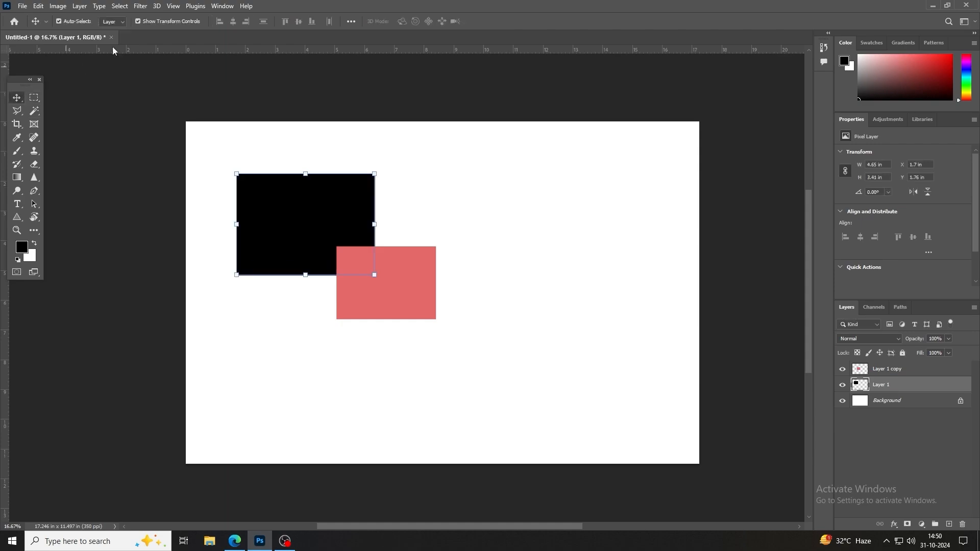
Hide the transform controls and turn off Auto-Select for the Move tool.
{"action": "left_click", "coordinate": [138, 21]}
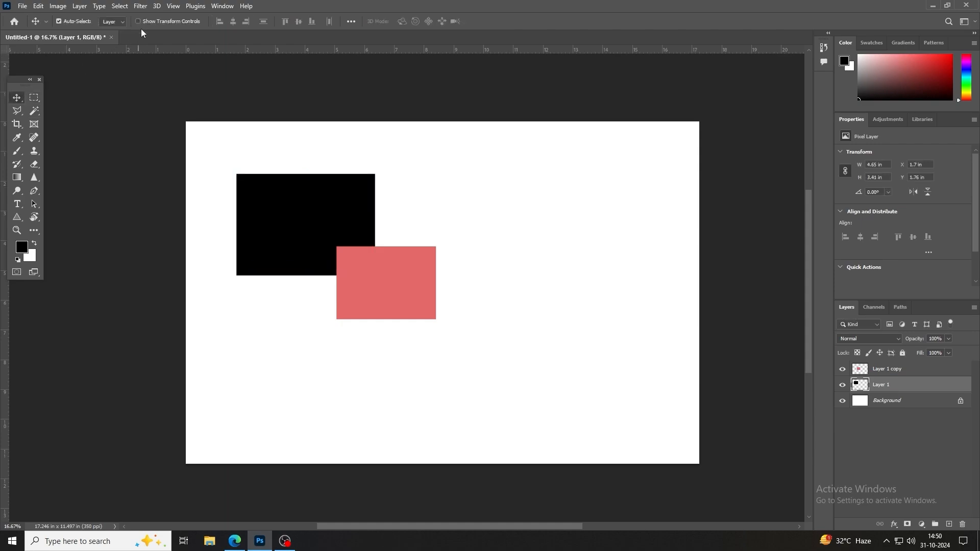
{"action": "left_click", "coordinate": [63, 22]}
Select a one-pixel column at about X 11.93 in with the Single Column Marquee tool.
{"action": "left_click", "coordinate": [34, 99]}
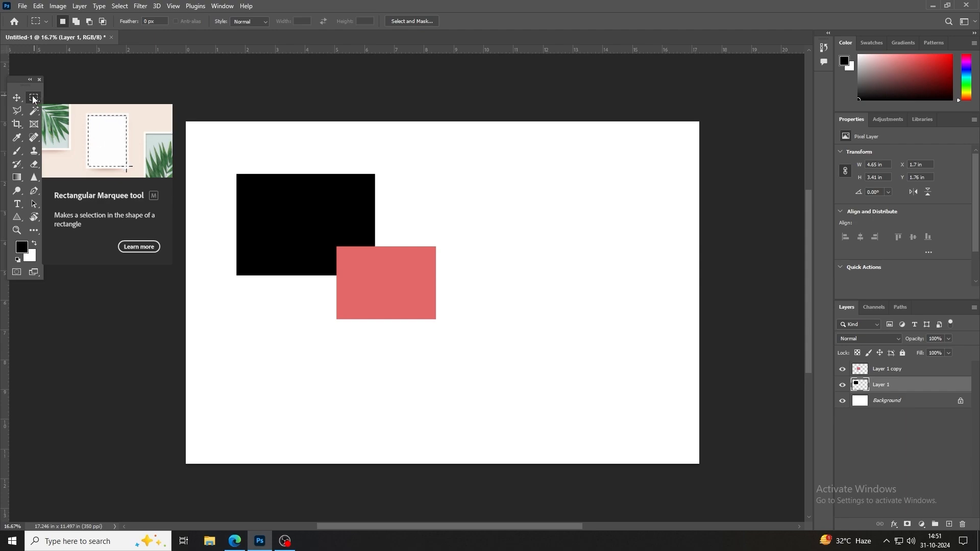
{"action": "right_click", "coordinate": [32, 97]}
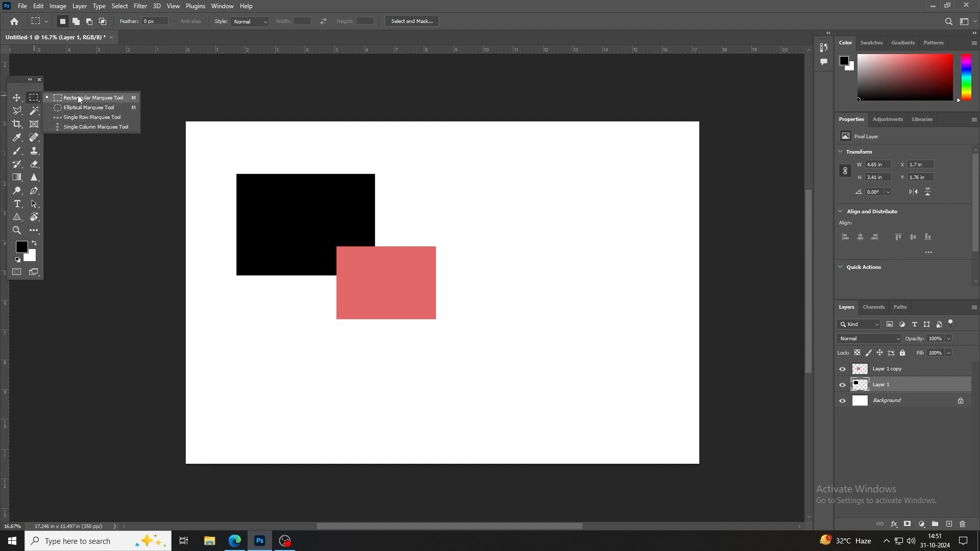
{"action": "left_click", "coordinate": [85, 129]}
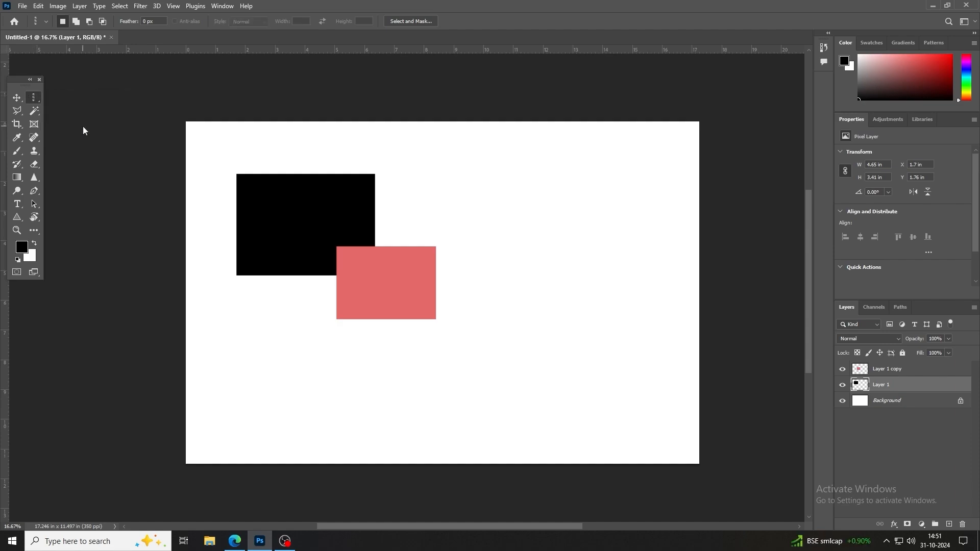
{"action": "left_click", "coordinate": [582, 166]}
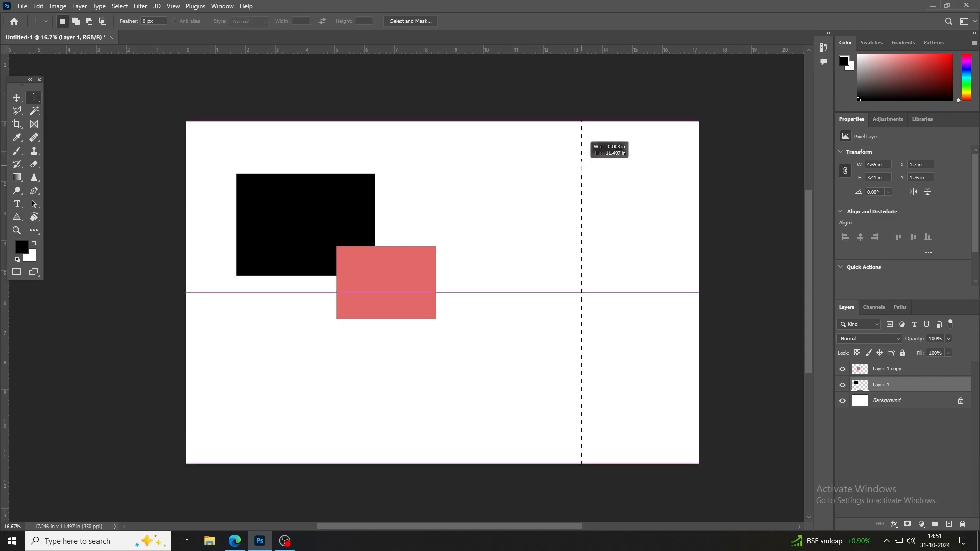
{"action": "left_click_drag", "start_coordinate": [582, 166], "coordinate": [542, 192]}
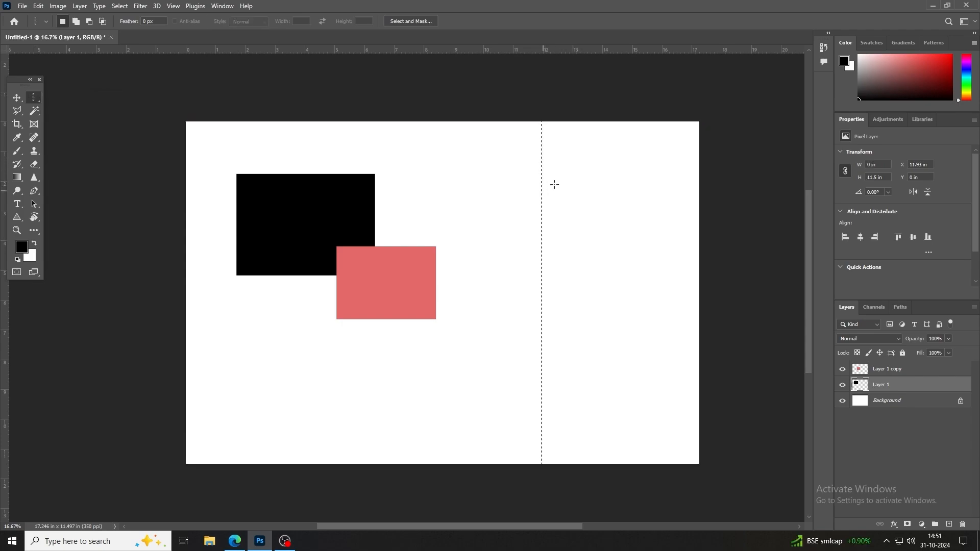
Fill the one-pixel column selection with black on Layer 1.
{"action": "scroll", "coordinate": [541, 212], "scroll_direction": "up", "scroll_amount": 8}
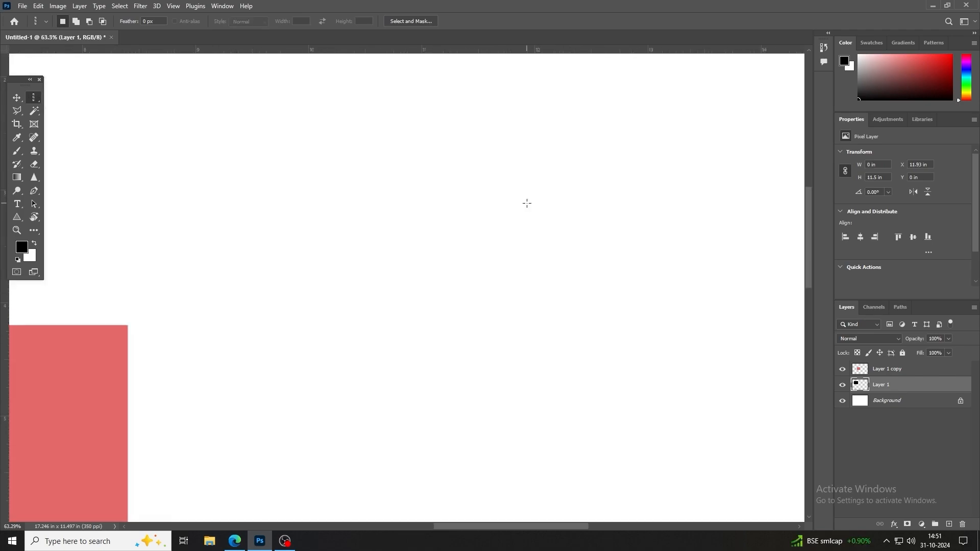
{"action": "scroll", "coordinate": [527, 238], "scroll_direction": "up", "scroll_amount": 12}
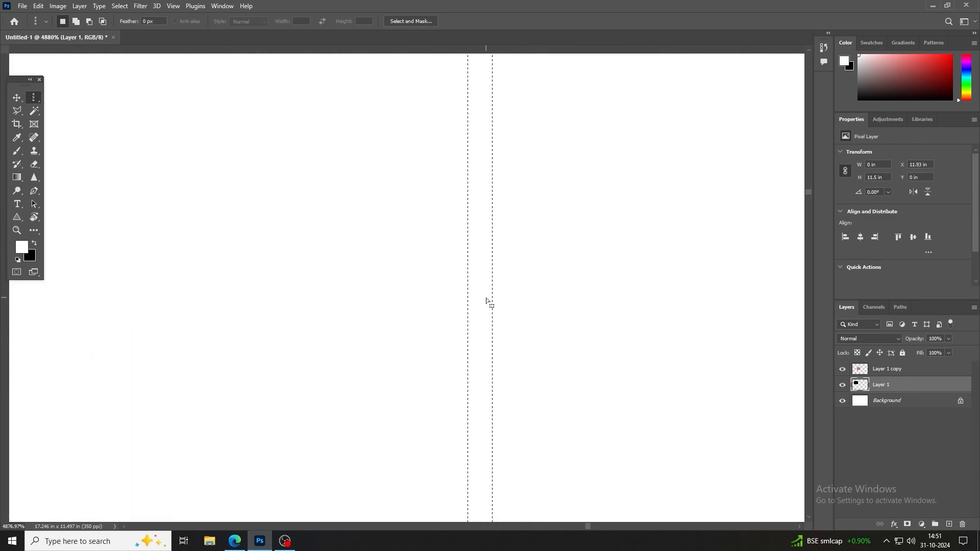
{"action": "key", "text": "alt+BackSpace"}
{"action": "key", "text": "x"}
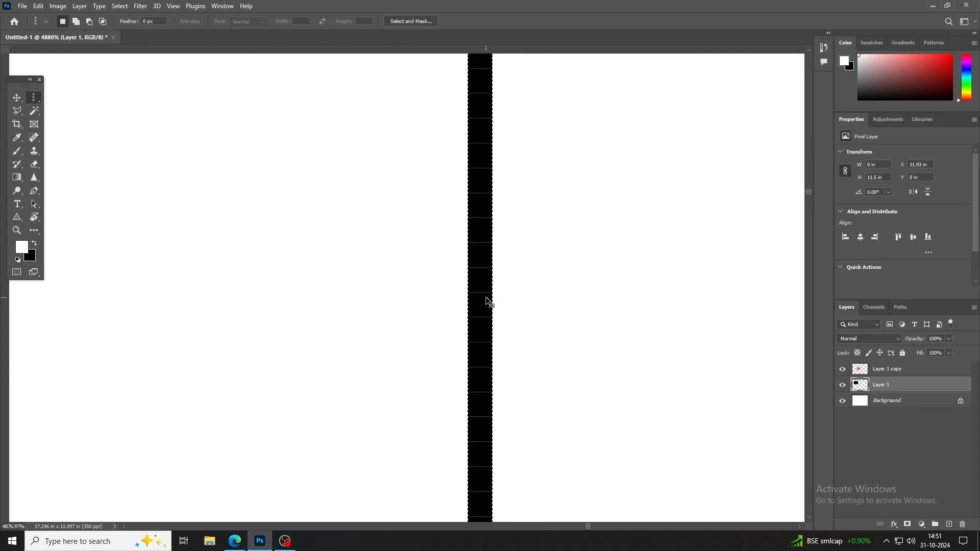
{"action": "key", "text": "ctrl+0"}
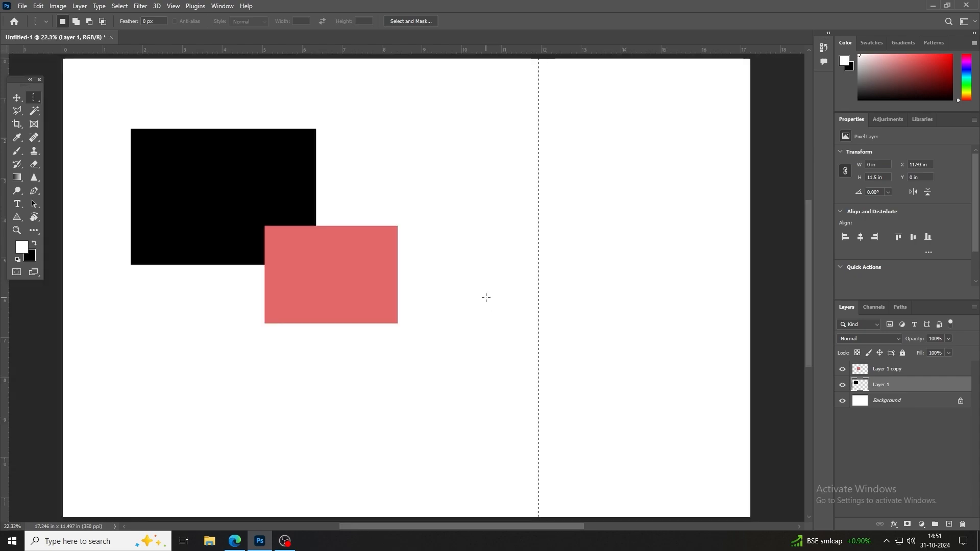
{"action": "scroll", "coordinate": [552, 281], "scroll_direction": "up", "scroll_amount": 1}
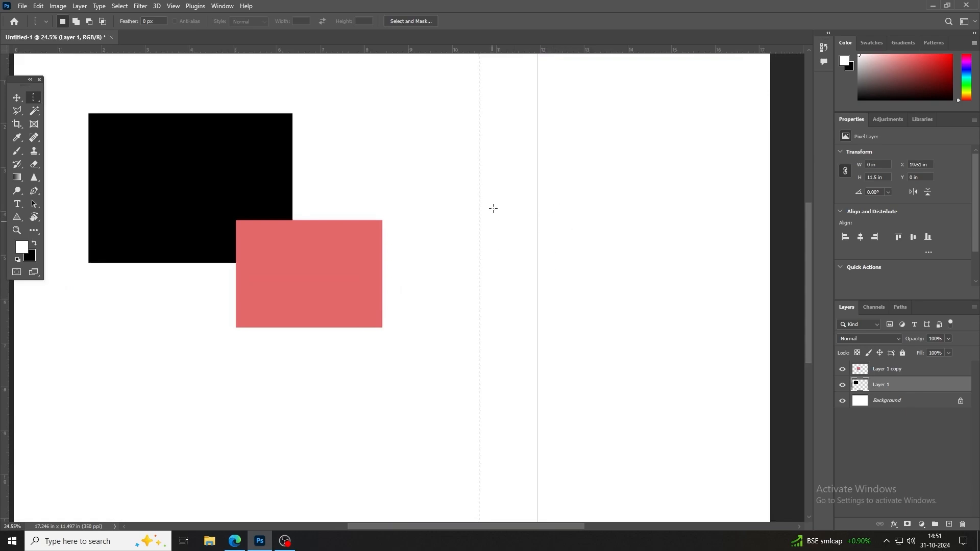
{"action": "left_click", "coordinate": [512, 201]}
{"action": "scroll", "coordinate": [547, 250], "scroll_direction": "up", "scroll_amount": 20}
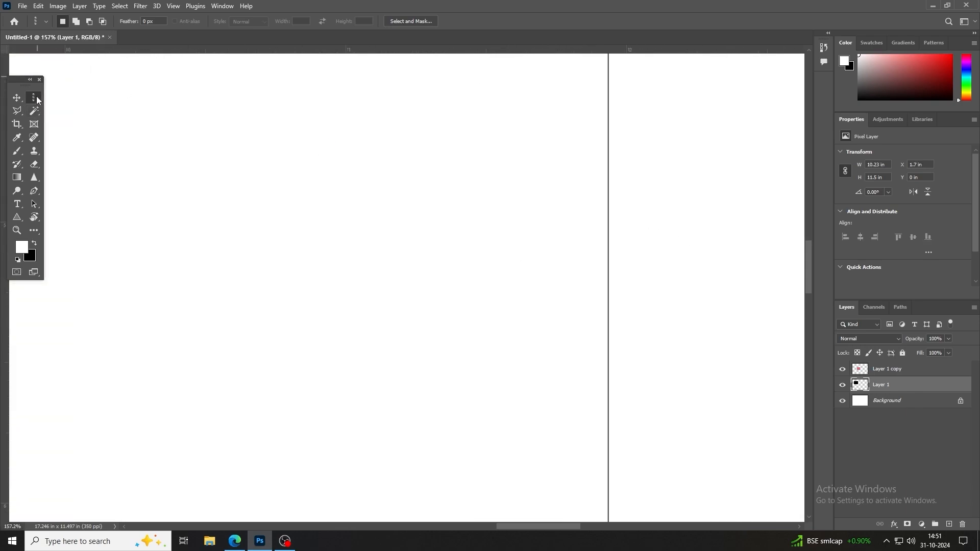
Add a second black one-pixel column line at about X 10.35 in with the Single Column Marquee tool.
{"action": "right_click", "coordinate": [37, 99]}
{"action": "left_click", "coordinate": [97, 124]}
{"action": "scroll", "coordinate": [320, 207], "scroll_direction": "down", "scroll_amount": 7}
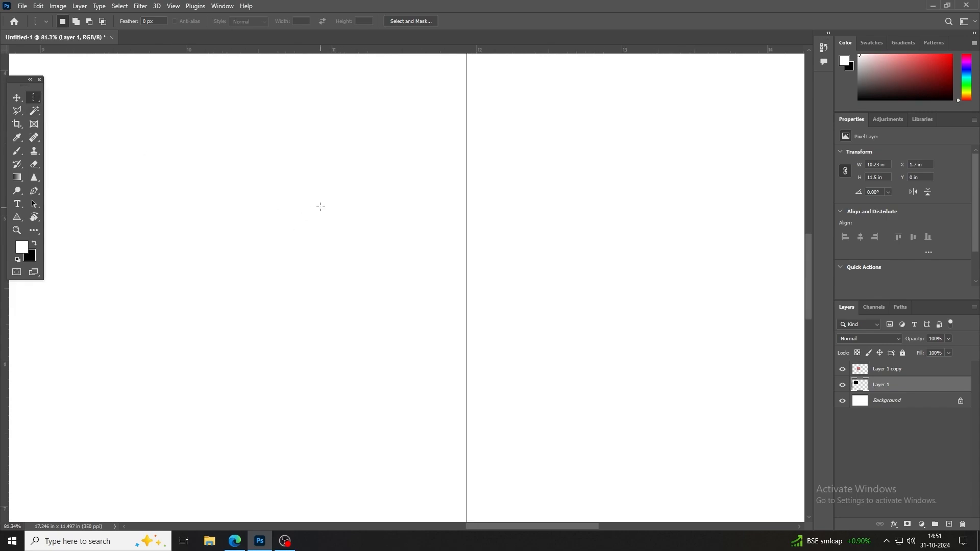
{"action": "scroll", "coordinate": [320, 207], "scroll_direction": "down", "scroll_amount": 4}
{"action": "left_click", "coordinate": [303, 182]}
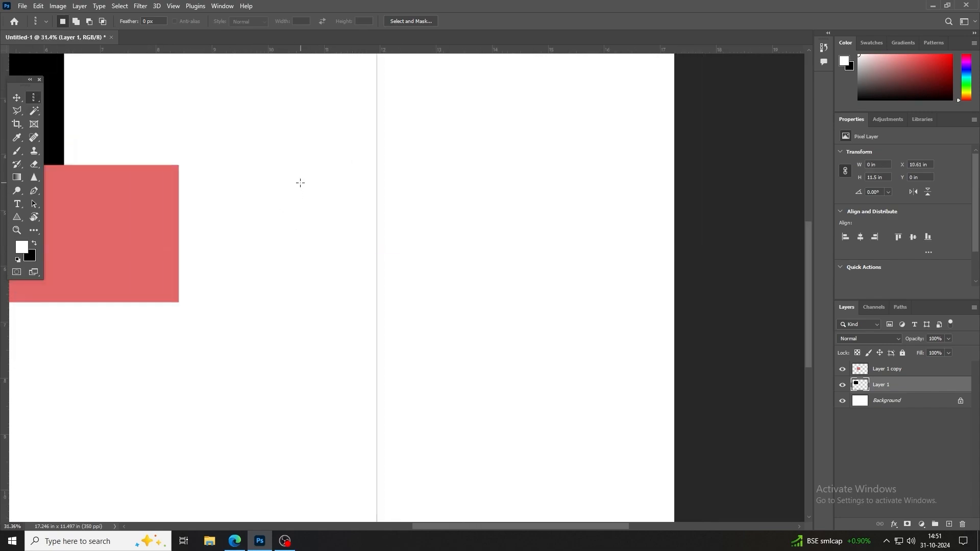
{"action": "left_click_drag", "start_coordinate": [300, 183], "coordinate": [287, 201]}
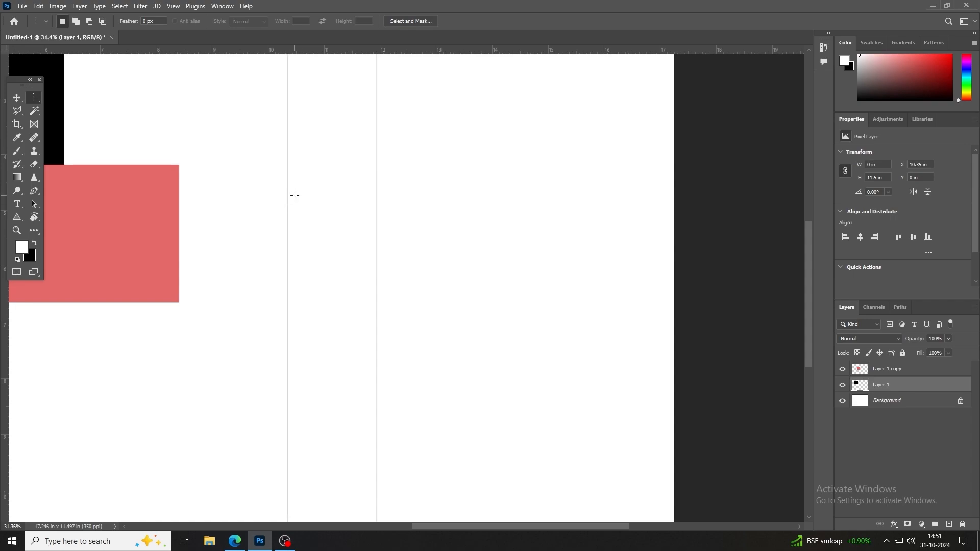
Add four more black one-pixel column lines between about X 10.19 in and 10.78 in, and switch to the Single Row Marquee tool.
{"action": "scroll", "coordinate": [294, 196], "scroll_direction": "up", "scroll_amount": 5}
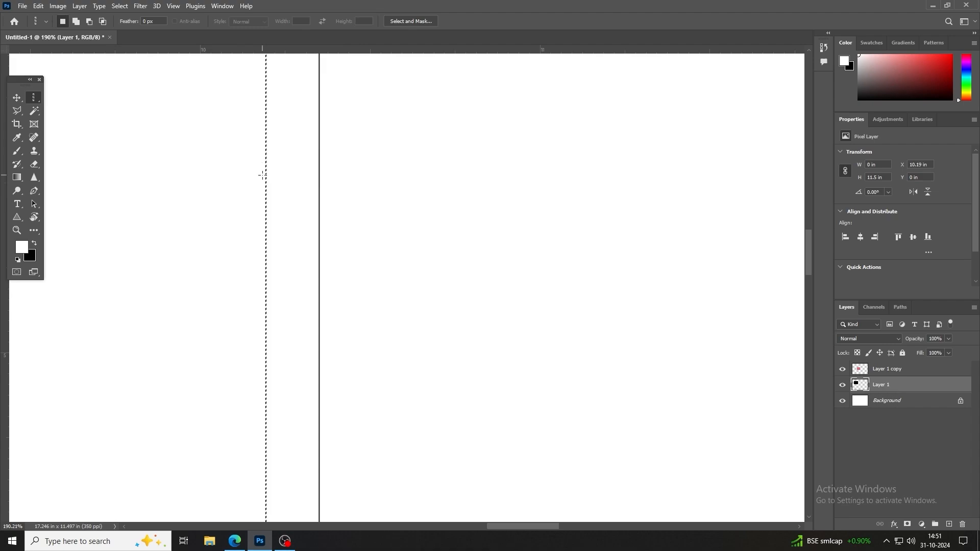
{"action": "key", "text": "ctrl+BackSpace"}
{"action": "left_click", "coordinate": [360, 179]}
{"action": "key", "text": "ctrl+BackSpace"}
{"action": "left_click", "coordinate": [409, 176]}
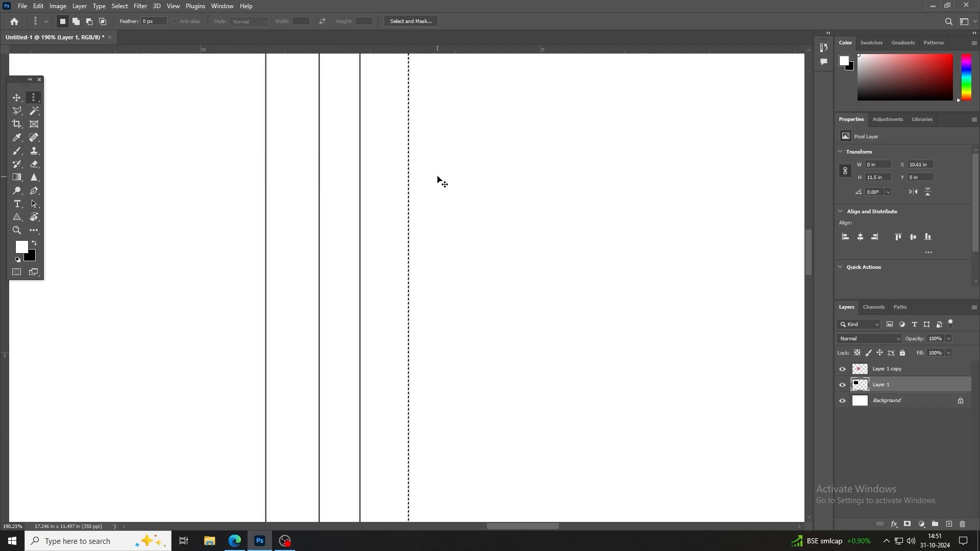
{"action": "key", "text": "ctrl+BackSpace"}
{"action": "left_click", "coordinate": [464, 176]}
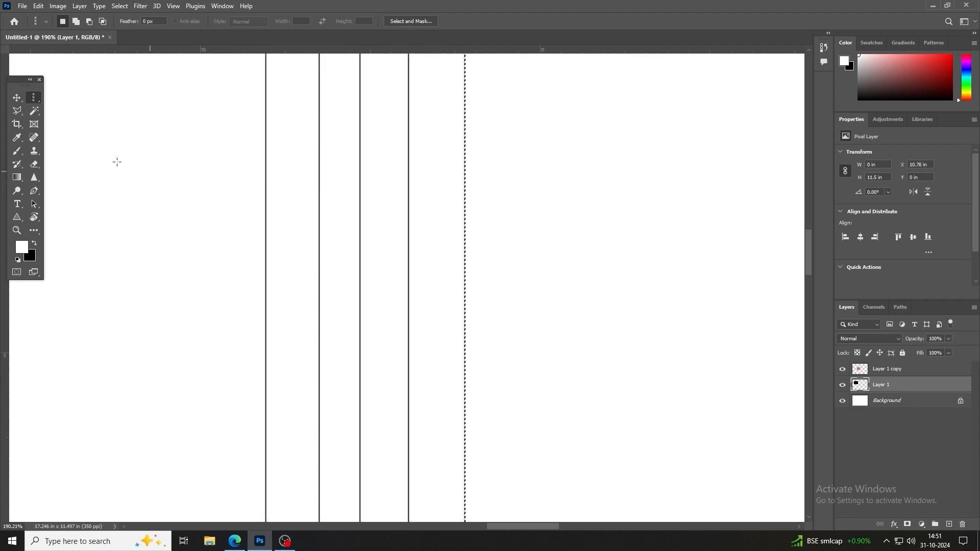
{"action": "right_click", "coordinate": [34, 97]}
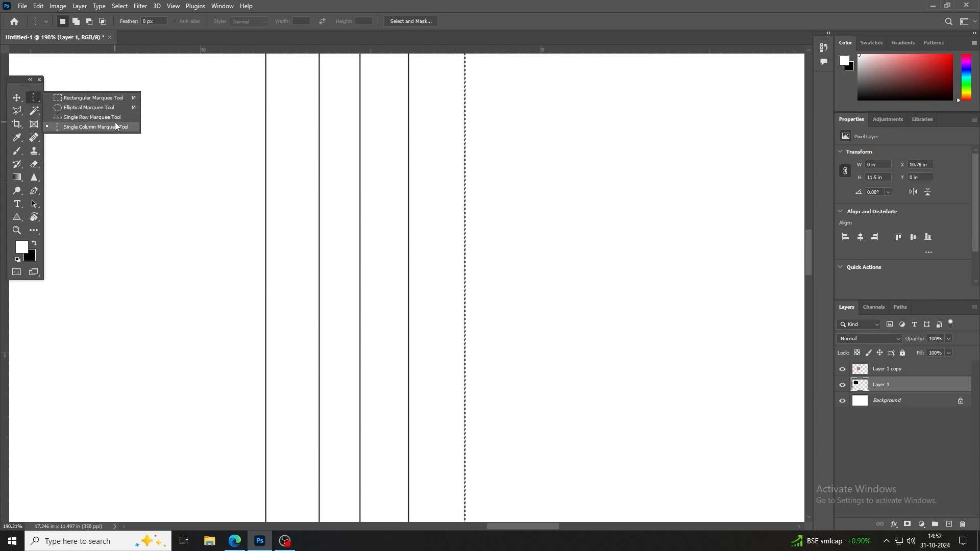
{"action": "left_click", "coordinate": [98, 117]}
{"action": "key", "text": "ctrl+BackSpace"}
Add six black one-pixel row lines across the canvas from about Y 4.47 in to Y 5.05 in.
{"action": "left_click", "coordinate": [204, 173]}
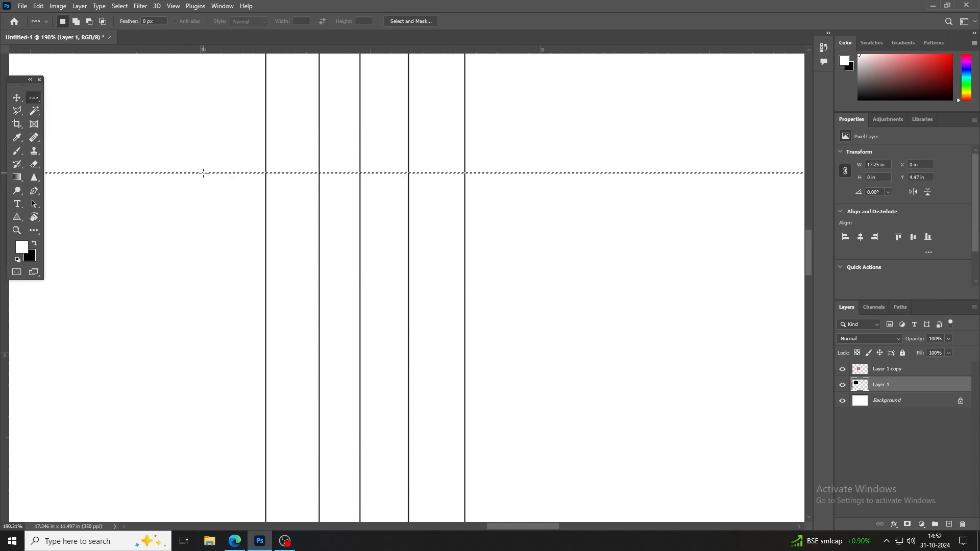
{"action": "key", "text": "ctrl+BackSpace"}
{"action": "left_click", "coordinate": [212, 228]}
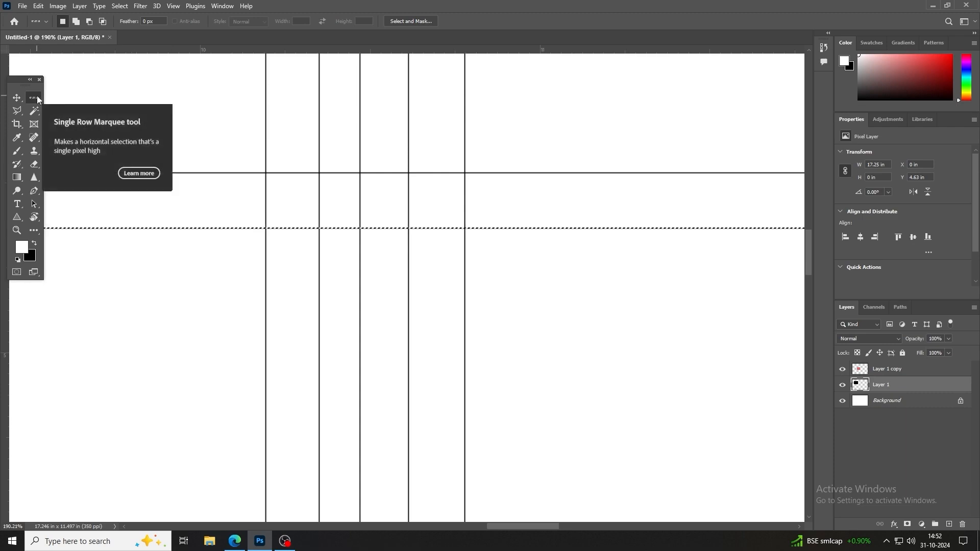
{"action": "key", "text": "ctrl+BackSpace"}
{"action": "left_click", "coordinate": [217, 272]}
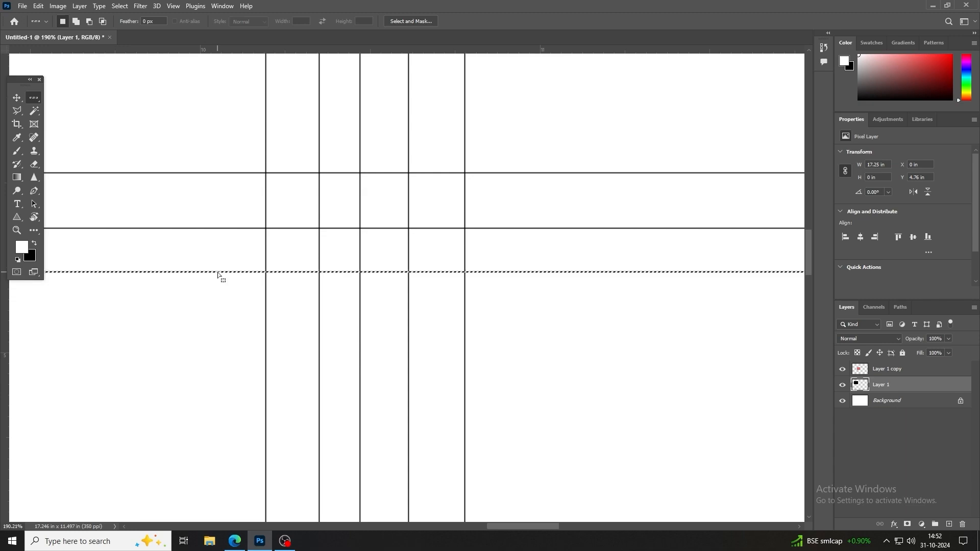
{"action": "key", "text": "ctrl+BackSpace"}
{"action": "left_click", "coordinate": [226, 299]}
{"action": "key", "text": "ctrl+BackSpace"}
{"action": "left_click", "coordinate": [226, 333]}
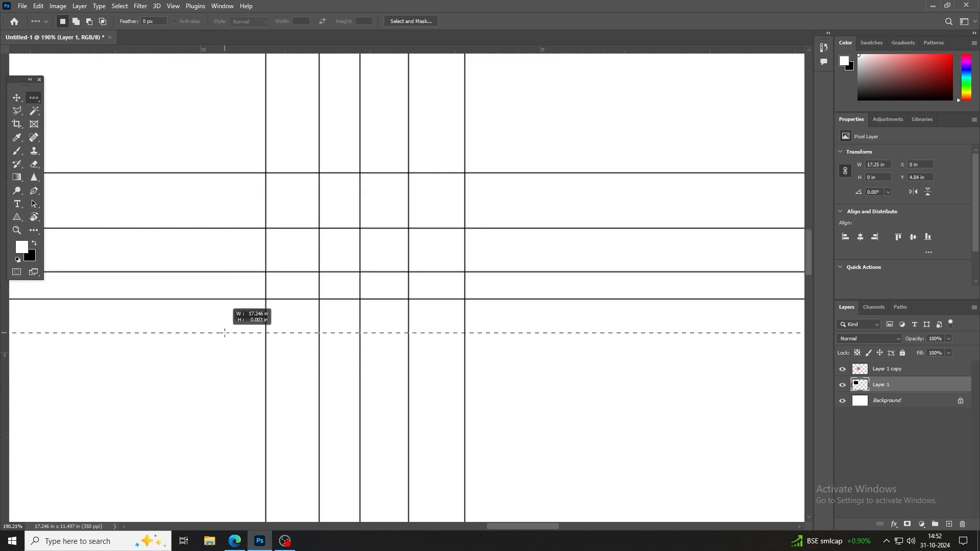
{"action": "key", "text": "ctrl+BackSpace"}
{"action": "left_click", "coordinate": [239, 369]}
Make an elliptical selection about 5.06 by 5 in at X 7.85 in, Y 1.13 in, and fill it with black.
{"action": "scroll", "coordinate": [263, 317], "scroll_direction": "down", "scroll_amount": 10}
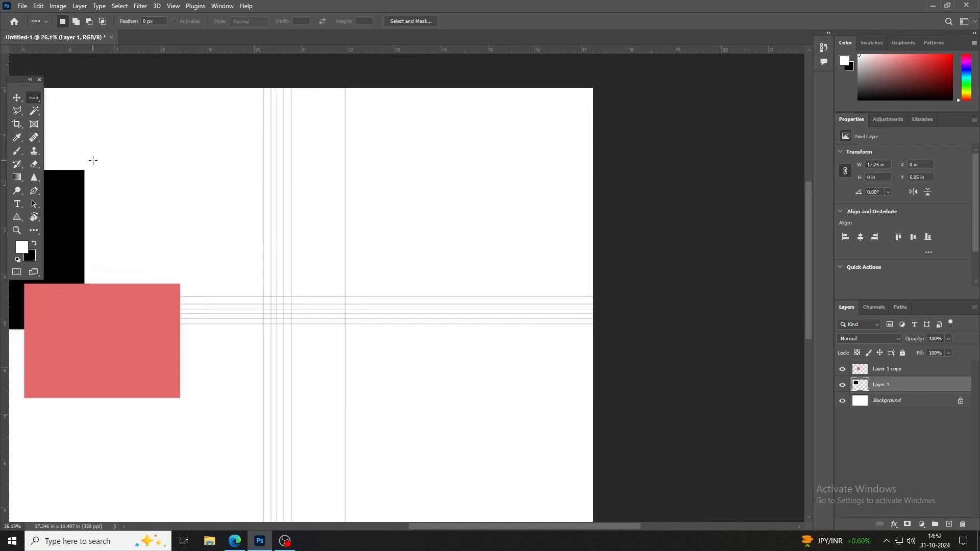
{"action": "right_click", "coordinate": [33, 100]}
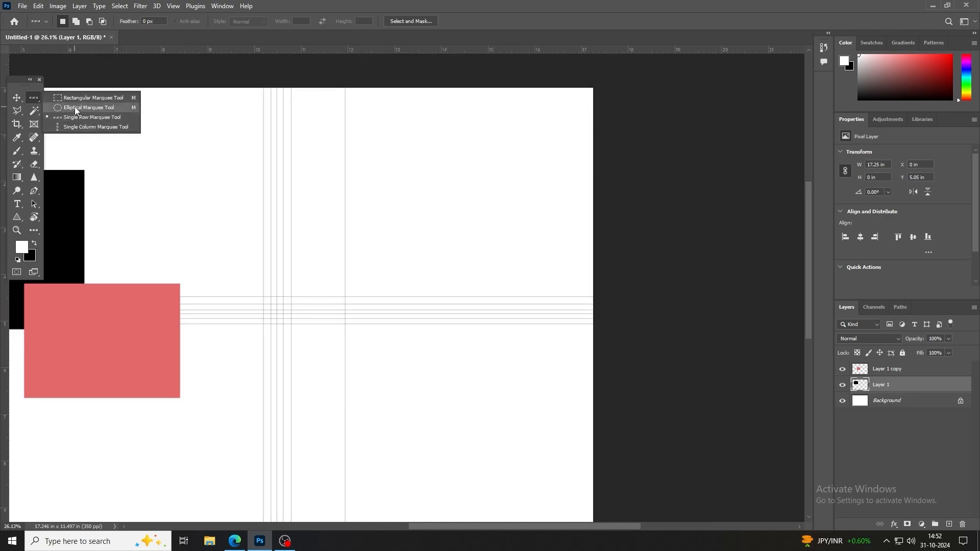
{"action": "left_click", "coordinate": [74, 108]}
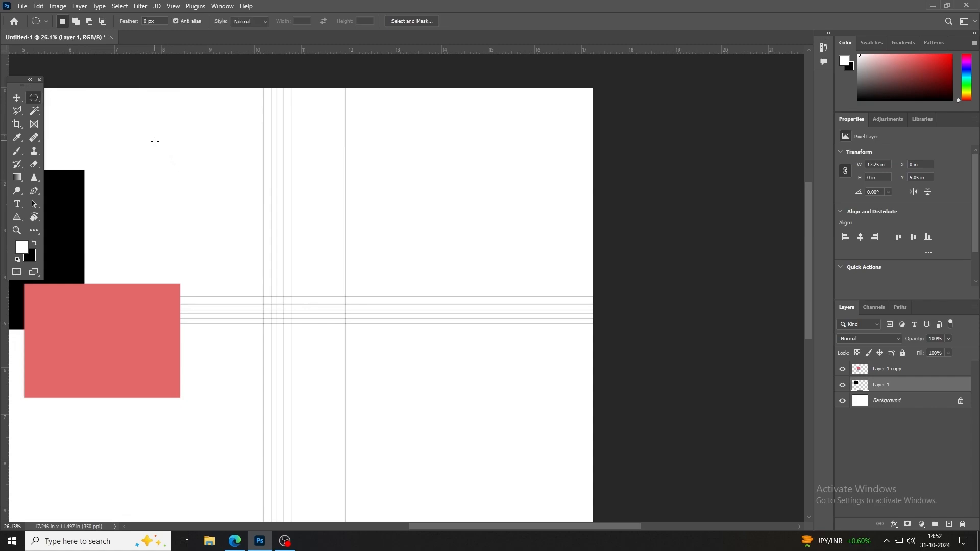
{"action": "left_click_drag", "start_coordinate": [154, 141], "coordinate": [391, 373]}
{"action": "left_click_drag", "start_coordinate": [259, 276], "coordinate": [400, 291]}
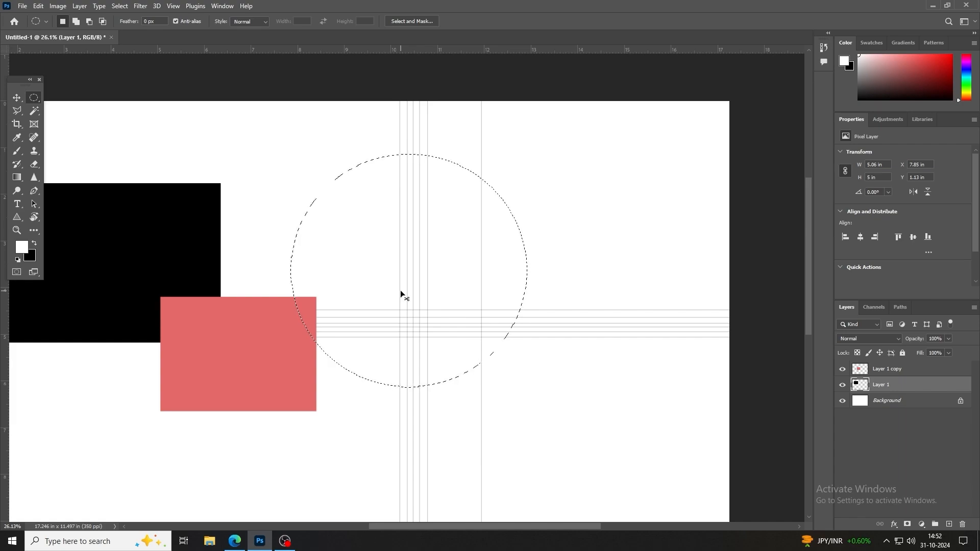
{"action": "key", "text": "ctrl+BackSpace"}
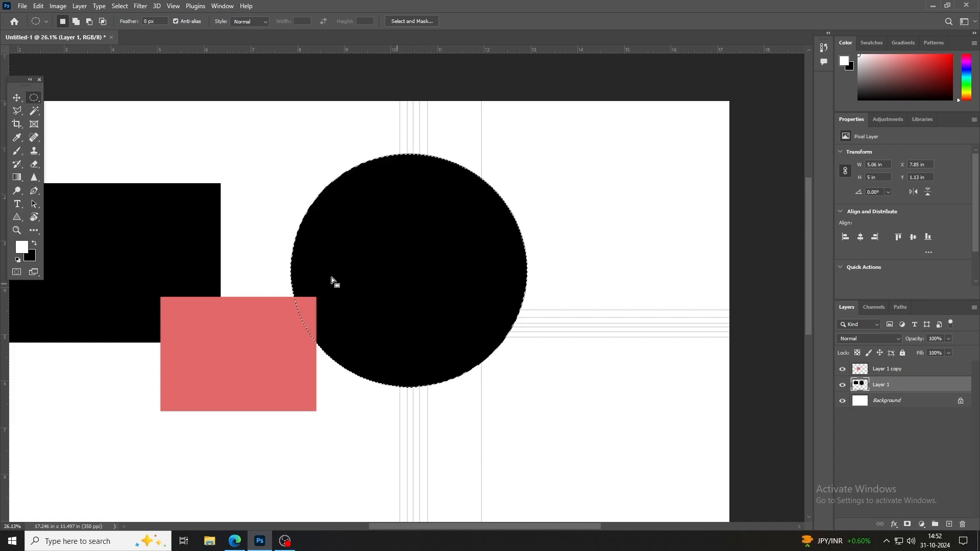
Set the background color to a fully saturated bright orange.
{"action": "left_click", "coordinate": [32, 260]}
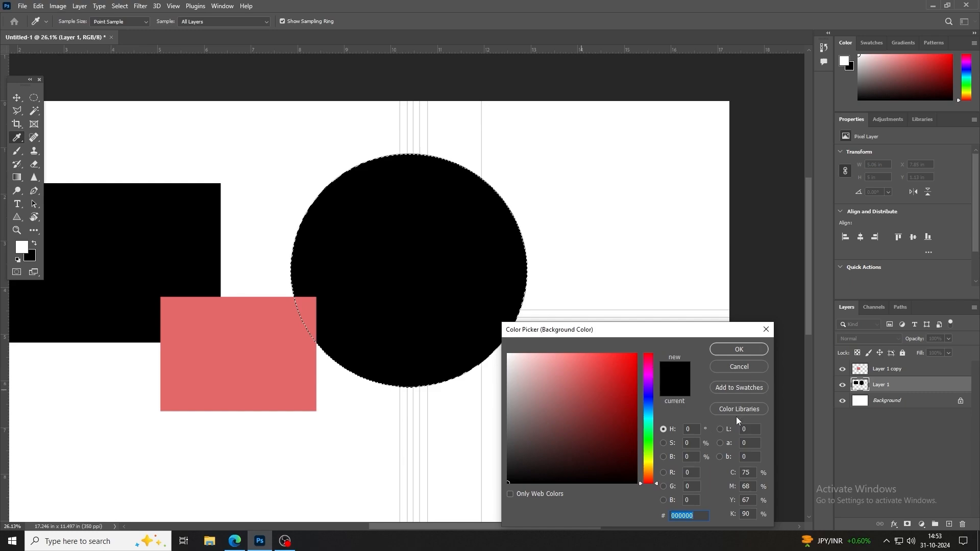
{"action": "left_click", "coordinate": [739, 350]}
{"action": "left_click", "coordinate": [31, 258]}
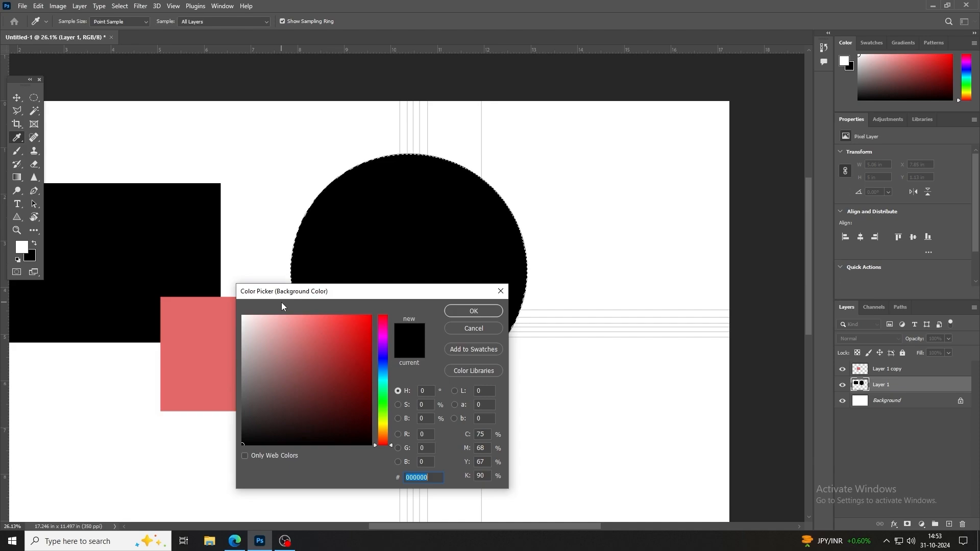
{"action": "left_click", "coordinate": [382, 432]}
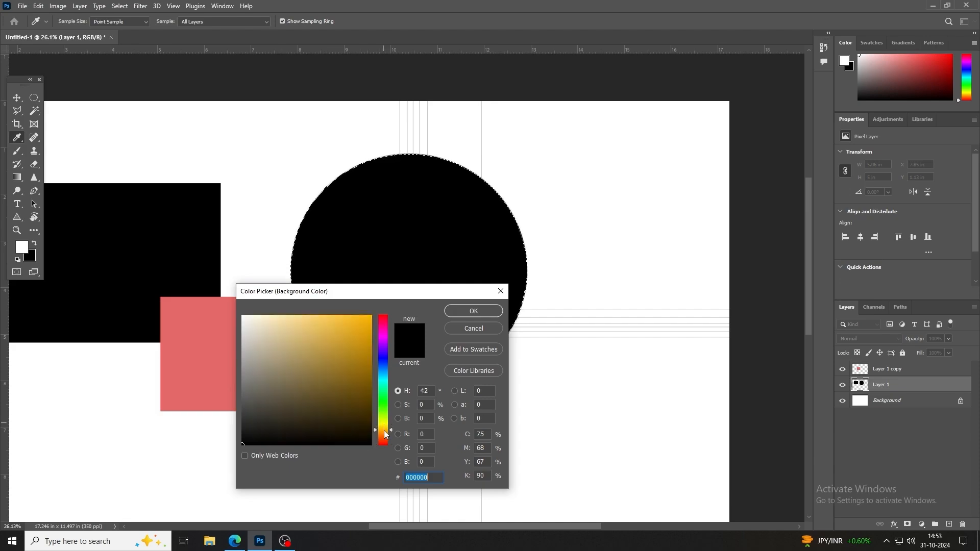
{"action": "left_click", "coordinate": [341, 400]}
{"action": "left_click", "coordinate": [371, 315]}
{"action": "left_click", "coordinate": [486, 311]}
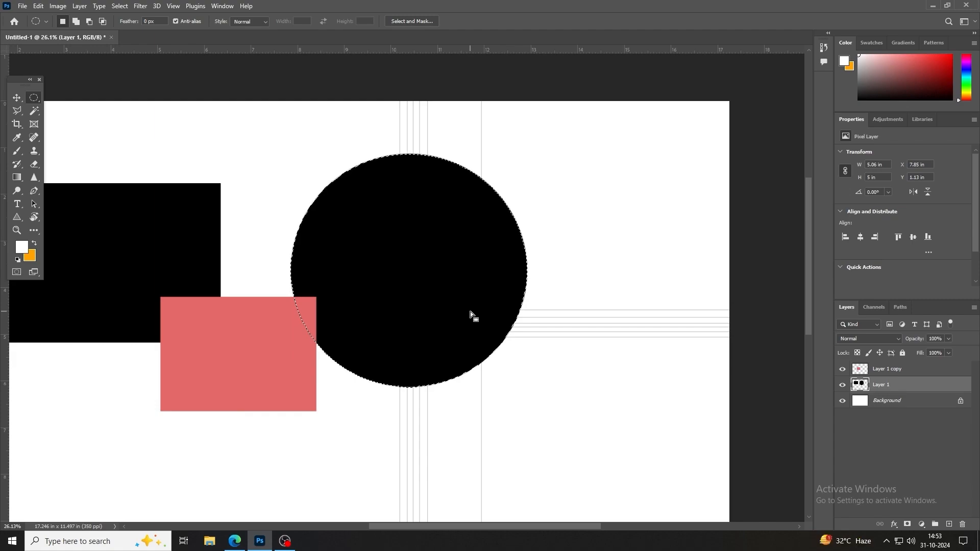
Fill the circular selection with the orange background color, then deselect it and fill all of Layer 1 with the same orange.
{"action": "key", "text": "ctrl+BackSpace"}
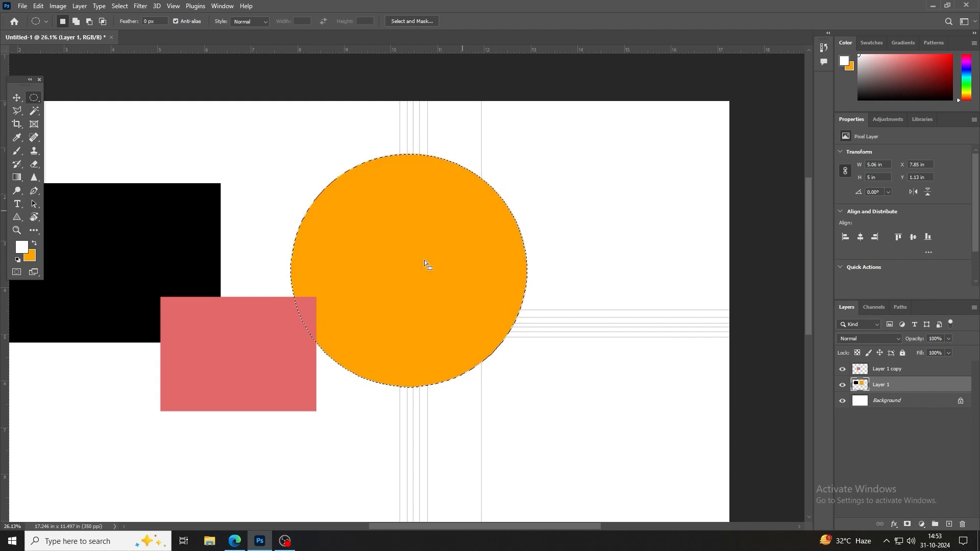
{"action": "scroll", "coordinate": [400, 252], "scroll_direction": "up", "scroll_amount": 1}
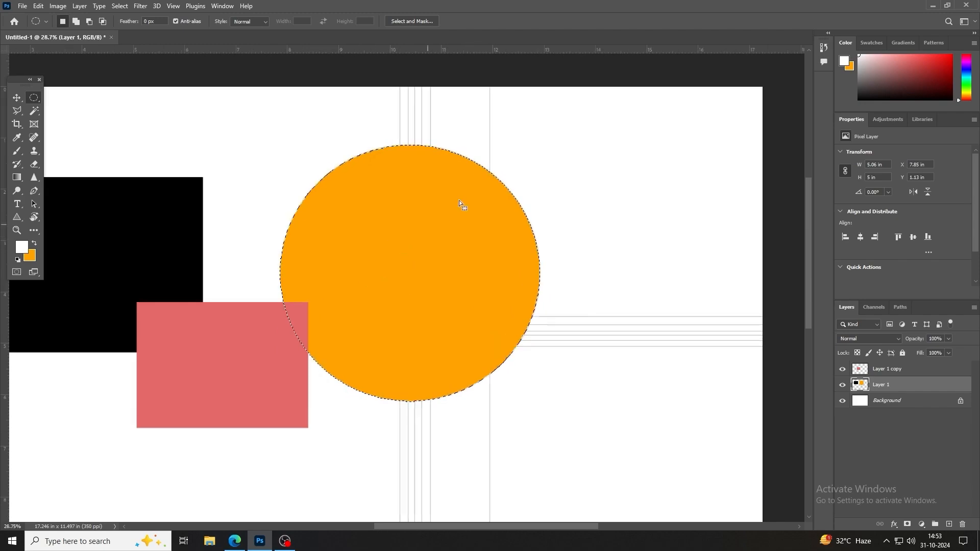
{"action": "scroll", "coordinate": [438, 250], "scroll_direction": "down", "scroll_amount": 4}
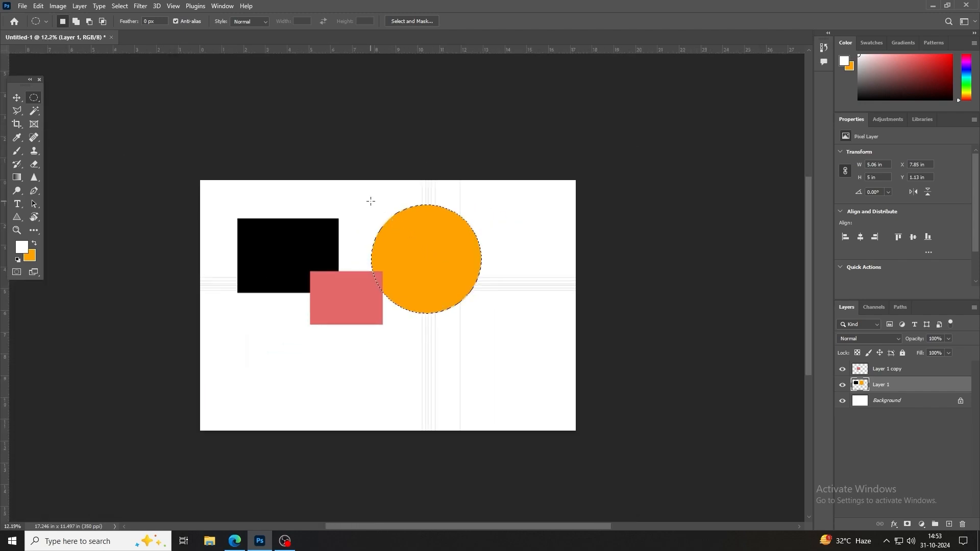
{"action": "left_click", "coordinate": [371, 201]}
{"action": "key", "text": "ctrl+BackSpace"}
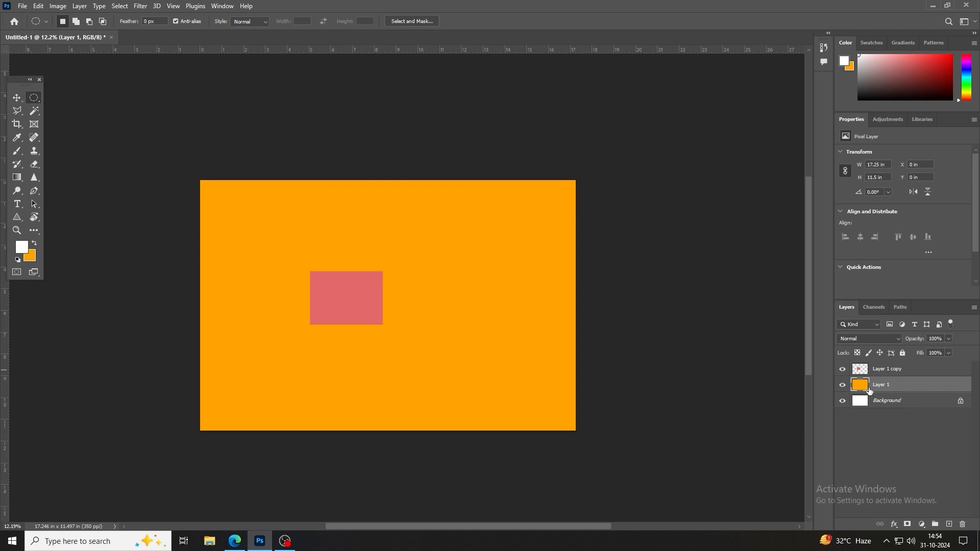
Hide the Layers panel and show it again, and check the list of available panels.
{"action": "key", "text": "F7"}
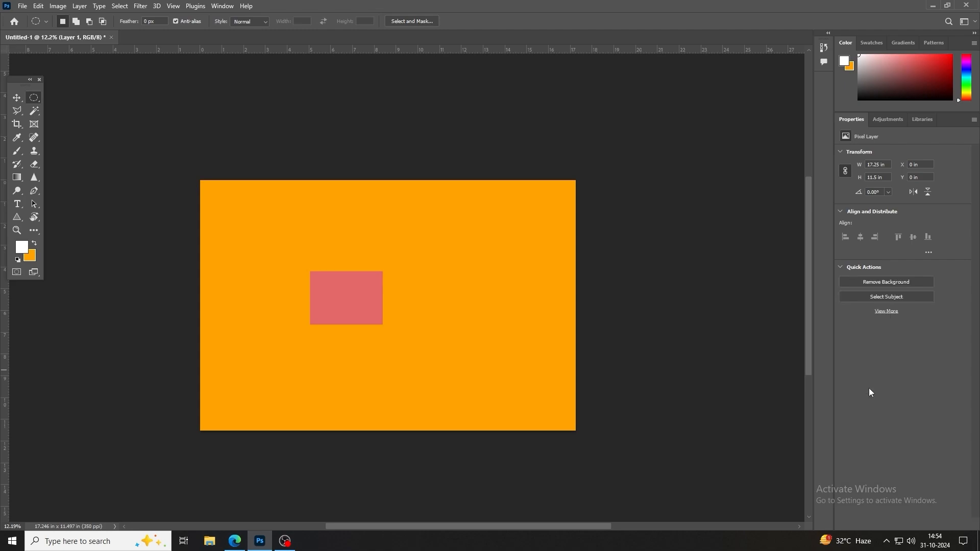
{"action": "key", "text": "F7"}
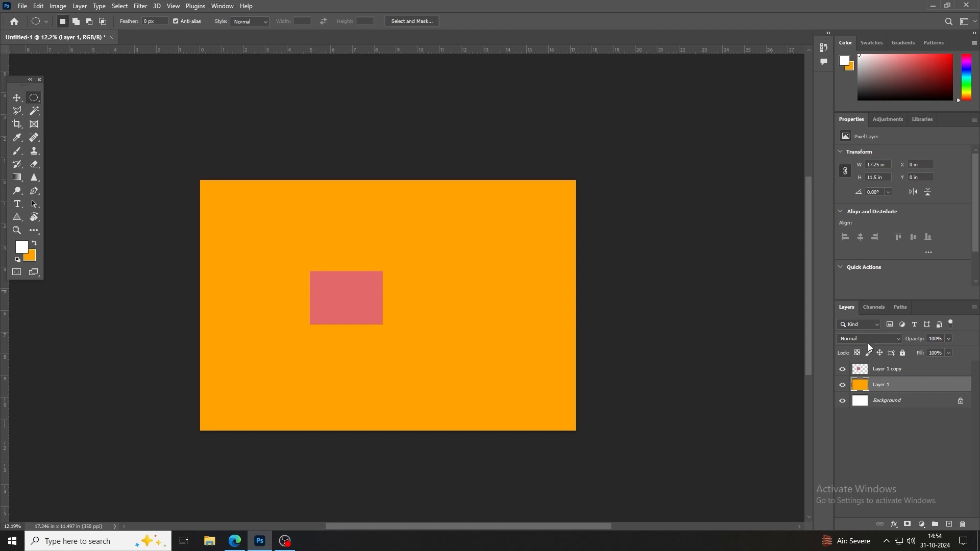
{"action": "left_click", "coordinate": [220, 5]}
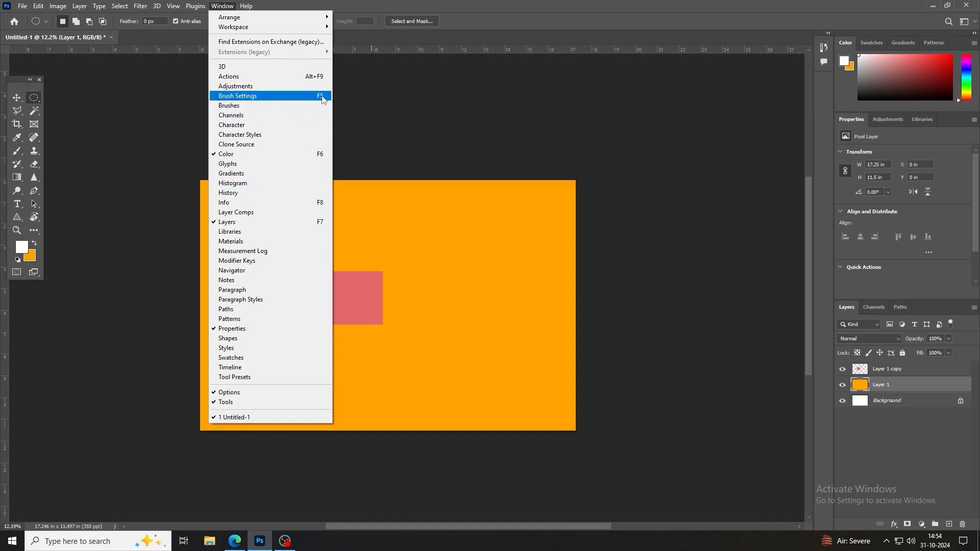
{"action": "left_click", "coordinate": [364, 103]}
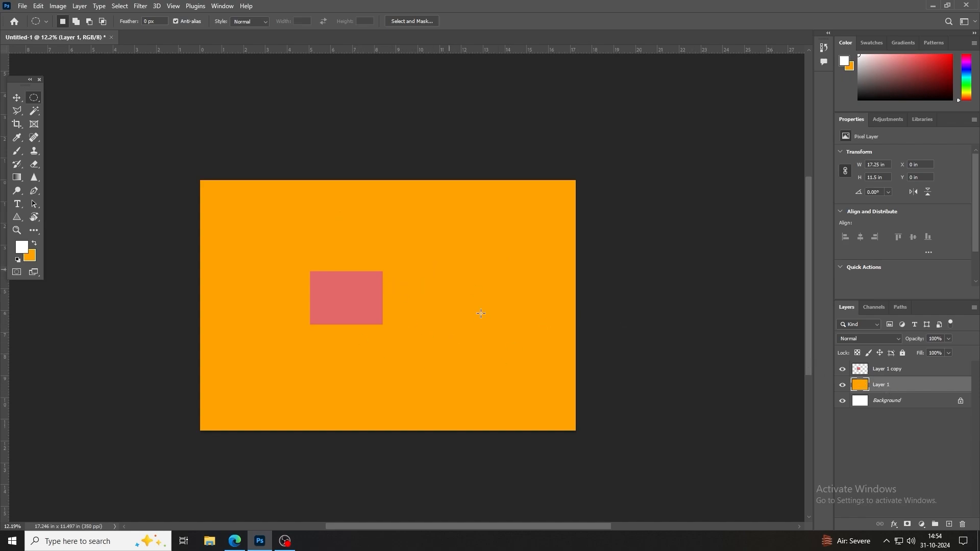
Activate the Layer 1 copy layer and move the pink rectangle to about X 9.25 in, Y 2.48 in.
{"action": "left_click", "coordinate": [17, 98]}
{"action": "right_click", "coordinate": [324, 287]}
{"action": "left_click", "coordinate": [329, 287]}
{"action": "left_click_drag", "start_coordinate": [383, 297], "coordinate": [438, 266]}
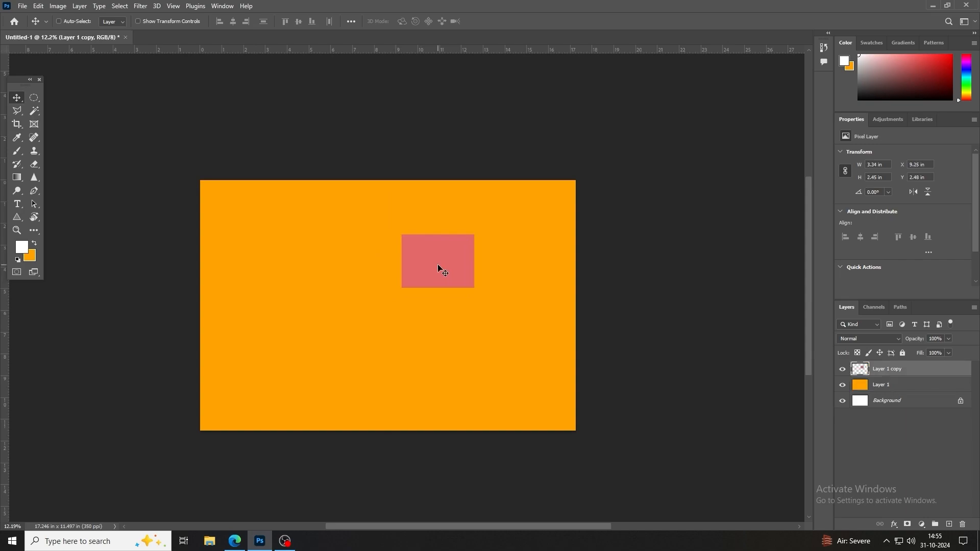
Practise making elliptical selections on the canvas, including one about 8.6 by 7.4 in, and clear each one.
{"action": "left_click", "coordinate": [34, 98]}
{"action": "left_click_drag", "start_coordinate": [334, 240], "coordinate": [526, 426]}
{"action": "left_click", "coordinate": [520, 310]}
{"action": "left_click_drag", "start_coordinate": [280, 247], "coordinate": [466, 408]}
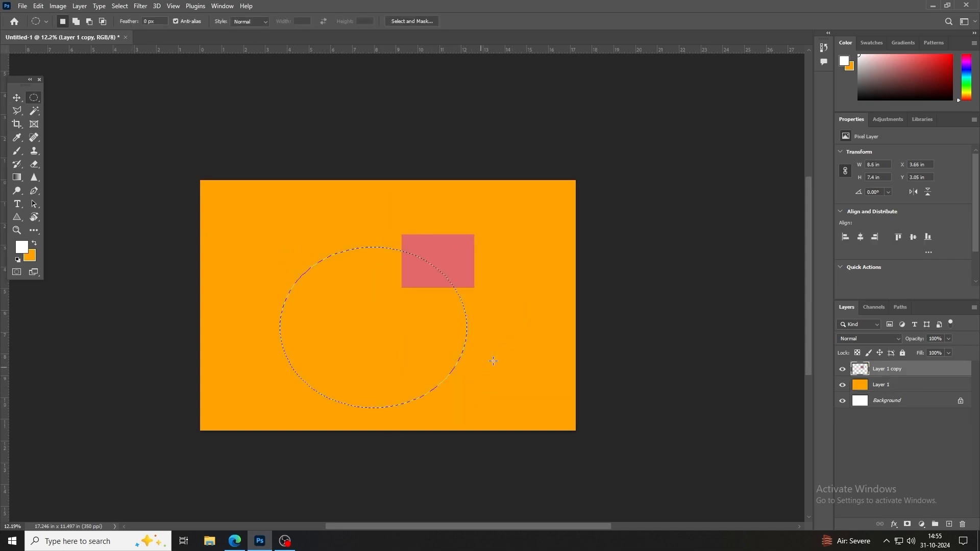
{"action": "left_click", "coordinate": [493, 361]}
{"action": "left_click_drag", "start_coordinate": [308, 259], "coordinate": [466, 375]}
{"action": "left_click", "coordinate": [484, 324]}
Switch to the Rectangular Marquee tool and practise making and clearing rectangular selections on the canvas.
{"action": "right_click", "coordinate": [38, 96]}
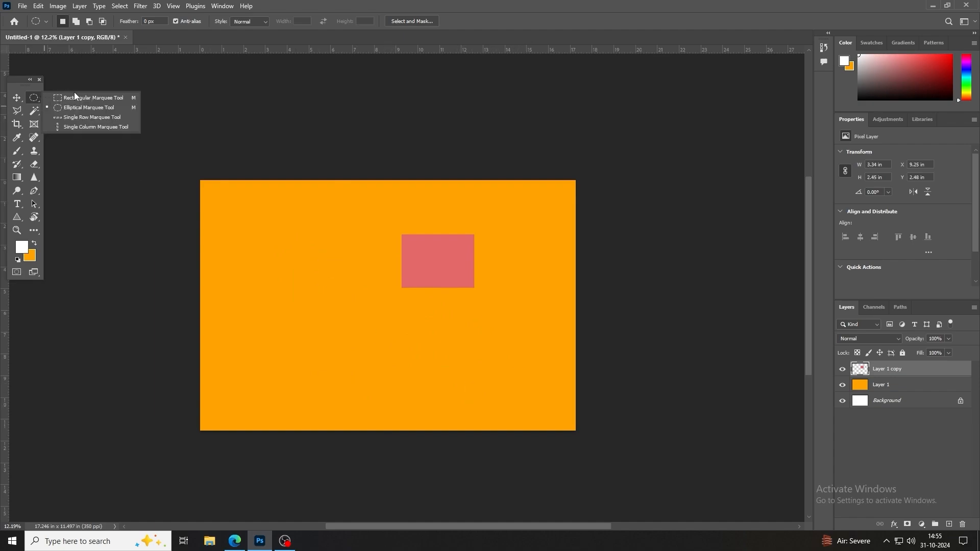
{"action": "left_click", "coordinate": [77, 96]}
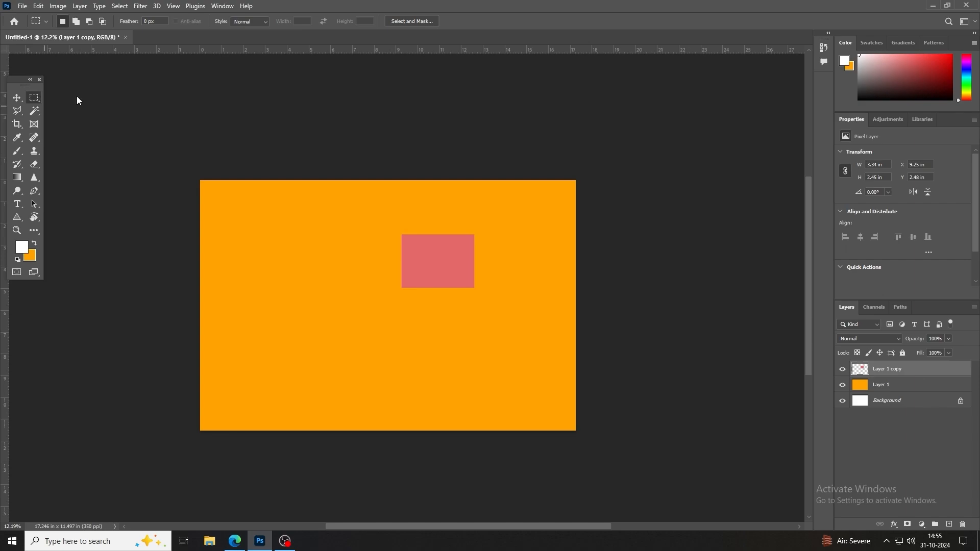
{"action": "left_click_drag", "start_coordinate": [244, 221], "coordinate": [599, 219]}
{"action": "left_click", "coordinate": [304, 260]}
{"action": "left_click_drag", "start_coordinate": [259, 209], "coordinate": [495, 397]}
{"action": "left_click", "coordinate": [516, 358]}
{"action": "left_click_drag", "start_coordinate": [254, 229], "coordinate": [382, 320]}
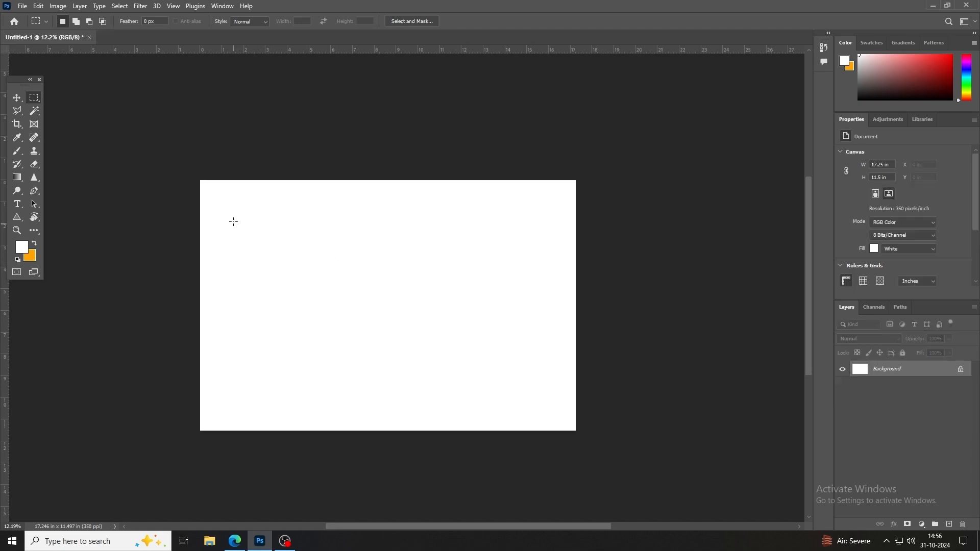
Make a small rectangular selection near the canvas's upper-left corner, check the marquee tool's presets, and clear the selection.
{"action": "left_click_drag", "start_coordinate": [236, 206], "coordinate": [305, 256]}
{"action": "left_click", "coordinate": [45, 23]}
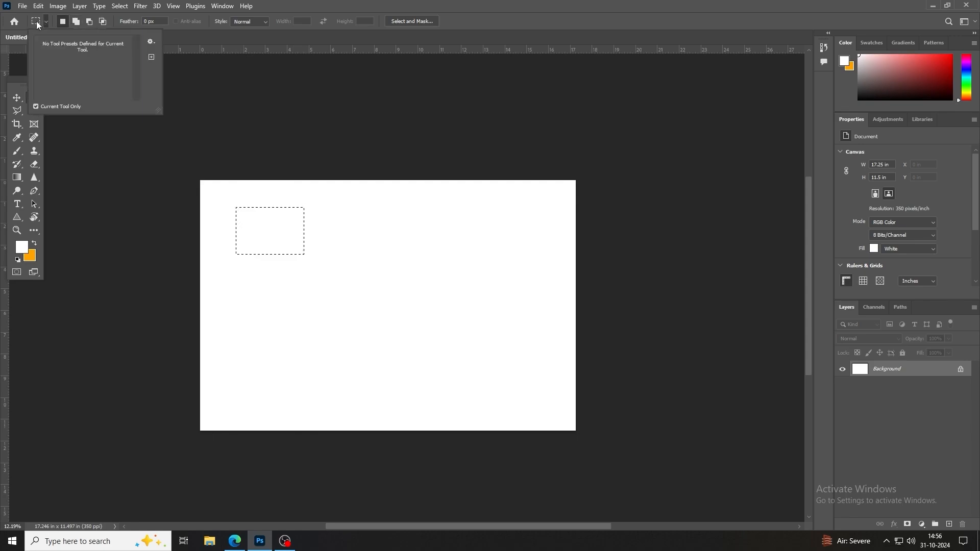
{"action": "left_click", "coordinate": [104, 154]}
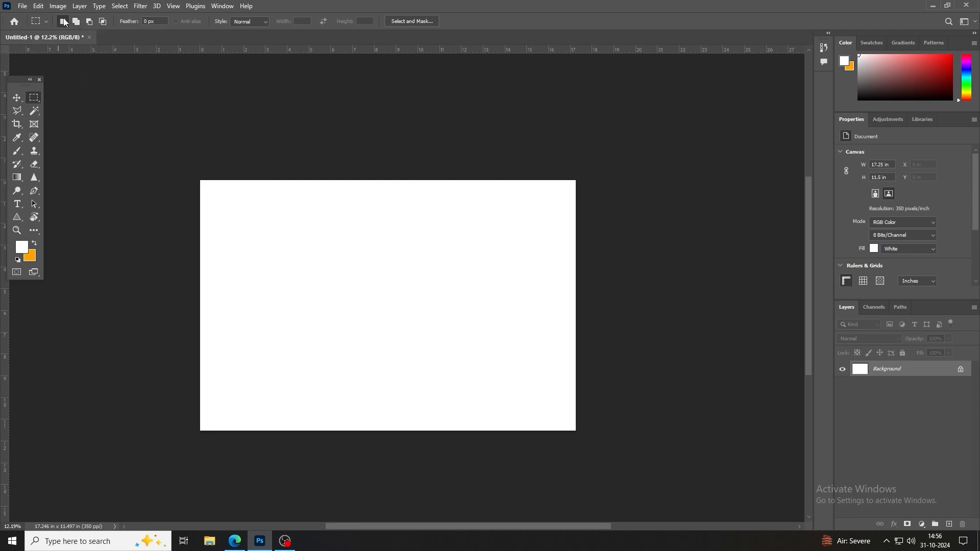
Make separate rectangular selections in New Selection mode, and combine two overlapping rectangles into a stepped selection in Add to Selection mode.
{"action": "left_click_drag", "start_coordinate": [225, 204], "coordinate": [332, 301]}
{"action": "left_click_drag", "start_coordinate": [358, 249], "coordinate": [475, 365]}
{"action": "left_click_drag", "start_coordinate": [286, 237], "coordinate": [344, 317]}
{"action": "mouse_move", "coordinate": [368, 261]}
{"action": "left_mouse_down"}
{"action": "mouse_move", "coordinate": [435, 306]}
{"action": "mouse_move", "coordinate": [407, 223]}
{"action": "left_mouse_up"}
{"action": "left_click_drag", "start_coordinate": [246, 216], "coordinate": [336, 282]}
{"action": "left_click_drag", "start_coordinate": [396, 245], "coordinate": [307, 335]}
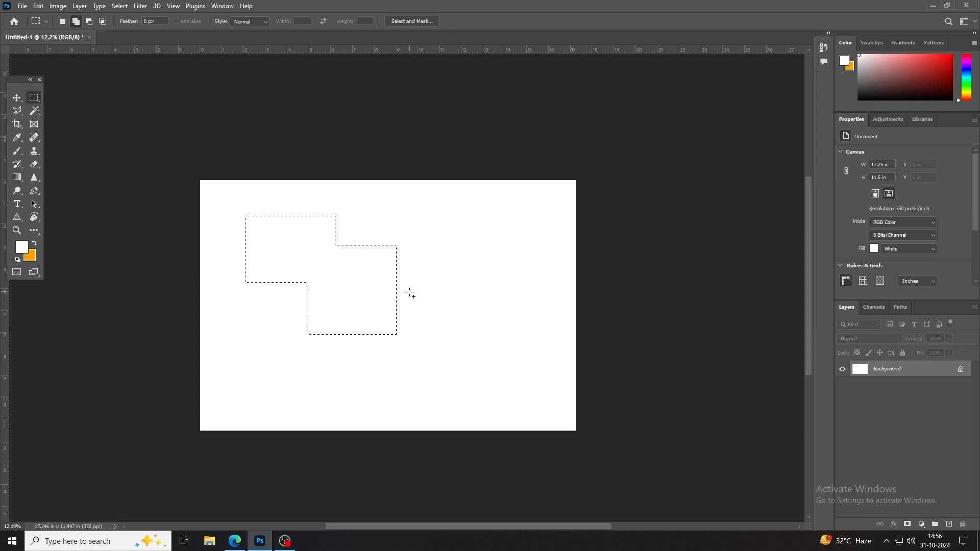
Trim the stepped selection's outer edges in Subtract from Selection mode, and intersect it with a rectangle about 2.8 by 4.1 in.
{"action": "left_click_drag", "start_coordinate": [410, 293], "coordinate": [377, 245]}
{"action": "left_click", "coordinate": [89, 22]}
{"action": "left_click_drag", "start_coordinate": [467, 384], "coordinate": [396, 208]}
{"action": "left_click_drag", "start_coordinate": [424, 253], "coordinate": [324, 208]}
{"action": "left_click_drag", "start_coordinate": [345, 280], "coordinate": [269, 344]}
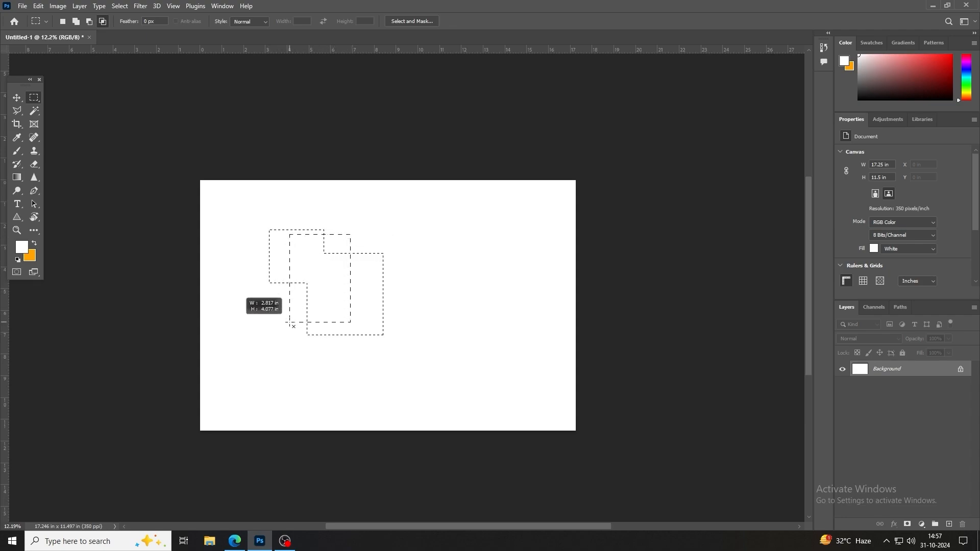
{"action": "left_click_drag", "start_coordinate": [287, 322], "coordinate": [287, 321]}
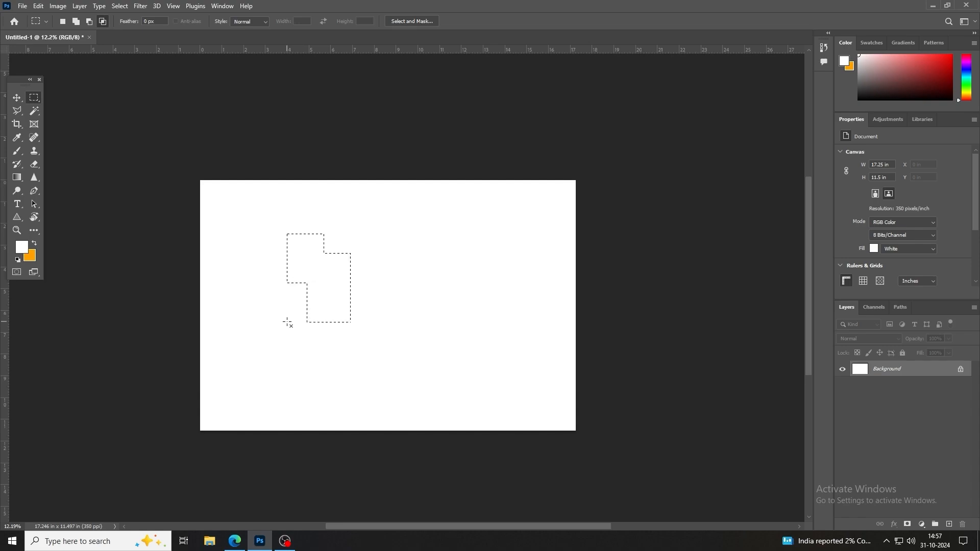
Start a new rectangular selection in New Selection mode and add four overlapping rectangles to it, forming an irregular stepped shape.
{"action": "left_click", "coordinate": [62, 21]}
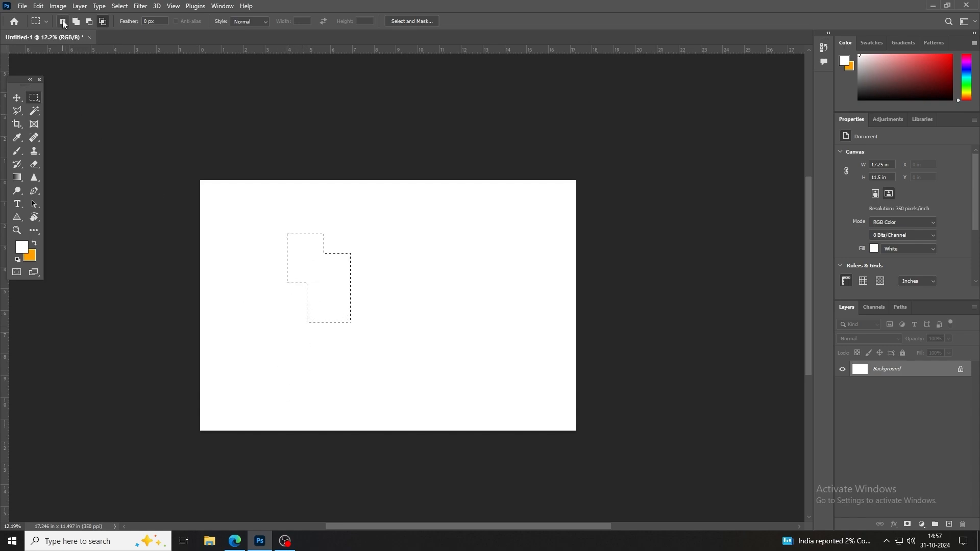
{"action": "left_click", "coordinate": [247, 217]}
{"action": "left_click_drag", "start_coordinate": [236, 217], "coordinate": [355, 296]}
{"action": "key", "text": "shift"}
{"action": "left_click_drag", "start_coordinate": [326, 263], "coordinate": [442, 349]}
{"action": "left_click_drag", "start_coordinate": [408, 316], "coordinate": [491, 396]}
{"action": "left_click_drag", "start_coordinate": [442, 253], "coordinate": [496, 307]}
{"action": "left_click_drag", "start_coordinate": [444, 264], "coordinate": [389, 214]}
{"action": "left_click", "coordinate": [23, 6]}
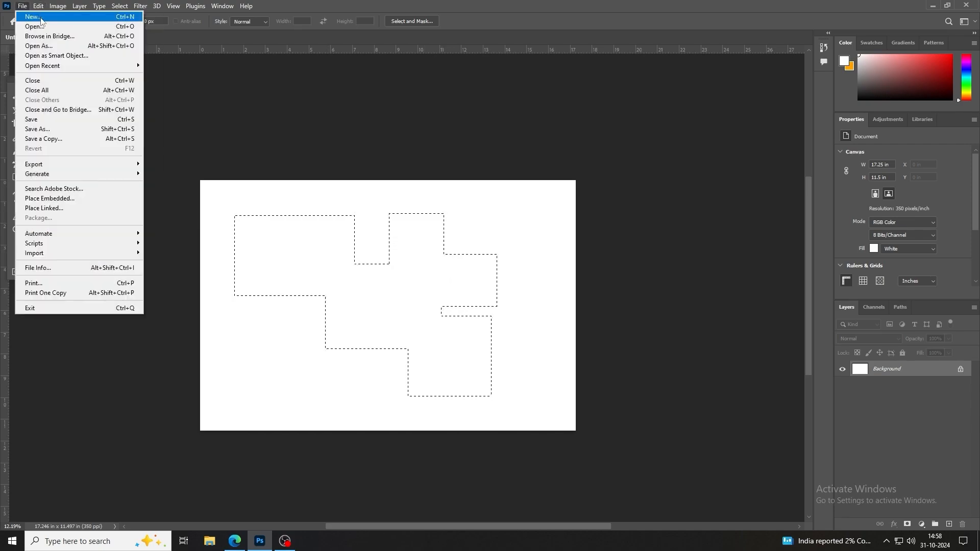
{"action": "left_click", "coordinate": [207, 109]}
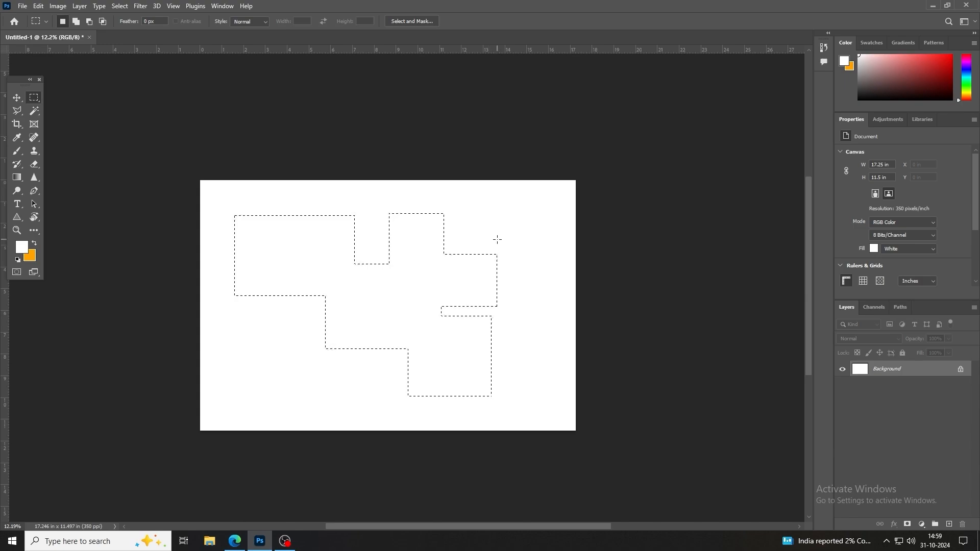
Subtract rectangular areas from the edges of the irregular stepped selection to cut it down.
{"action": "left_click_drag", "start_coordinate": [515, 233], "coordinate": [465, 414]}
{"action": "left_click_drag", "start_coordinate": [464, 230], "coordinate": [451, 411]}
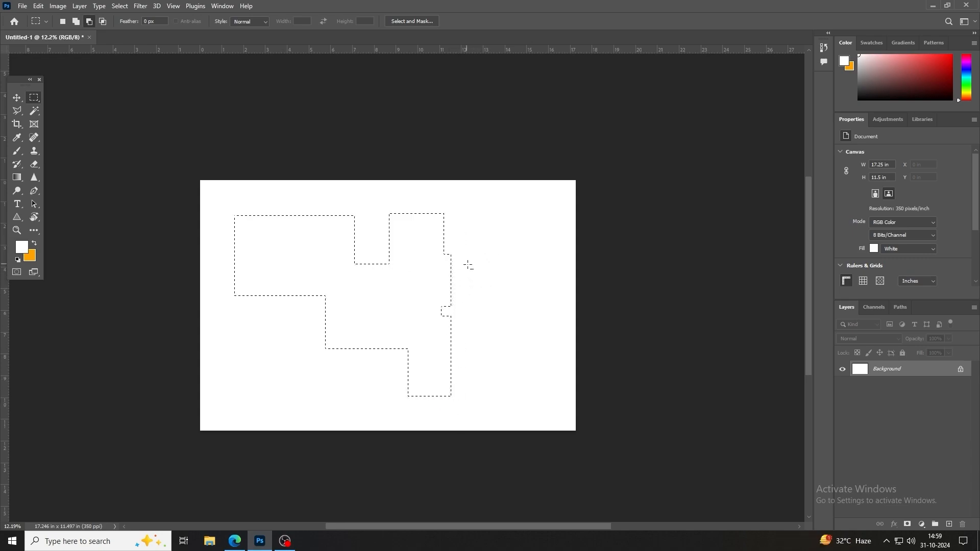
{"action": "left_click_drag", "start_coordinate": [466, 219], "coordinate": [199, 176]}
{"action": "left_click_drag", "start_coordinate": [438, 209], "coordinate": [445, 407]}
{"action": "left_click_drag", "start_coordinate": [473, 225], "coordinate": [440, 405]}
{"action": "left_click_drag", "start_coordinate": [485, 243], "coordinate": [225, 209]}
{"action": "left_click_drag", "start_coordinate": [483, 340], "coordinate": [328, 422]}
{"action": "left_click_drag", "start_coordinate": [215, 281], "coordinate": [340, 361]}
Select a rectangle near the canvas's middle and paint inside it with a soft 700 px brush in orange.
{"action": "left_click_drag", "start_coordinate": [274, 256], "coordinate": [445, 351]}
{"action": "key", "text": "b"}
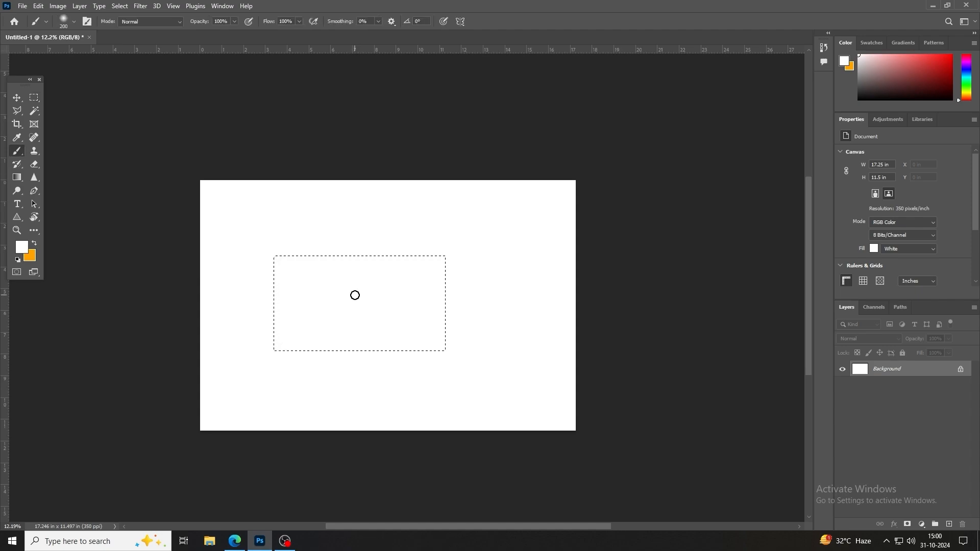
{"action": "key", "text": "bracketright"}
{"action": "key", "text": "bracketright"}
{"action": "key", "text": "bracketright"}
{"action": "key", "text": "bracketright"}
{"action": "key", "text": "bracketright"}
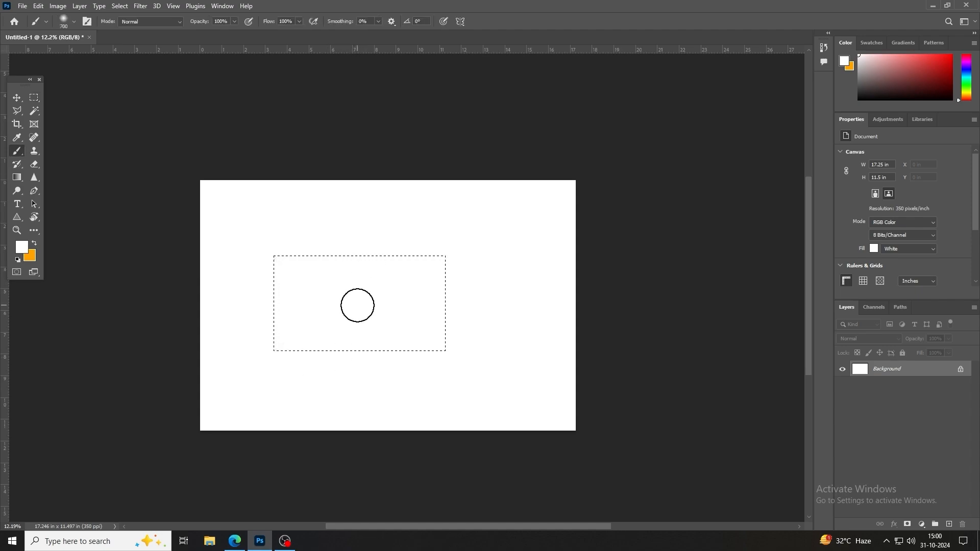
{"action": "key", "text": "x"}
{"action": "mouse_move", "coordinate": [390, 274]}
{"action": "left_mouse_down"}
{"action": "mouse_move", "coordinate": [405, 232]}
{"action": "mouse_move", "coordinate": [480, 356]}
{"action": "left_mouse_up"}
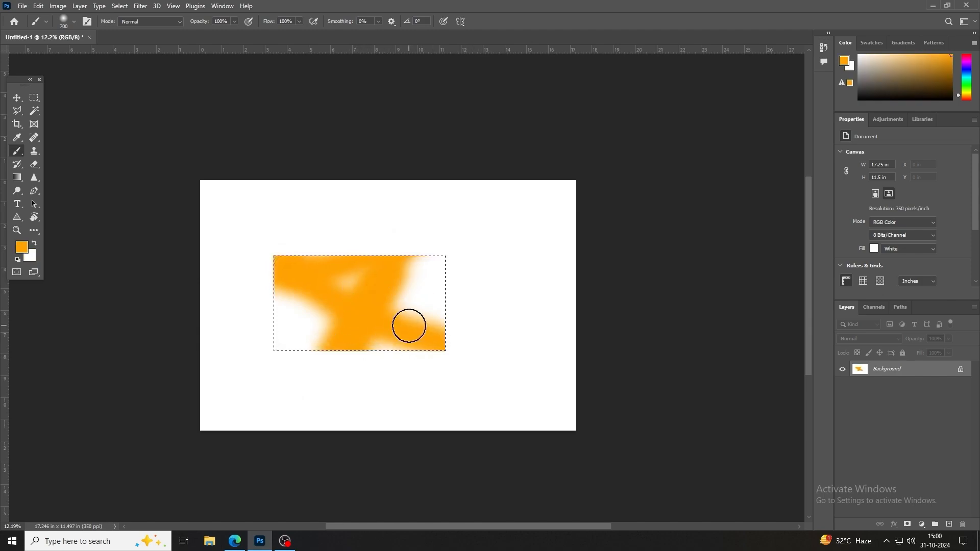
Remove the painted strokes and the selection, then try painting freely across the whole canvas and undo those strokes.
{"action": "key", "text": "ctrl+x"}
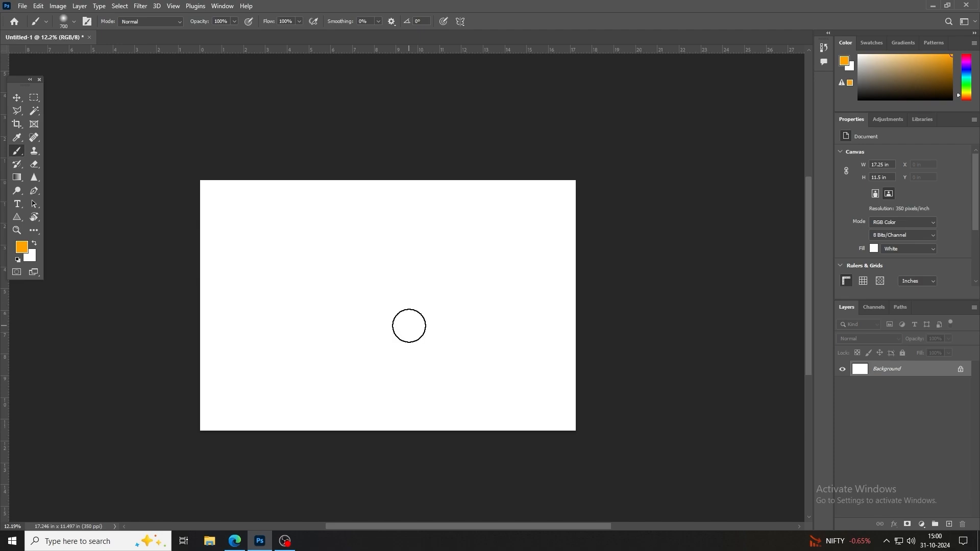
{"action": "mouse_move", "coordinate": [261, 250]}
{"action": "left_mouse_down"}
{"action": "mouse_move", "coordinate": [414, 244]}
{"action": "mouse_move", "coordinate": [340, 297]}
{"action": "mouse_move", "coordinate": [445, 338]}
{"action": "mouse_move", "coordinate": [365, 344]}
{"action": "mouse_move", "coordinate": [409, 418]}
{"action": "mouse_move", "coordinate": [377, 218]}
{"action": "mouse_move", "coordinate": [324, 298]}
{"action": "mouse_move", "coordinate": [409, 343]}
{"action": "mouse_move", "coordinate": [510, 234]}
{"action": "mouse_move", "coordinate": [589, 178]}
{"action": "mouse_move", "coordinate": [422, 326]}
{"action": "left_mouse_up"}
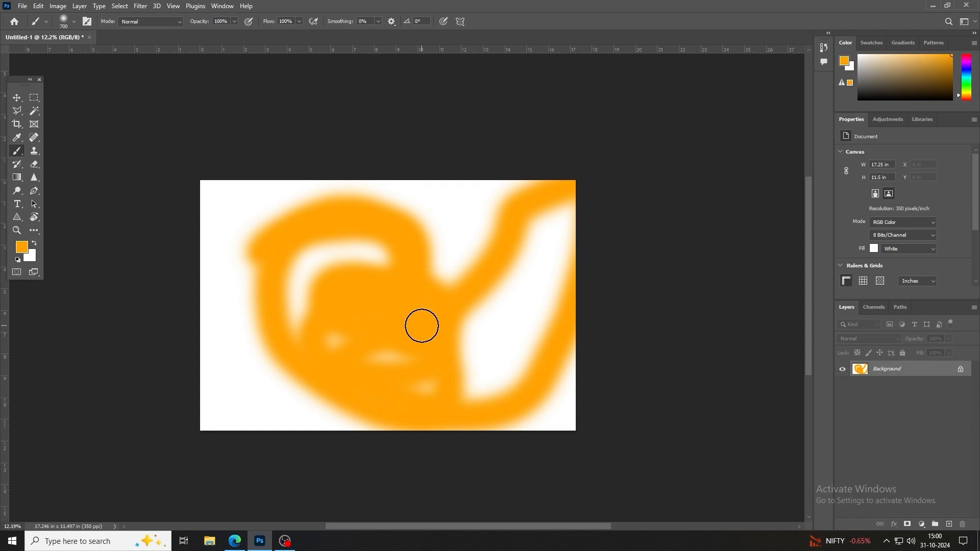
{"action": "key", "text": "ctrl+z"}
Select a rectangle about 5.53 by 5.93 in at X 1.62 in, Y 2.16 in, copy it to a new layer and invert its color.
{"action": "key", "text": "m"}
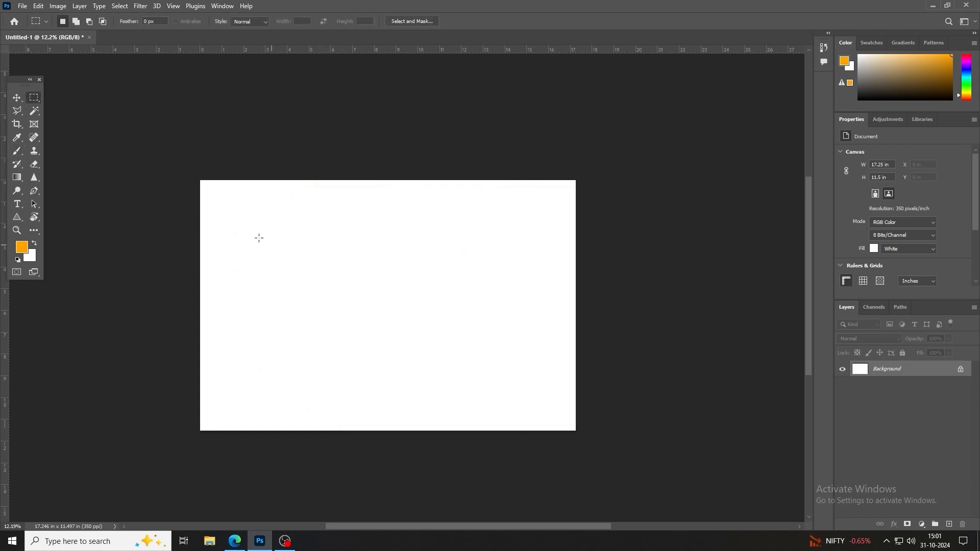
{"action": "left_click_drag", "start_coordinate": [334, 339], "coordinate": [356, 356]}
{"action": "key", "text": "ctrl+j"}
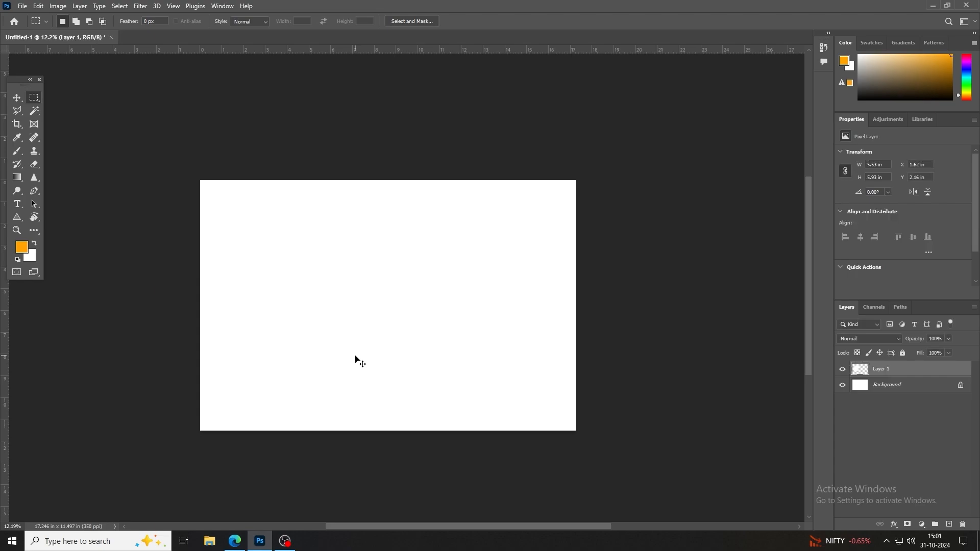
{"action": "key", "text": "ctrl+i"}
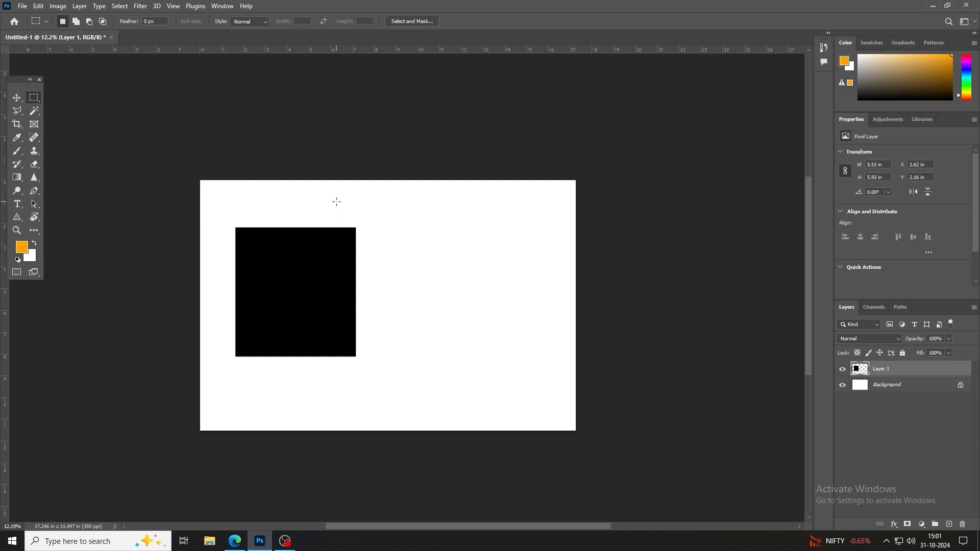
Select a rectangle about 7.31 by 8.95 in at X 6.26 in, Y 0.99 in, and detach the Layers panel as a floating panel.
{"action": "left_click_drag", "start_coordinate": [336, 201], "coordinate": [495, 397]}
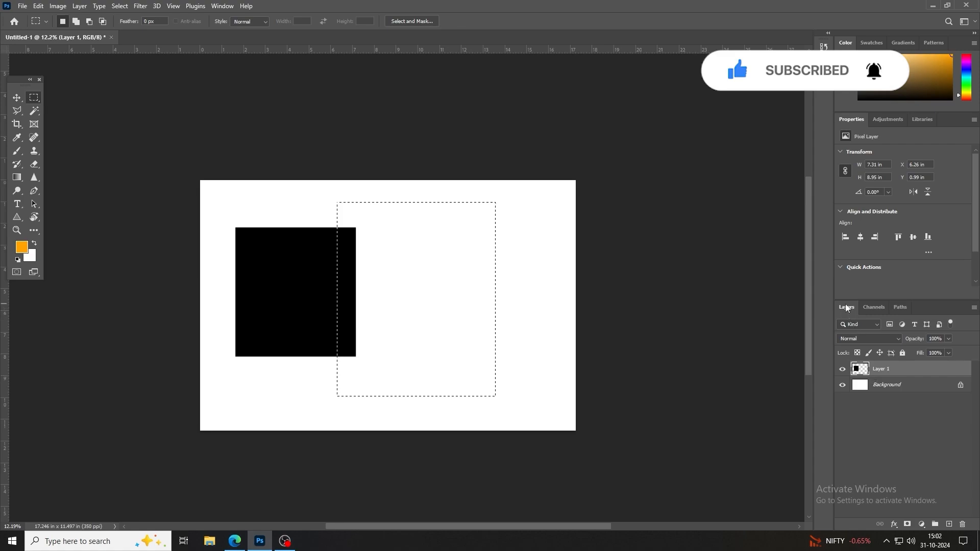
{"action": "left_click_drag", "start_coordinate": [846, 307], "coordinate": [665, 195]}
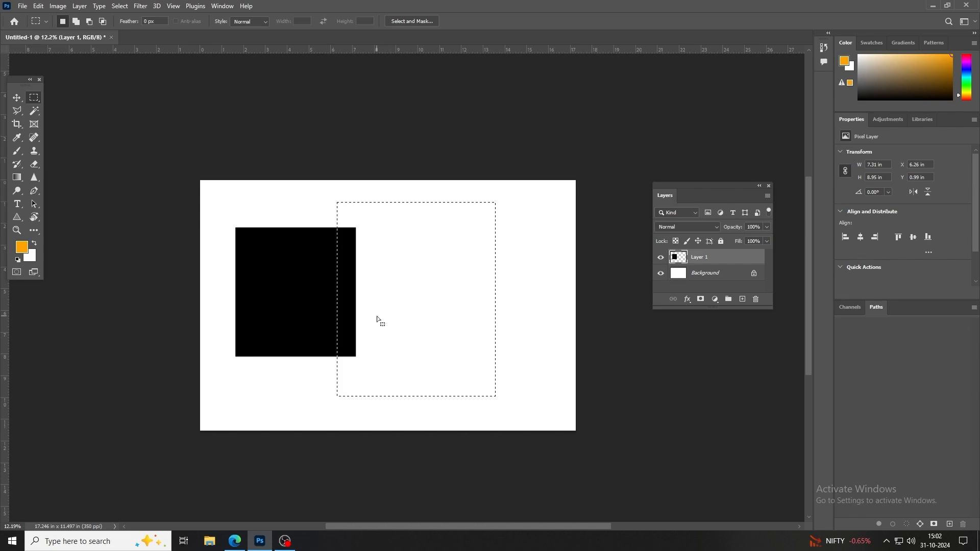
On the Background layer, replace the selection with a similar rectangular one that has a 200 px feather, overlapping the black rectangle.
{"action": "left_click", "coordinate": [691, 275]}
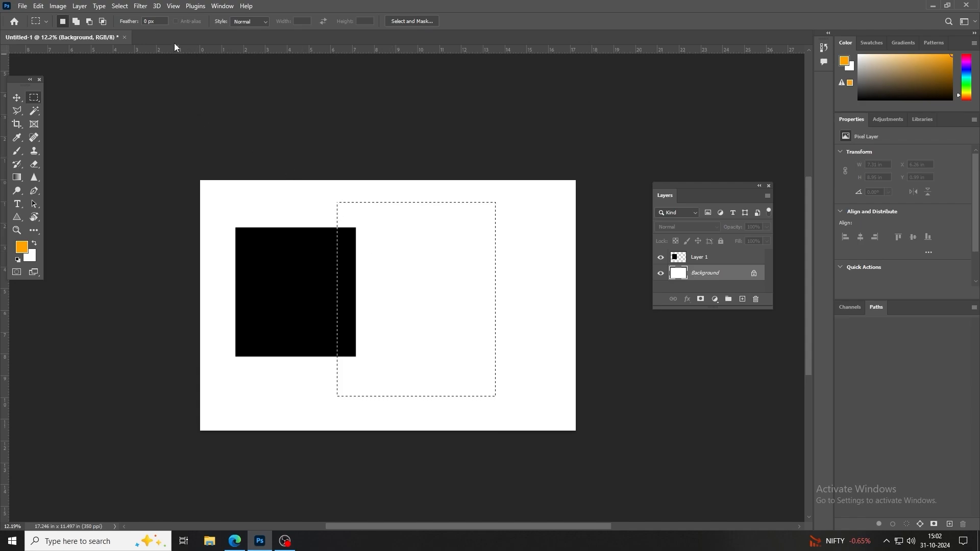
{"action": "left_click", "coordinate": [265, 225]}
{"action": "left_click_drag", "start_coordinate": [159, 22], "coordinate": [142, 26]}
{"action": "type", "text": "200"}
{"action": "left_click_drag", "start_coordinate": [327, 200], "coordinate": [501, 391]}
Set the background color to black (000000), fill the feathered selection on the Background layer with it, and deselect.
{"action": "left_click", "coordinate": [31, 257]}
{"action": "type", "text": "000000"}
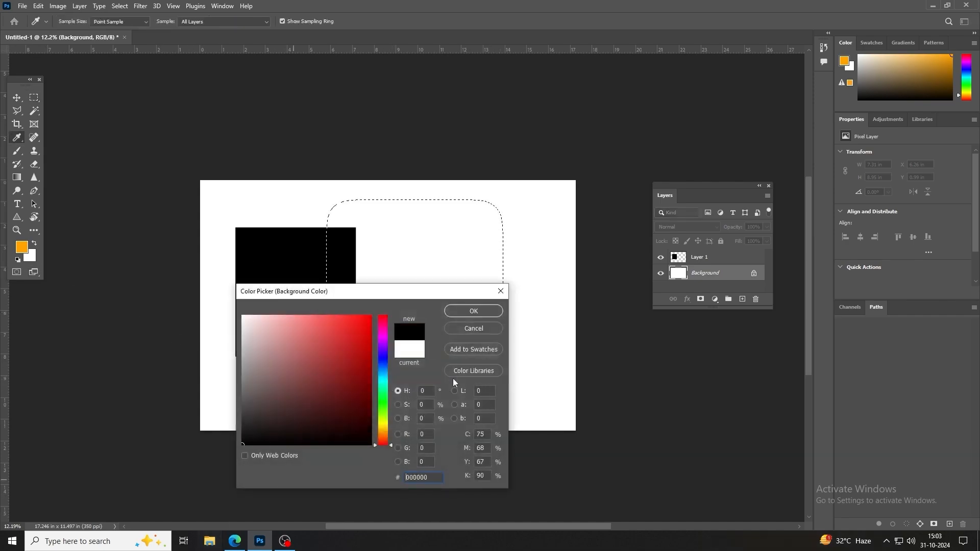
{"action": "left_click", "coordinate": [467, 312]}
{"action": "key", "text": "m"}
{"action": "key", "text": "ctrl+BackSpace"}
{"action": "key", "text": "ctrl+d"}
{"action": "scroll", "coordinate": [353, 236], "scroll_direction": "up", "scroll_amount": 3}
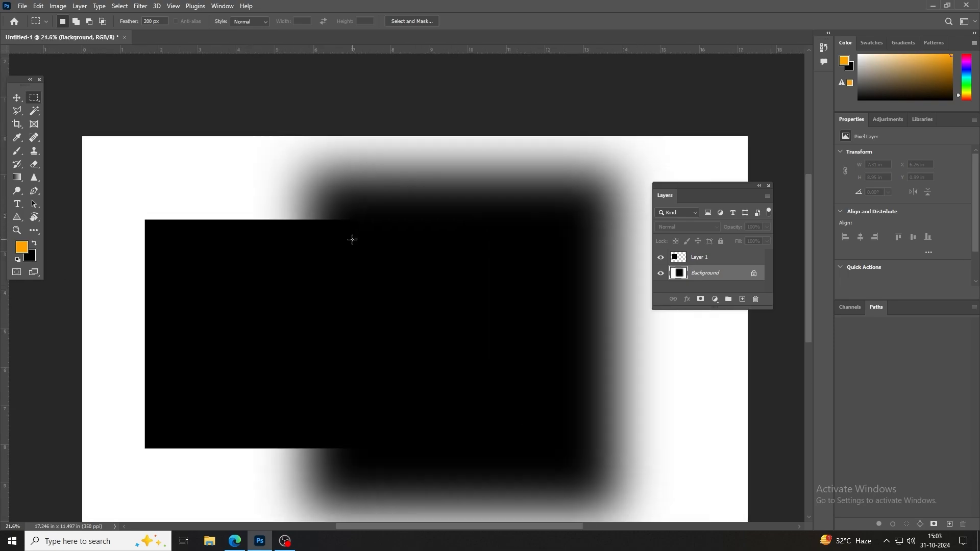
Select Layer 1 and move its black rectangle away from the feathered shape to about X -0.87 in, Y 2.19 in.
{"action": "scroll", "coordinate": [352, 239], "scroll_direction": "up", "scroll_amount": 2}
{"action": "scroll", "coordinate": [350, 258], "scroll_direction": "down", "scroll_amount": 3}
{"action": "scroll", "coordinate": [350, 265], "scroll_direction": "up", "scroll_amount": 2}
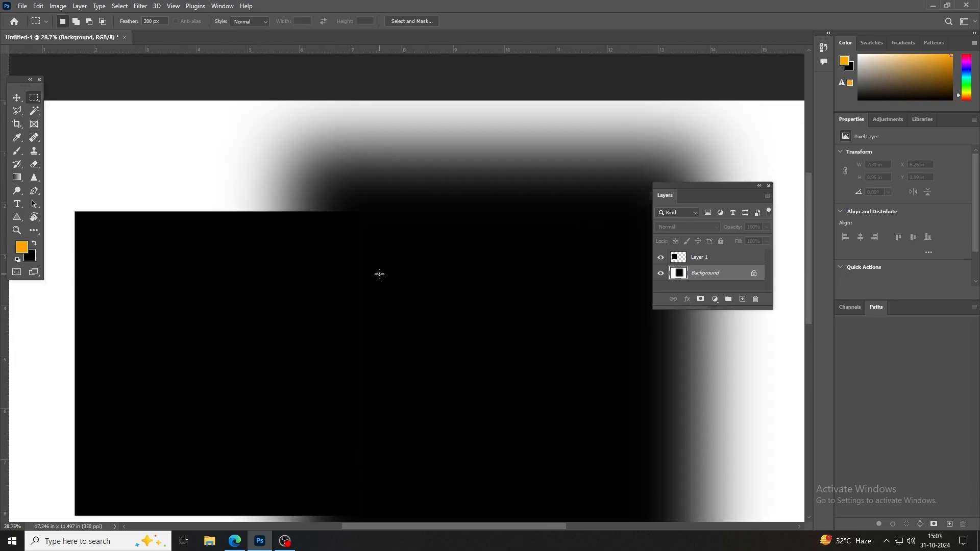
{"action": "left_click", "coordinate": [17, 97]}
{"action": "right_click", "coordinate": [269, 287]}
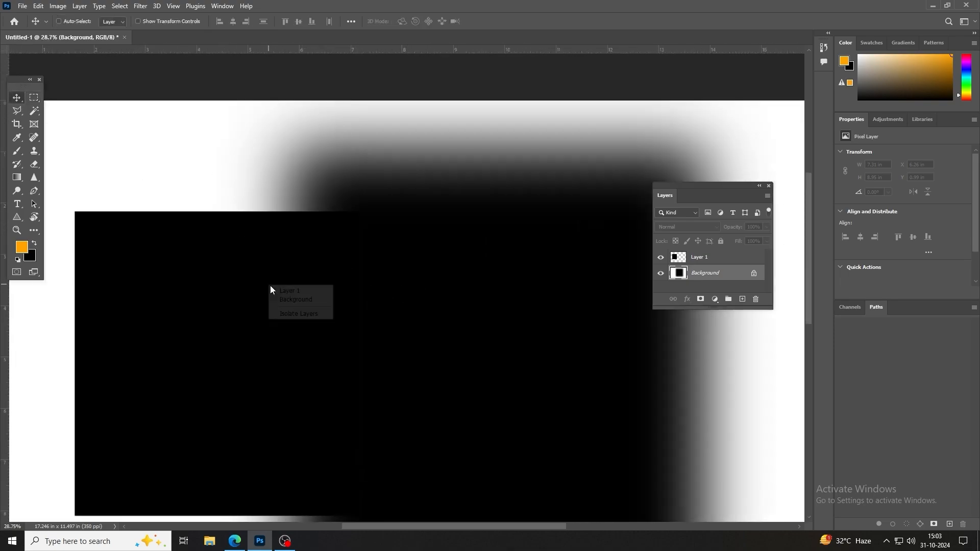
{"action": "left_click", "coordinate": [289, 291]}
{"action": "right_click", "coordinate": [312, 309]}
{"action": "left_click", "coordinate": [322, 314]}
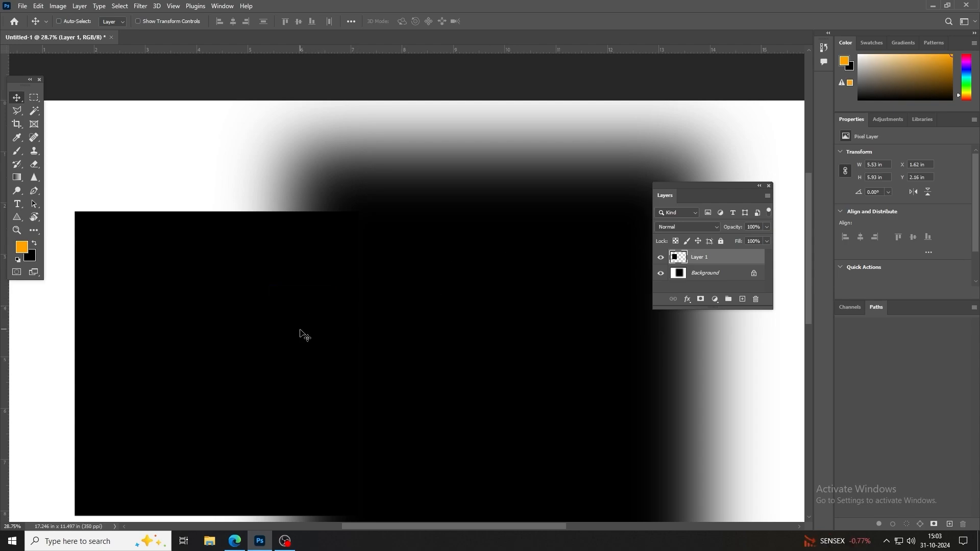
{"action": "left_click_drag", "start_coordinate": [301, 335], "coordinate": [177, 331]}
{"action": "scroll", "coordinate": [201, 319], "scroll_direction": "down", "scroll_amount": 4}
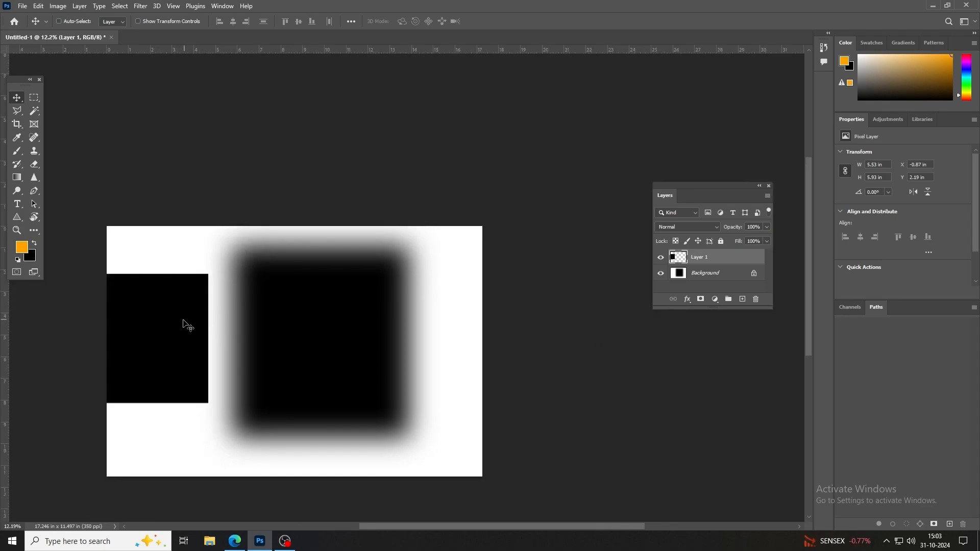
Reposition the Layer 1 rectangle at X 0 in, Y 2.79 in, beside the feathered shape, and compare their edges.
{"action": "right_click", "coordinate": [179, 323]}
{"action": "left_click", "coordinate": [186, 327]}
{"action": "right_click", "coordinate": [156, 323]}
{"action": "left_click", "coordinate": [165, 328]}
{"action": "mouse_move", "coordinate": [165, 328]}
{"action": "left_mouse_down"}
{"action": "mouse_move", "coordinate": [192, 348]}
{"action": "mouse_move", "coordinate": [179, 341]}
{"action": "left_mouse_up"}
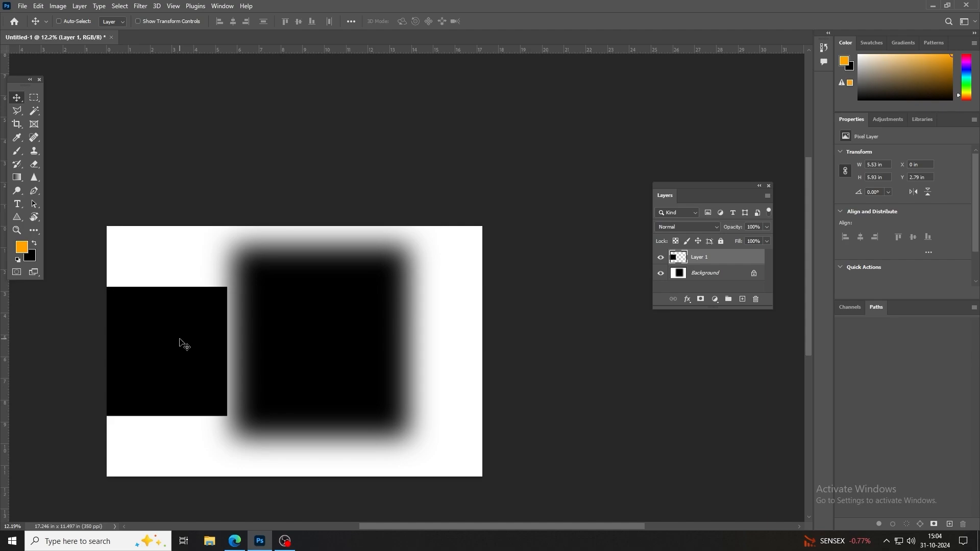
{"action": "scroll", "coordinate": [173, 288], "scroll_direction": "up", "scroll_amount": 4}
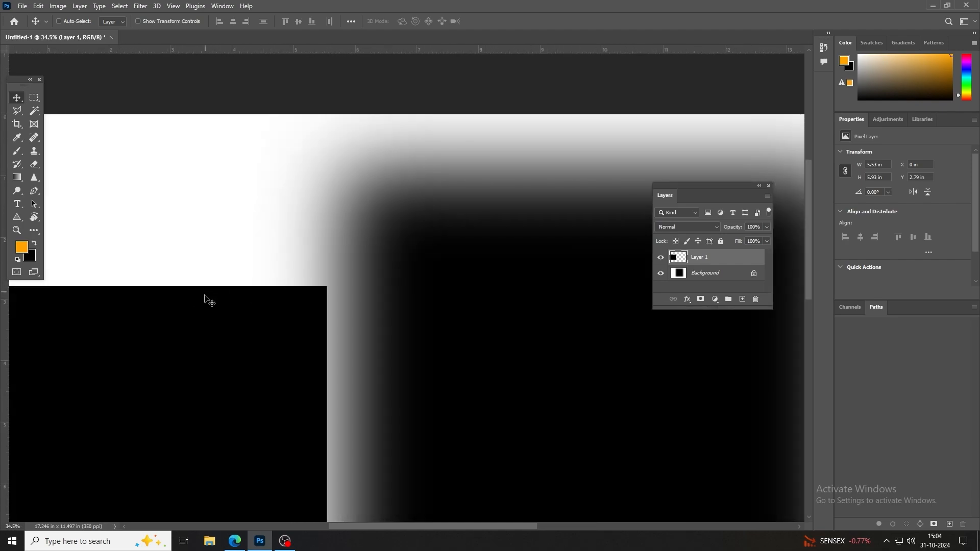
{"action": "scroll", "coordinate": [210, 300], "scroll_direction": "down", "scroll_amount": 2}
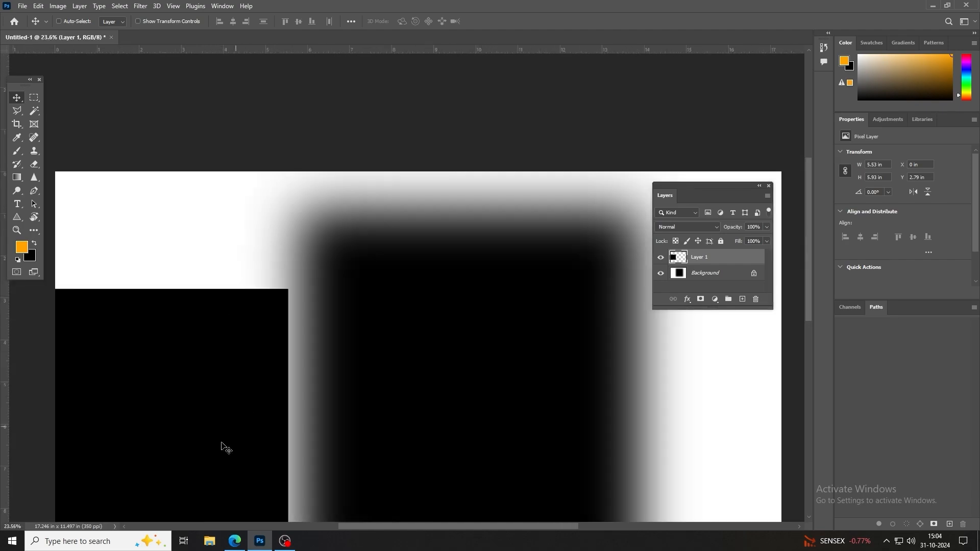
Switch to File Explorer, open the recent image Photoshop (2) in Photoshop, and activate the Rectangular Marquee tool.
{"action": "left_click", "coordinate": [209, 541]}
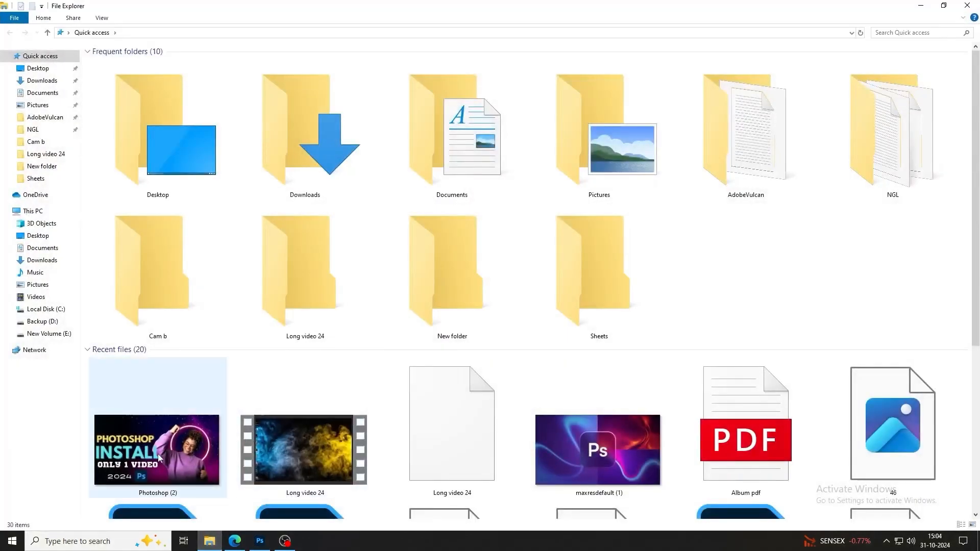
{"action": "left_click", "coordinate": [176, 452]}
{"action": "left_click_drag", "start_coordinate": [217, 449], "coordinate": [40, 104]}
{"action": "left_click", "coordinate": [35, 98]}
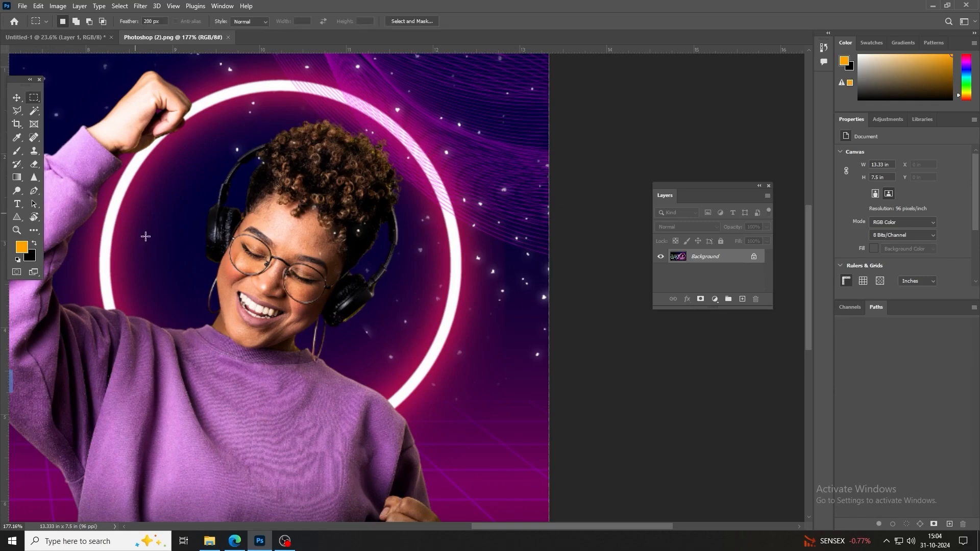
Set the marquee feather to 0 px and select a rectangle across the woman's face and the inside of the ring.
{"action": "left_click_drag", "start_coordinate": [152, 223], "coordinate": [389, 352]}
{"action": "left_click", "coordinate": [479, 202]}
{"action": "key", "text": "Return"}
{"action": "type", "text": "0"}
{"action": "key", "text": "Return"}
{"action": "left_click_drag", "start_coordinate": [134, 215], "coordinate": [418, 341]}
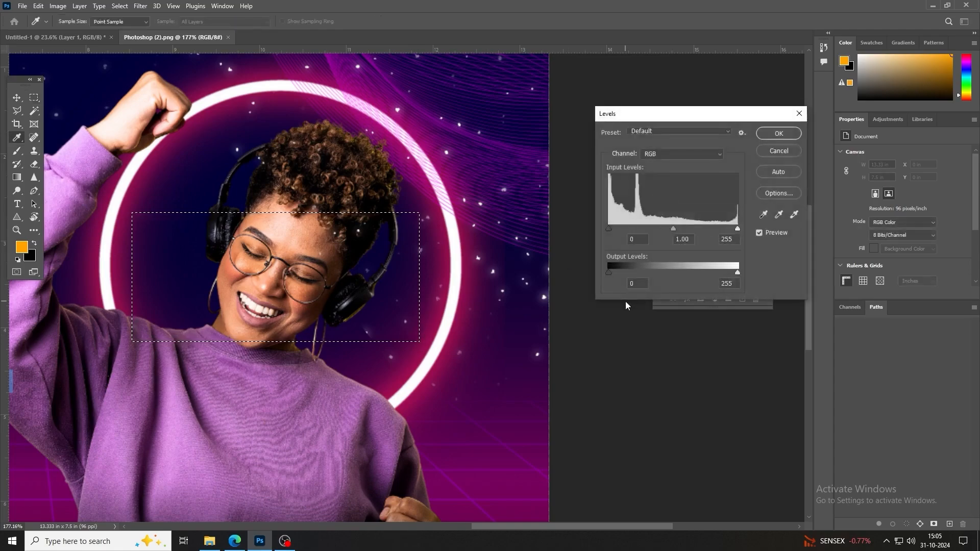
Try brightening the unfeathered rectangle with a Levels midtone of about 1.93, inspect its edges, and undo the adjustment.
{"action": "left_click_drag", "start_coordinate": [674, 228], "coordinate": [655, 228]}
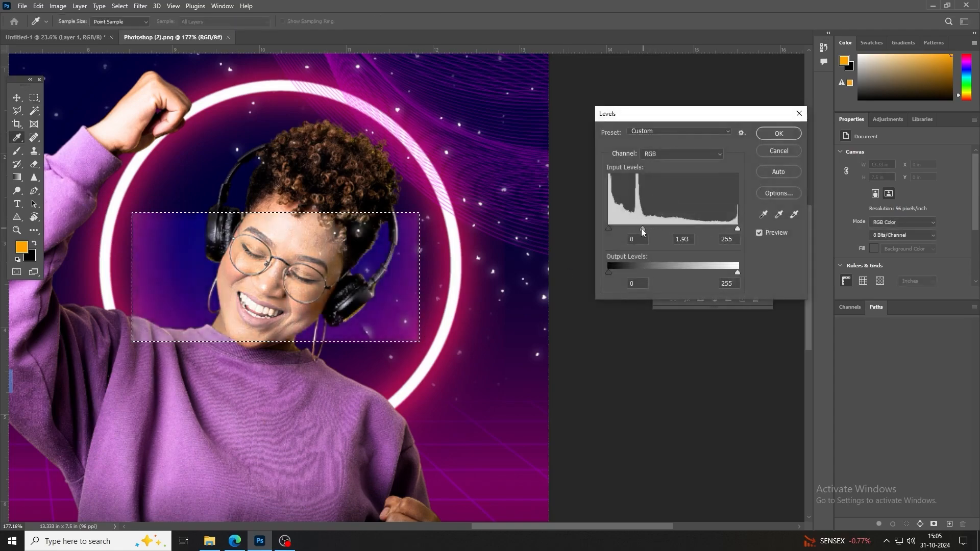
{"action": "key", "text": "Return"}
{"action": "scroll", "coordinate": [351, 237], "scroll_direction": "up", "scroll_amount": 3}
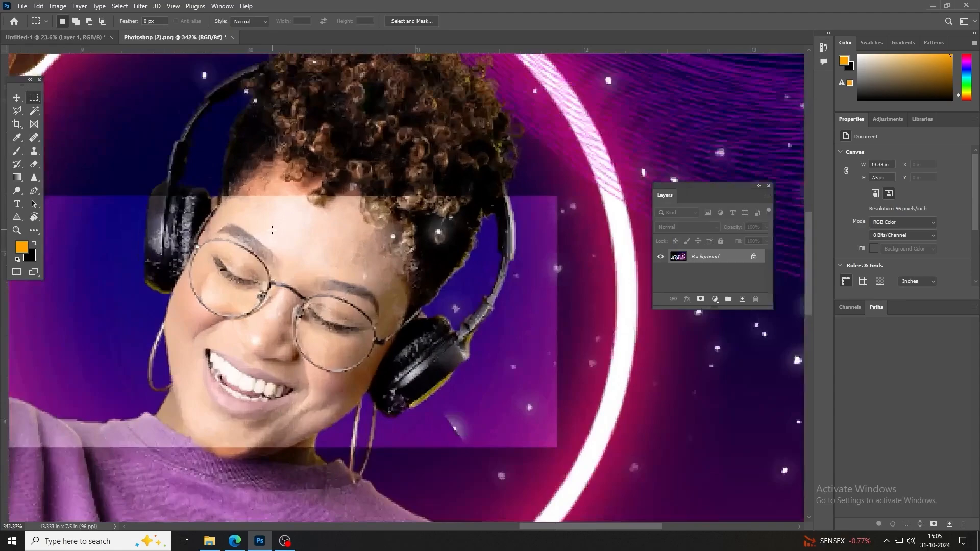
{"action": "scroll", "coordinate": [352, 238], "scroll_direction": "down", "scroll_amount": 2}
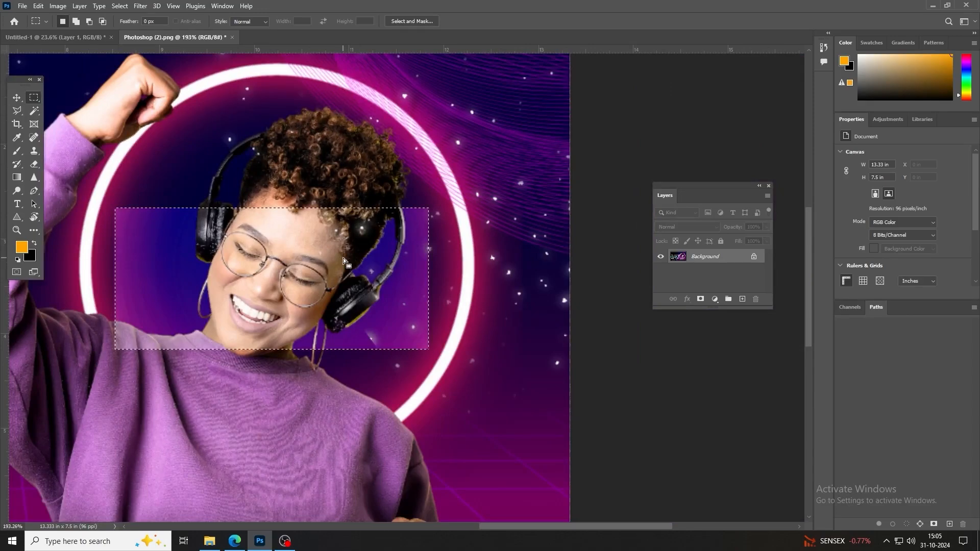
{"action": "left_click", "coordinate": [301, 199]}
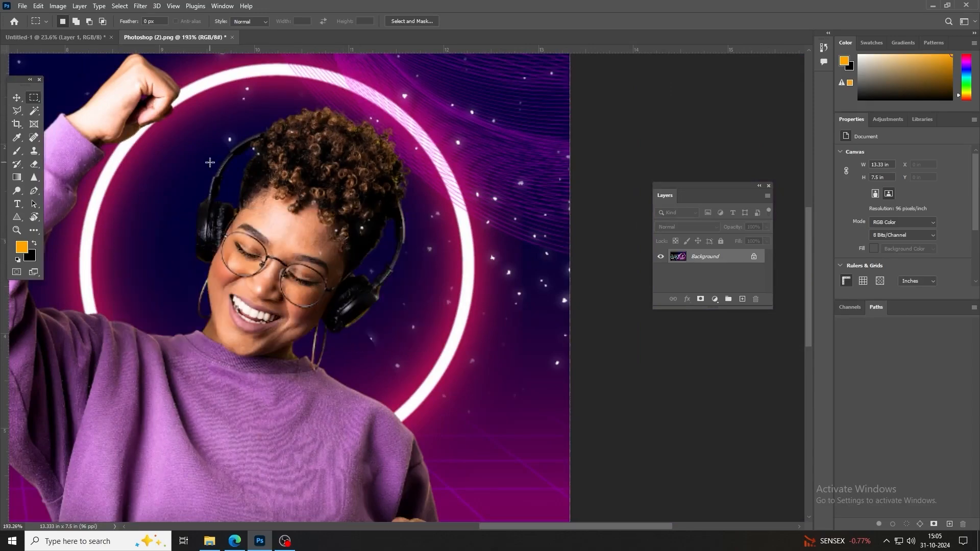
Try to select a rectangle around the woman's head and the glowing ring with a 250 px feather.
{"action": "left_click", "coordinate": [119, 21]}
{"action": "type", "text": "250"}
{"action": "key", "text": "Return"}
{"action": "left_click_drag", "start_coordinate": [121, 111], "coordinate": [449, 402]}
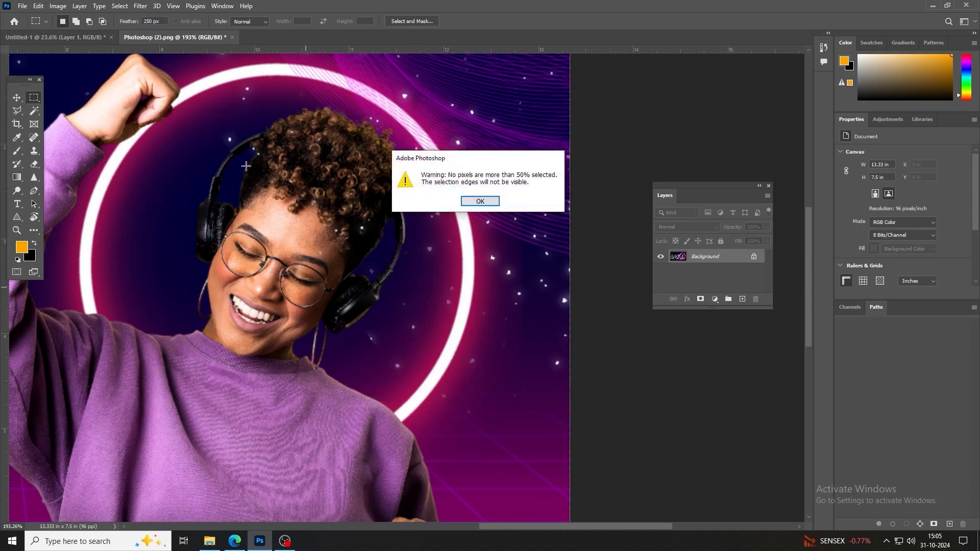
{"action": "key", "text": "Return"}
{"action": "scroll", "coordinate": [201, 210], "scroll_direction": "down", "scroll_amount": 6}
{"action": "scroll", "coordinate": [221, 220], "scroll_direction": "up", "scroll_amount": 2}
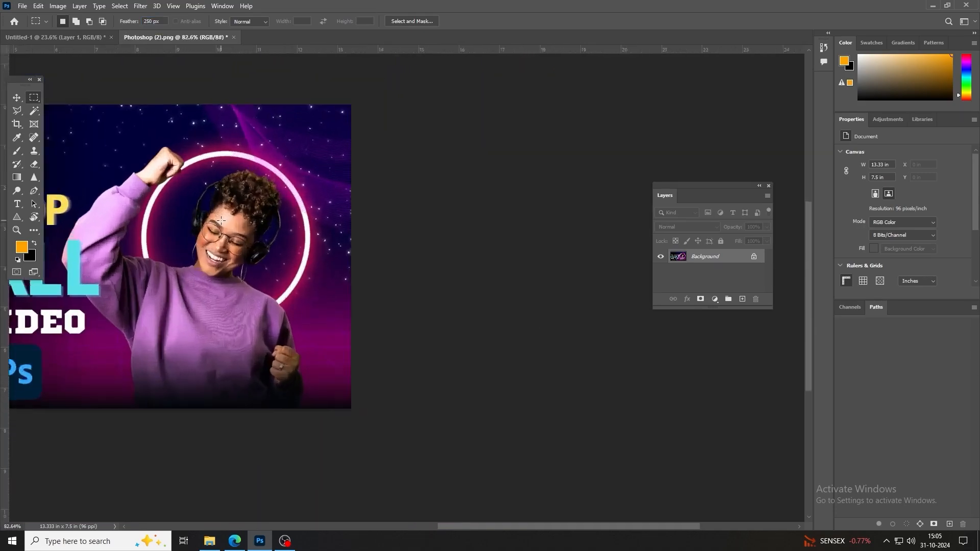
{"action": "scroll", "coordinate": [221, 221], "scroll_direction": "up", "scroll_amount": 4}
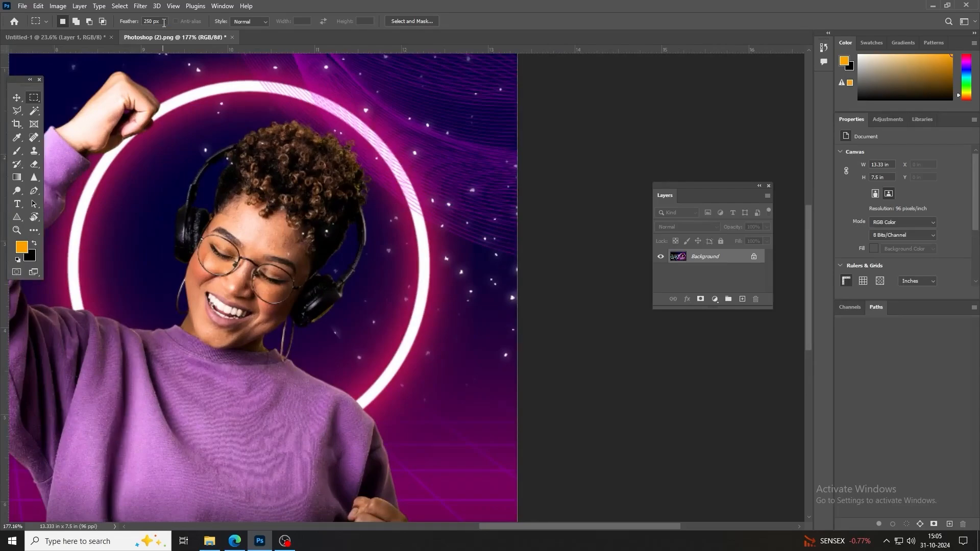
Set the marquee feather to 150 px and select the area around the woman's head within the glowing ring.
{"action": "left_click_drag", "start_coordinate": [164, 23], "coordinate": [124, 27]}
{"action": "type", "text": "150"}
{"action": "scroll", "coordinate": [104, 172], "scroll_direction": "down", "scroll_amount": 2}
{"action": "left_click_drag", "start_coordinate": [68, 101], "coordinate": [262, 286]}
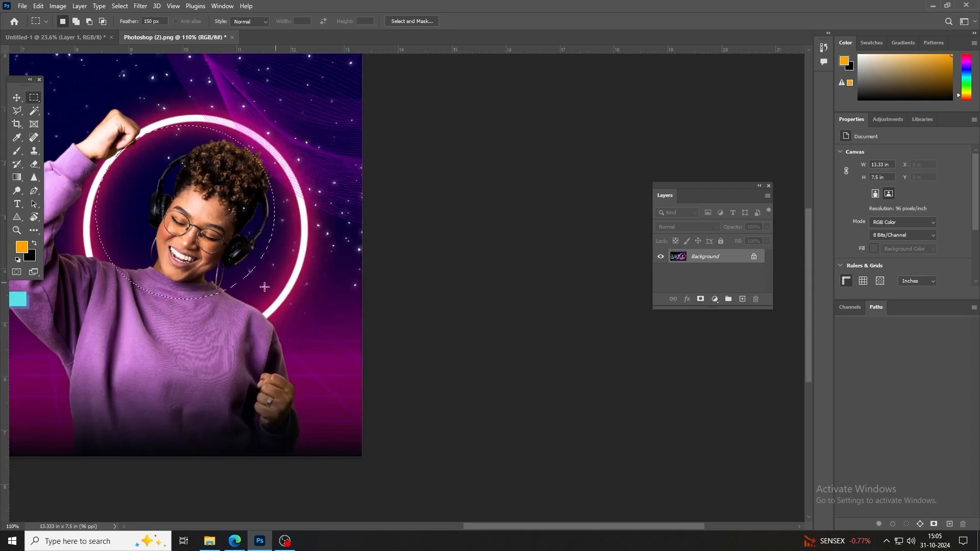
{"action": "scroll", "coordinate": [196, 242], "scroll_direction": "up", "scroll_amount": 3}
{"action": "left_click_drag", "start_coordinate": [190, 239], "coordinate": [341, 295]}
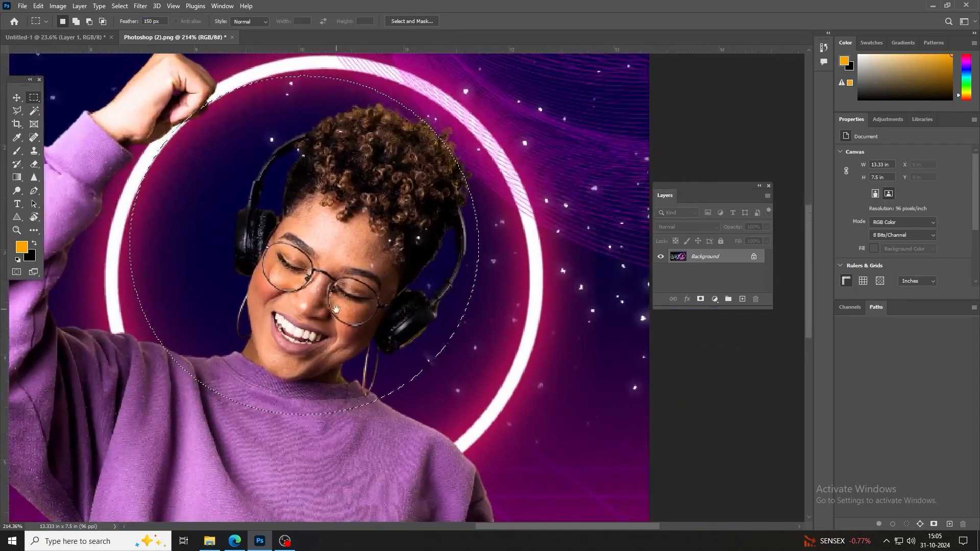
Brighten the feathered selection by raising the Levels midtones, deselect, and check how the edit blends in.
{"action": "key", "text": "ctrl+l"}
{"action": "left_click_drag", "start_coordinate": [673, 229], "coordinate": [642, 229]}
{"action": "key", "text": "Return"}
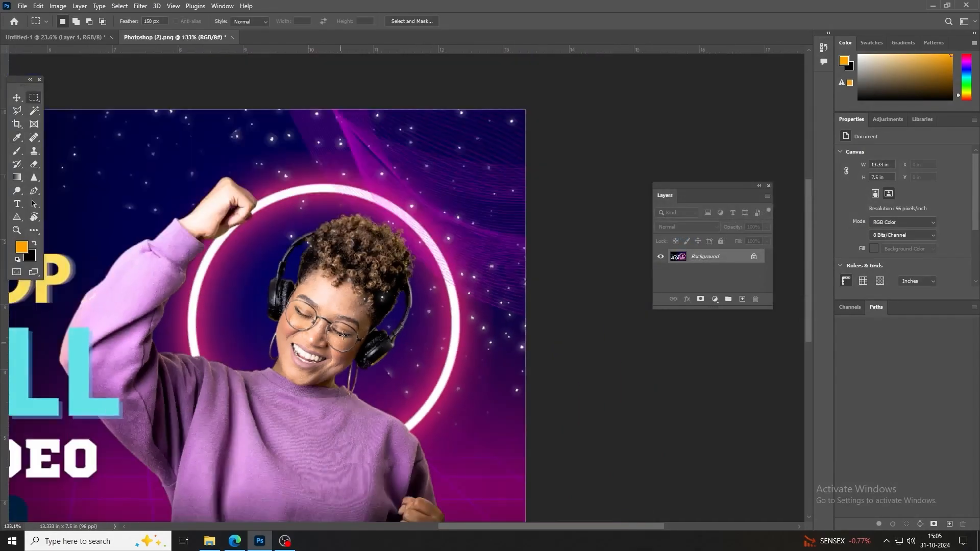
{"action": "scroll", "coordinate": [337, 317], "scroll_direction": "down", "scroll_amount": 2}
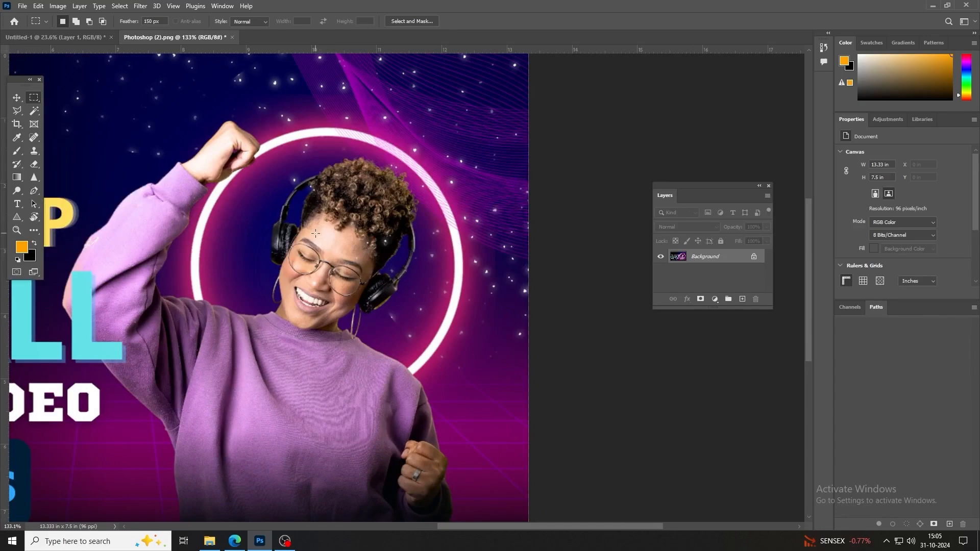
{"action": "scroll", "coordinate": [346, 286], "scroll_direction": "up", "scroll_amount": 3}
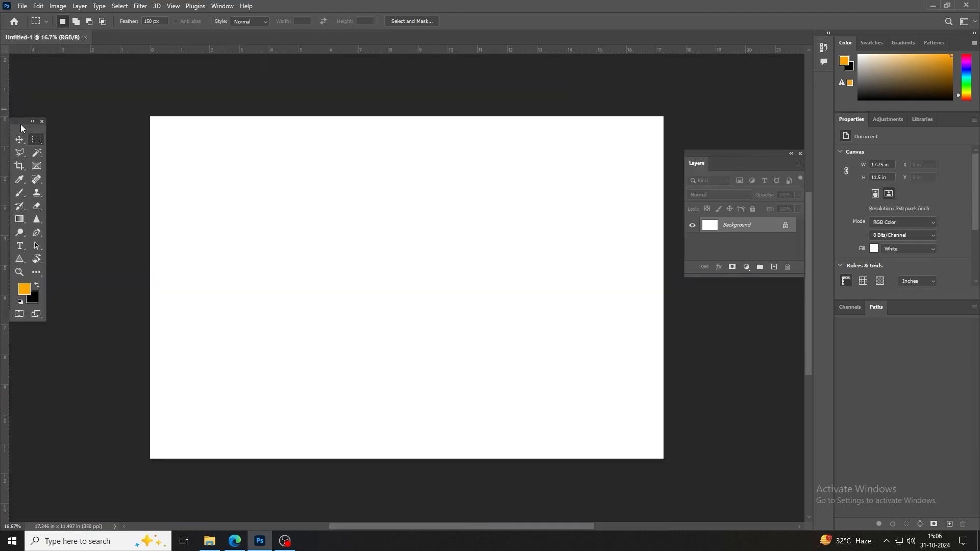
Set the background color to red (ff0000) and fill the blank document's Background layer with it.
{"action": "left_click_drag", "start_coordinate": [20, 124], "coordinate": [26, 69]}
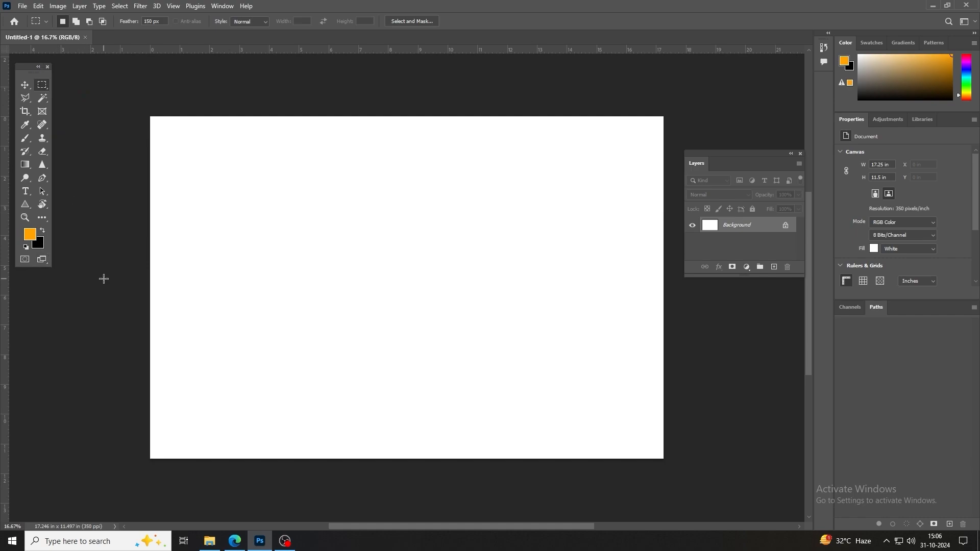
{"action": "left_click", "coordinate": [38, 243]}
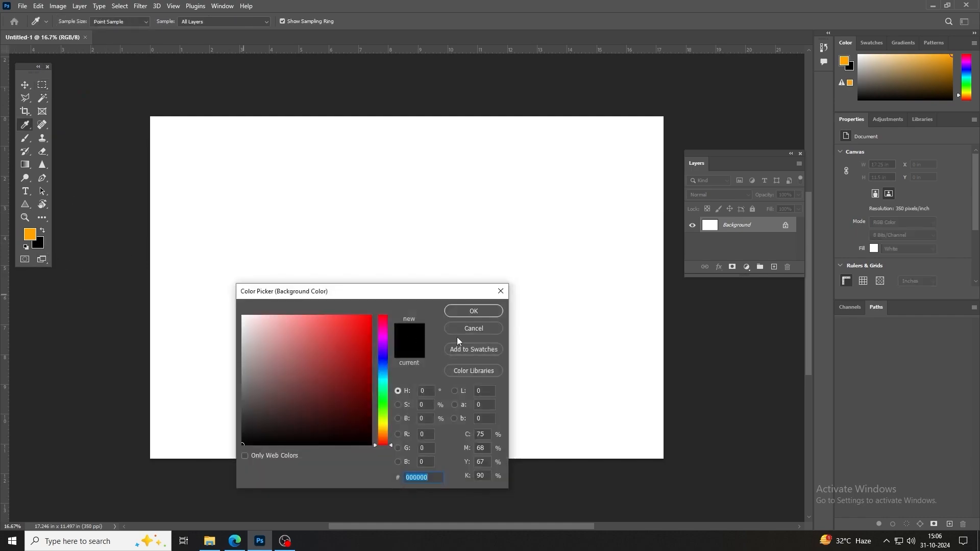
{"action": "type", "text": "ff0000"}
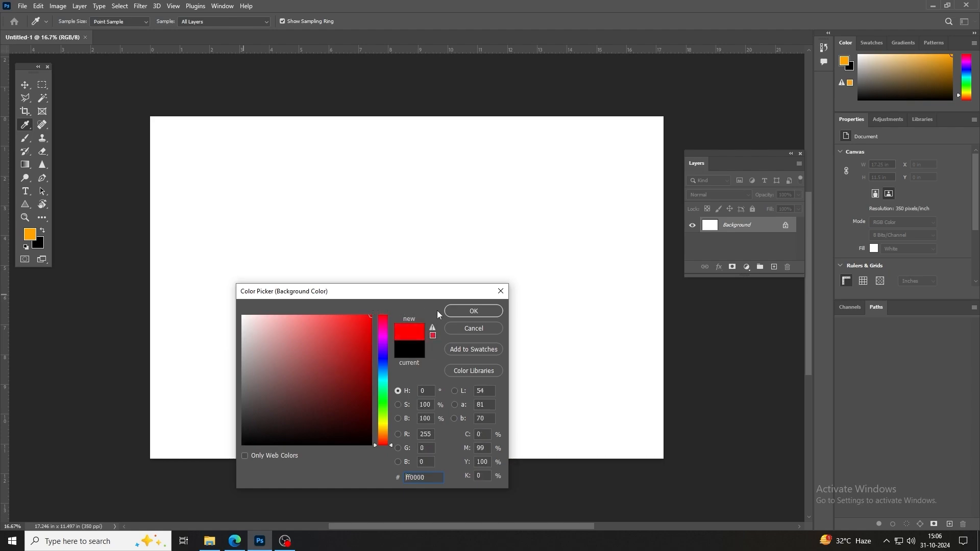
{"action": "left_click", "coordinate": [470, 313]}
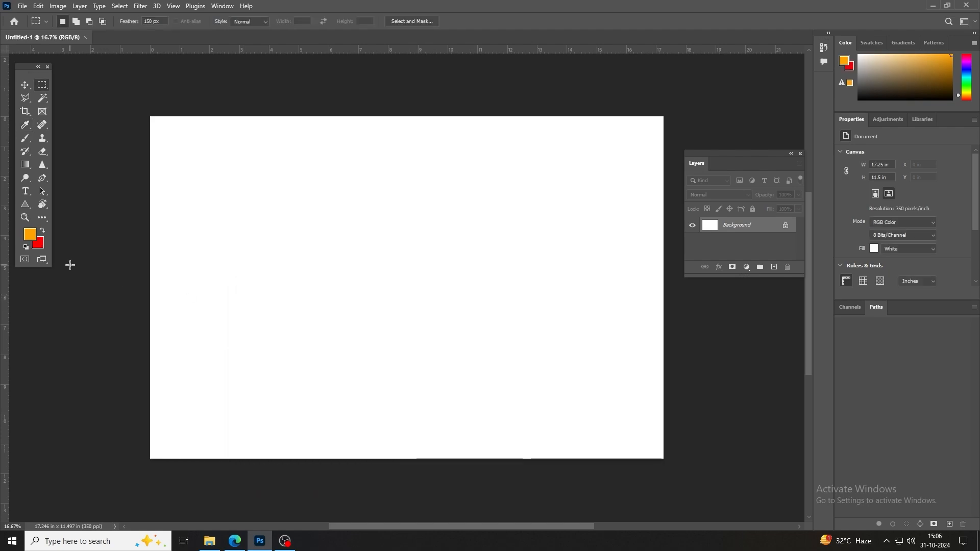
{"action": "key", "text": "ctrl+BackSpace"}
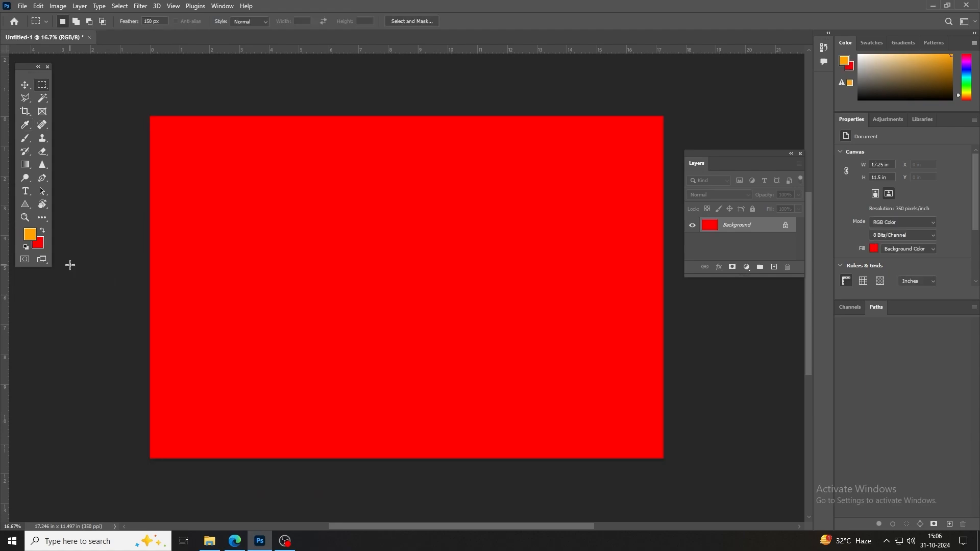
Paint freehand orange strokes across the red canvas with a soft 700 px brush.
{"action": "left_click", "coordinate": [31, 236]}
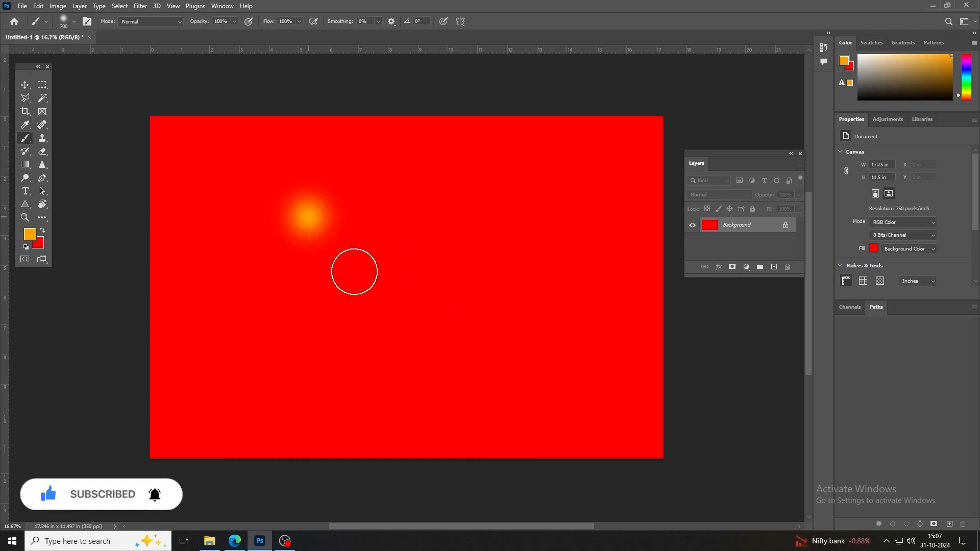
{"action": "left_click_drag", "start_coordinate": [354, 271], "coordinate": [337, 296]}
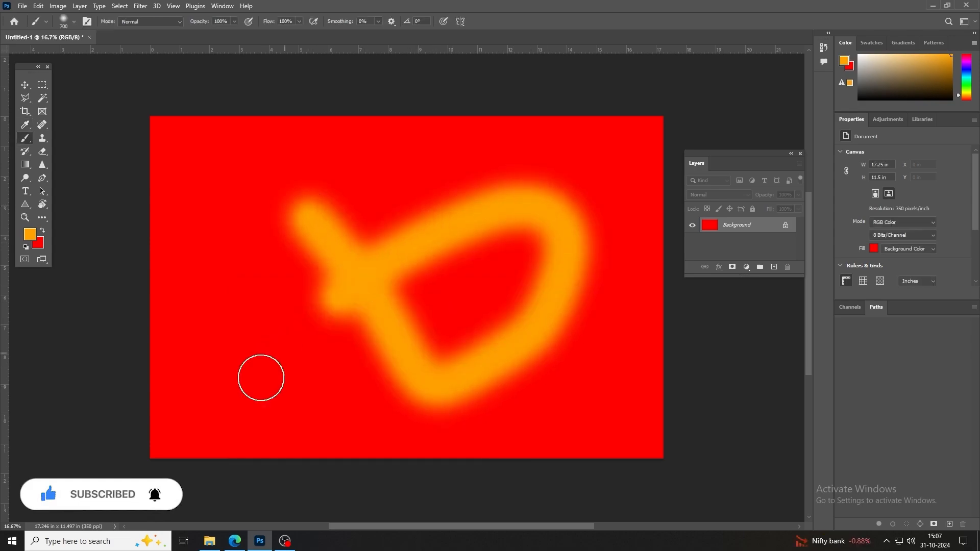
{"action": "mouse_move", "coordinate": [261, 378]}
{"action": "left_mouse_down"}
{"action": "mouse_move", "coordinate": [351, 244]}
{"action": "mouse_move", "coordinate": [396, 252]}
{"action": "left_mouse_up"}
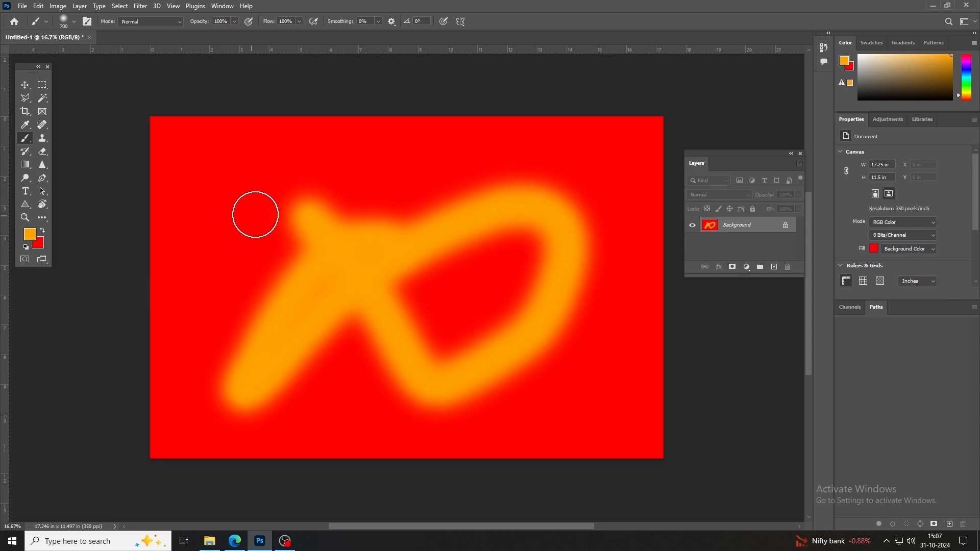
Activate the Move tool and examine the painted strokes at different magnifications up to 100%, returning to 16.67%.
{"action": "left_click", "coordinate": [25, 85]}
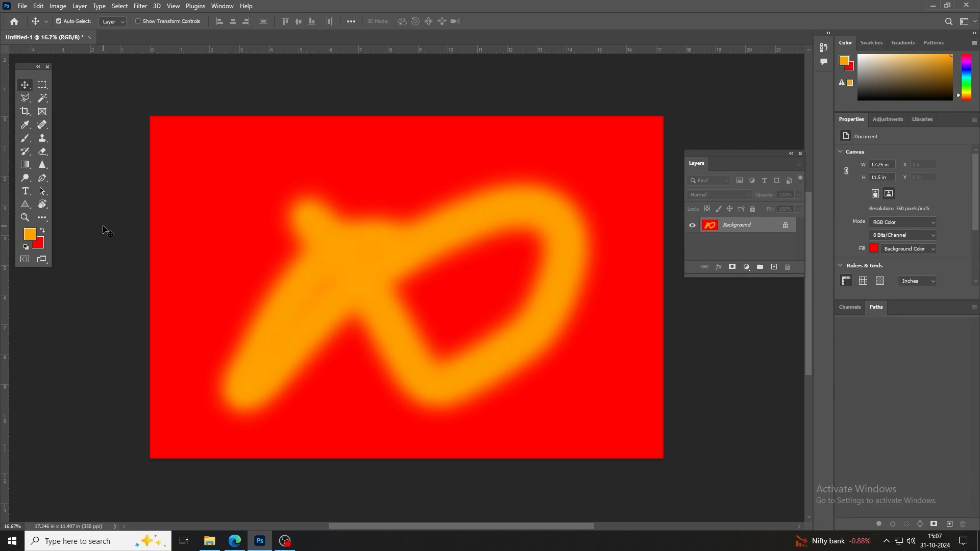
{"action": "key", "text": "ctrl+plus"}
{"action": "key", "text": "ctrl+plus"}
{"action": "key", "text": "ctrl+plus"}
{"action": "key", "text": "ctrl+plus"}
{"action": "key", "text": "ctrl+plus"}
{"action": "key", "text": "ctrl+plus"}
{"action": "key", "text": "ctrl+minus"}
{"action": "key", "text": "ctrl+minus"}
{"action": "key", "text": "ctrl+minus"}
{"action": "key", "text": "ctrl+minus"}
{"action": "key", "text": "ctrl+minus"}
{"action": "key", "text": "ctrl+minus"}
{"action": "key", "text": "ctrl+minus"}
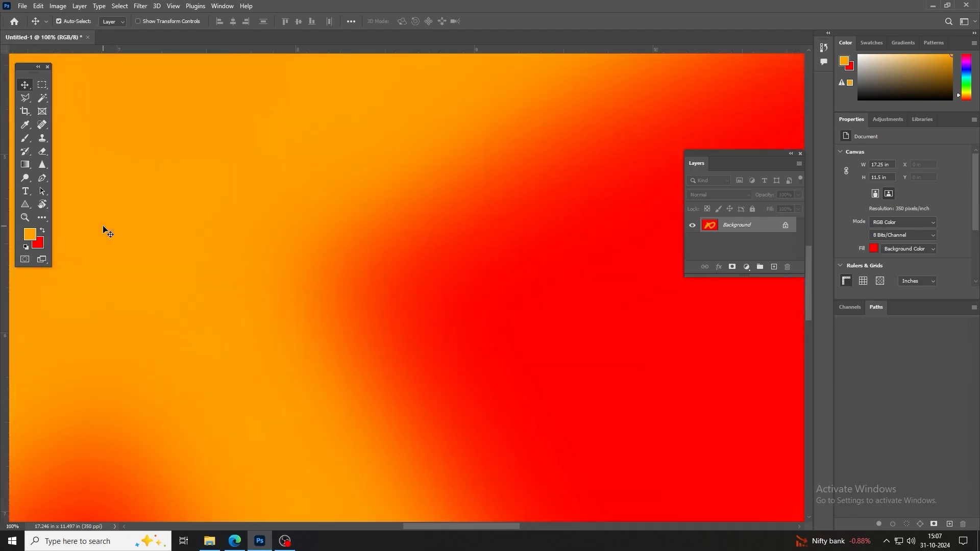
{"action": "key", "text": "ctrl+plus"}
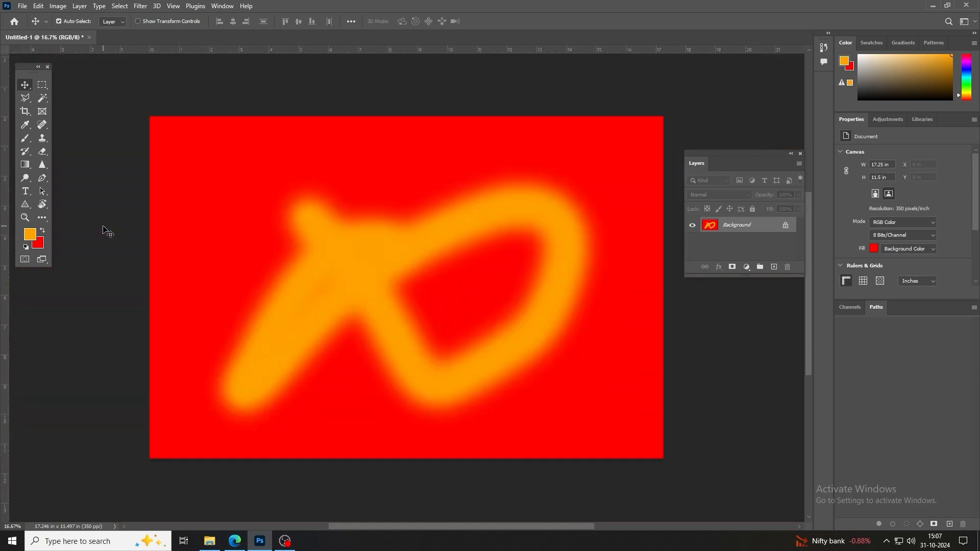
{"action": "key", "text": "ctrl+minus"}
{"action": "key", "text": "ctrl+plus"}
{"action": "key", "text": "ctrl+minus"}
{"action": "key", "text": "ctrl+plus"}
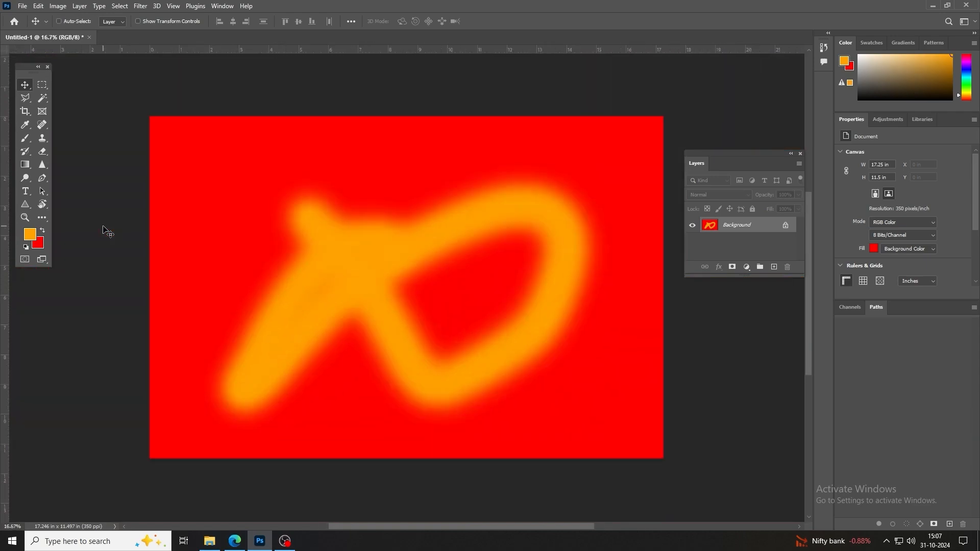